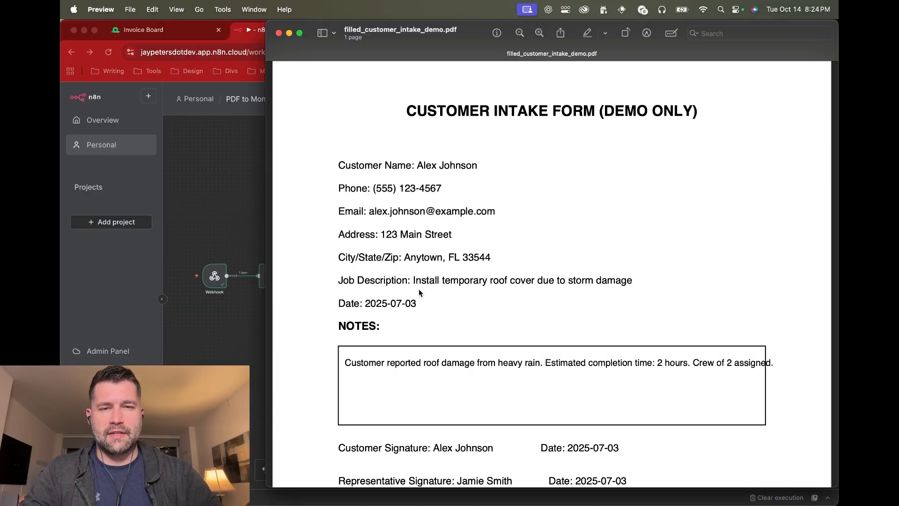
Switch to the Invoice Board in Chrome and add an item named "Item 4" to the Invoiced group.
key(super+Tab)
click(167, 30)
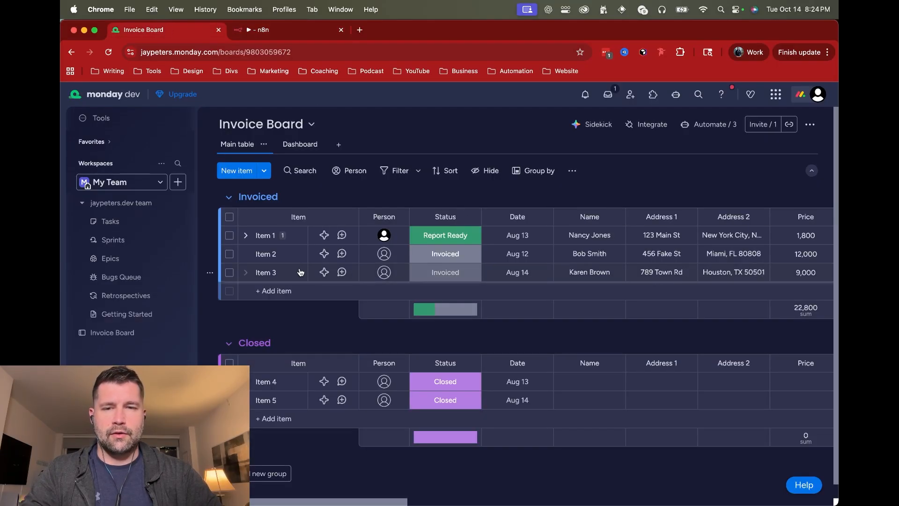
click(238, 290)
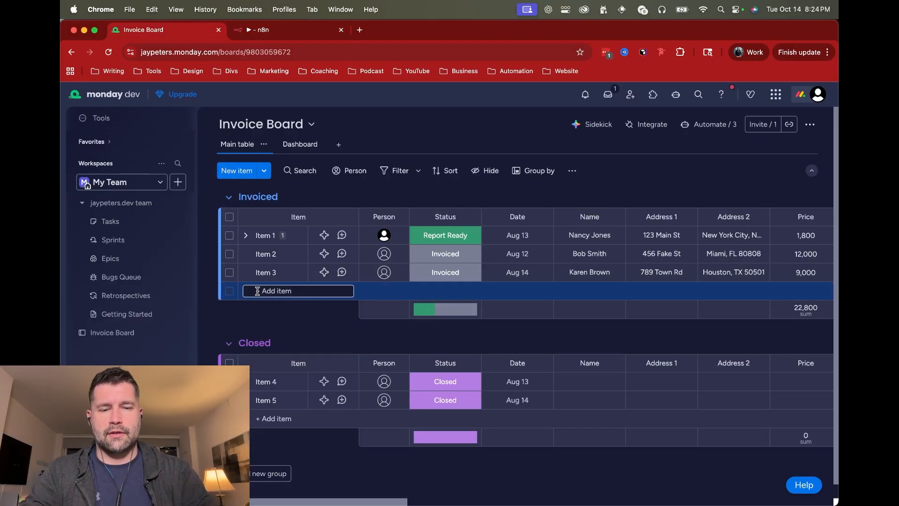
text(Item 4)
key(Return)
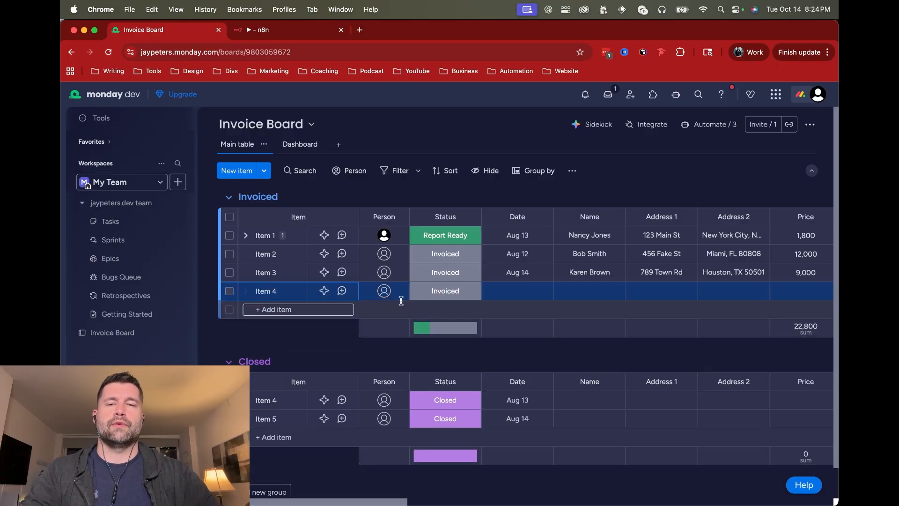
Upload filled_customer_intake_demo.pdf from the computer into the Customer File column of Item 4 in the Invoiced group.
scroll(542, 288, right, 10)
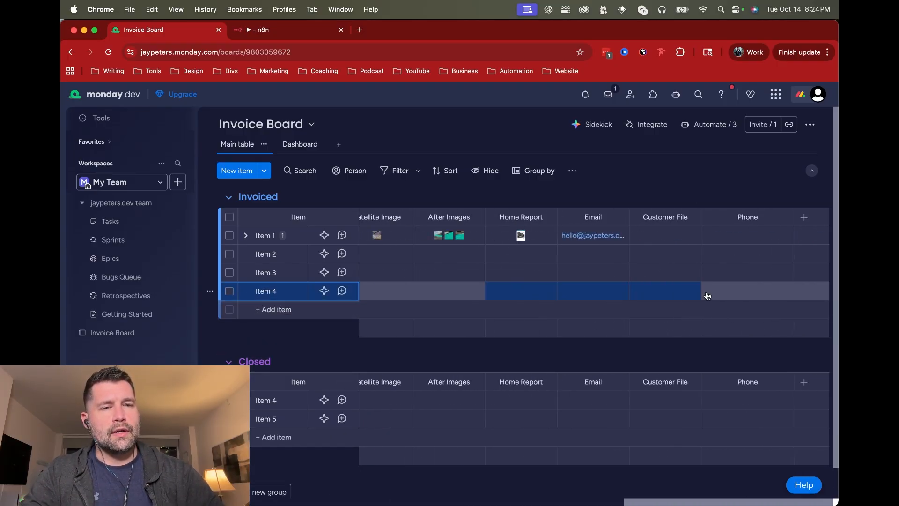
click(664, 292)
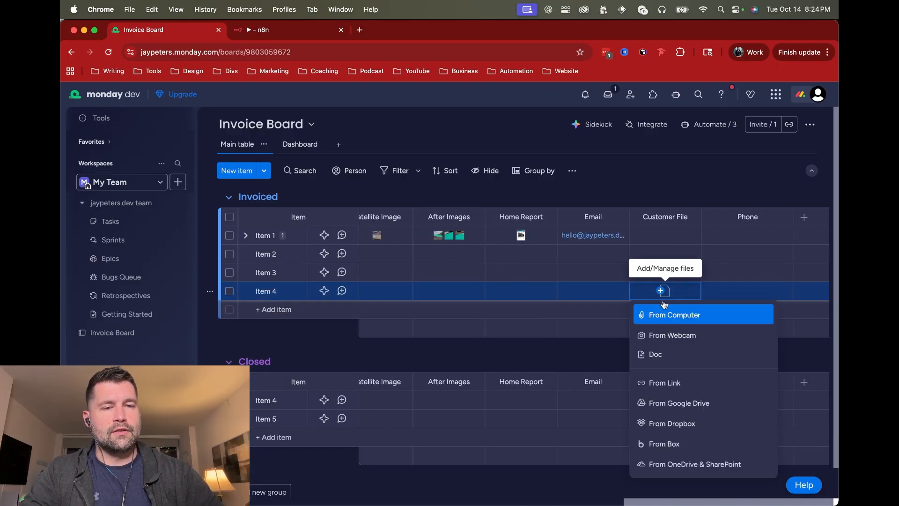
click(667, 317)
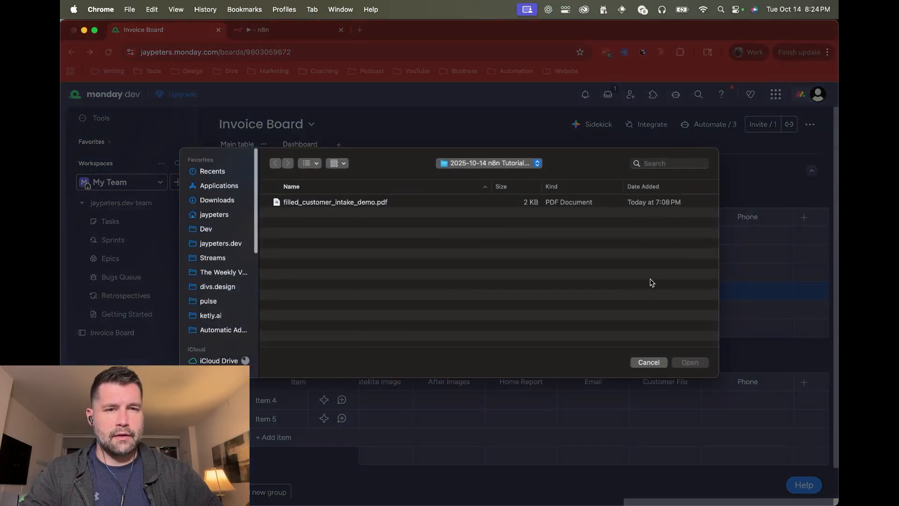
click(371, 205)
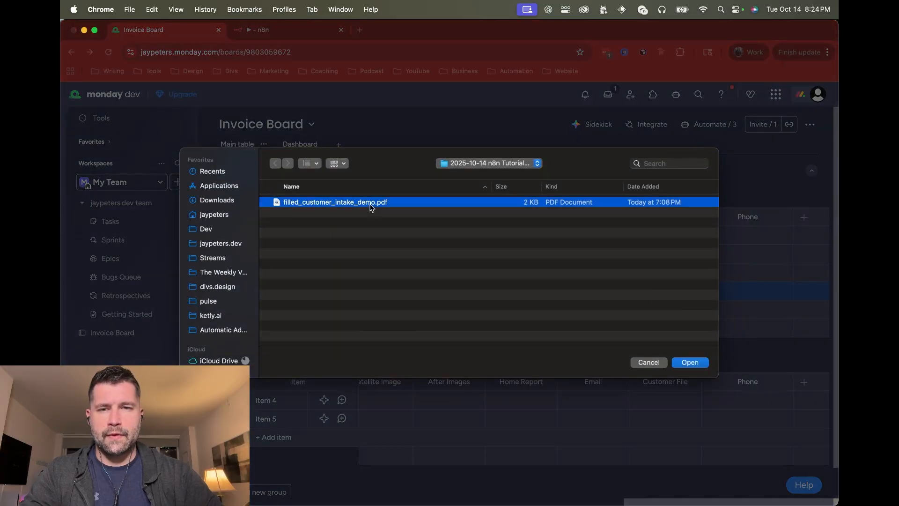
click(700, 366)
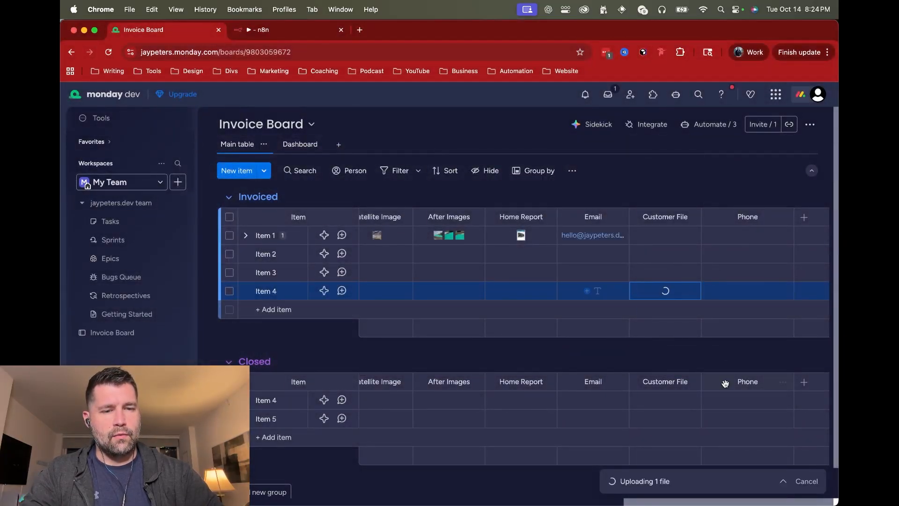
click(807, 485)
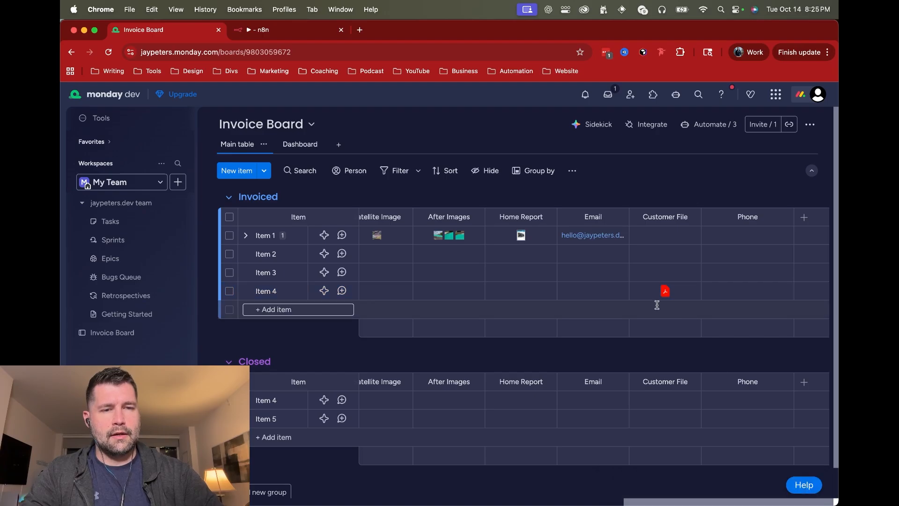
Switch to the PDF to Monday.com Data workflow in n8n and execute it from its Webhook trigger.
scroll(646, 290, left, 10)
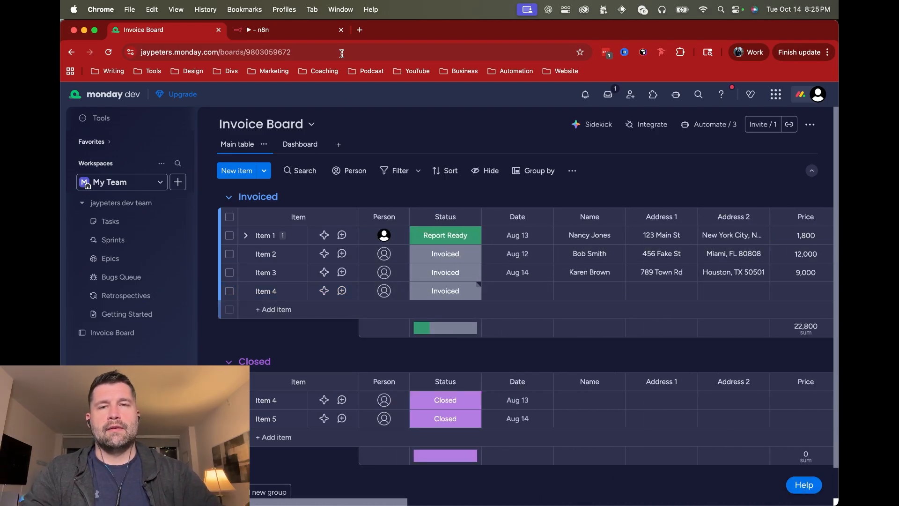
click(302, 31)
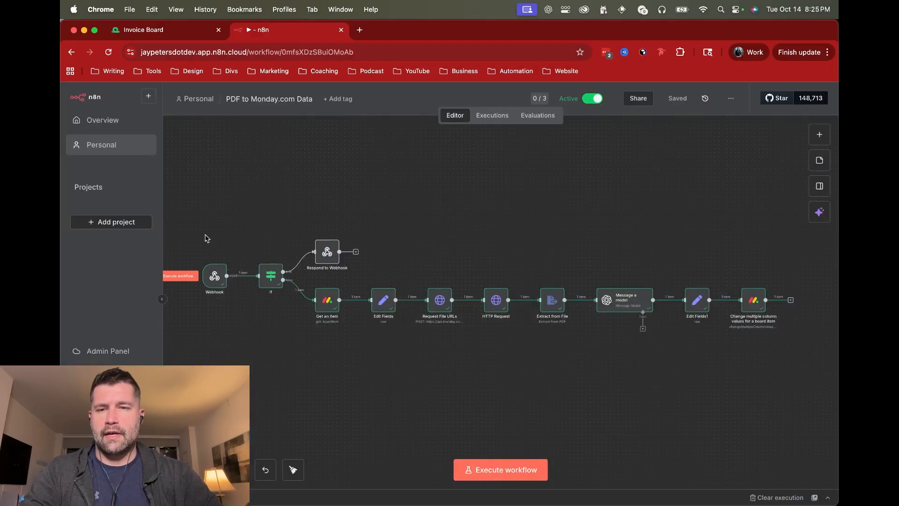
scroll(231, 215, left, 3)
click(218, 266)
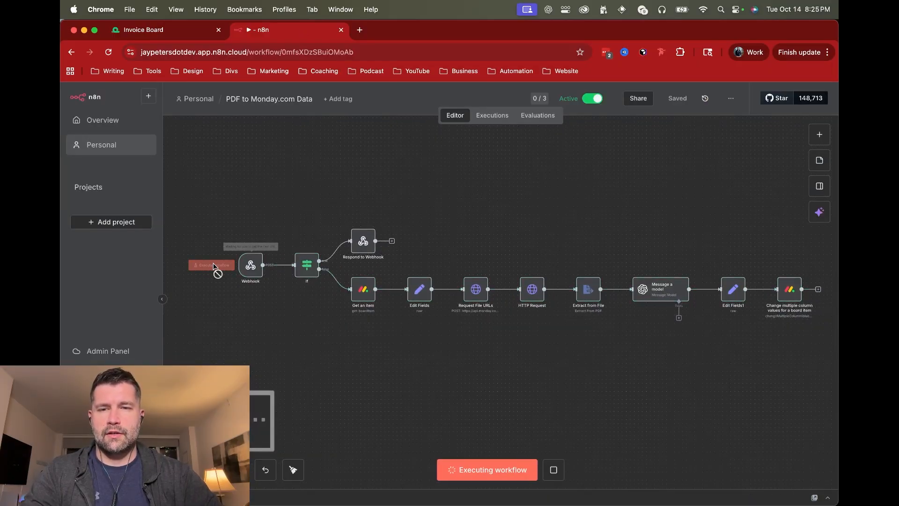
On the Invoice Board, set the status of Item 4 in the Invoiced group to Input Customer Data.
click(180, 31)
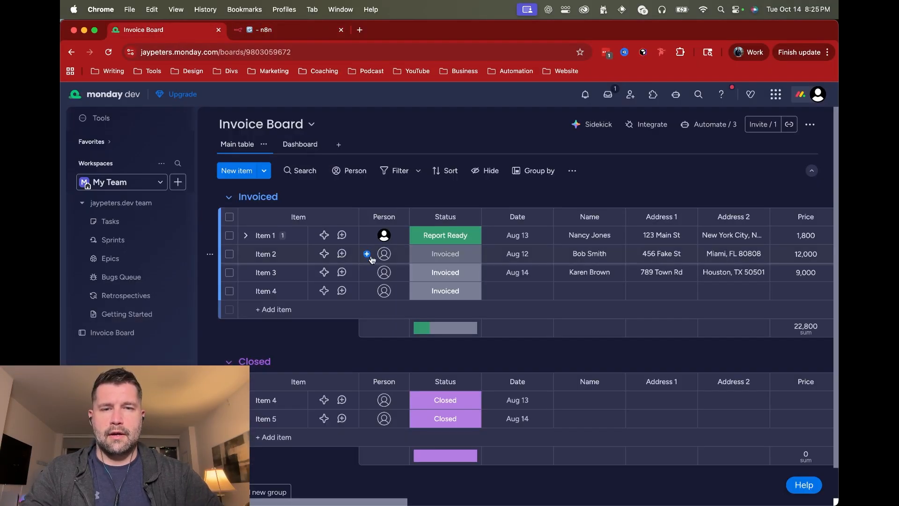
click(436, 295)
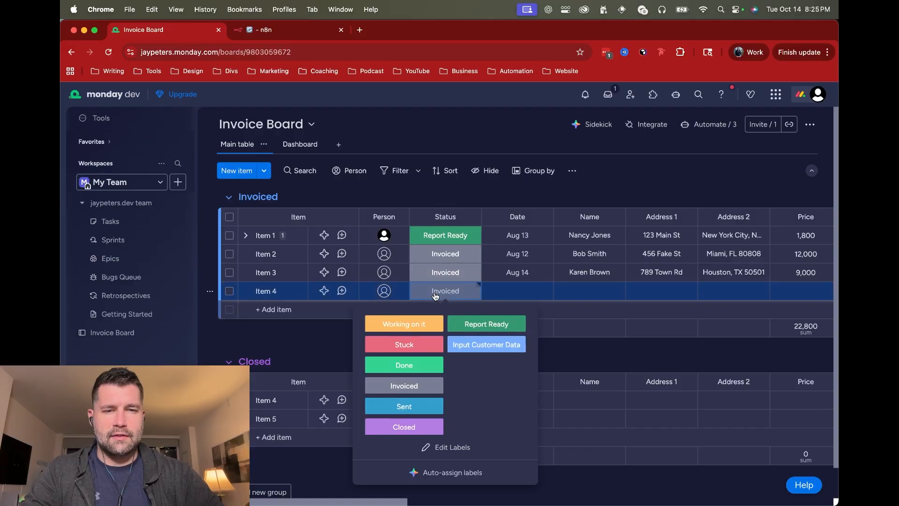
click(477, 350)
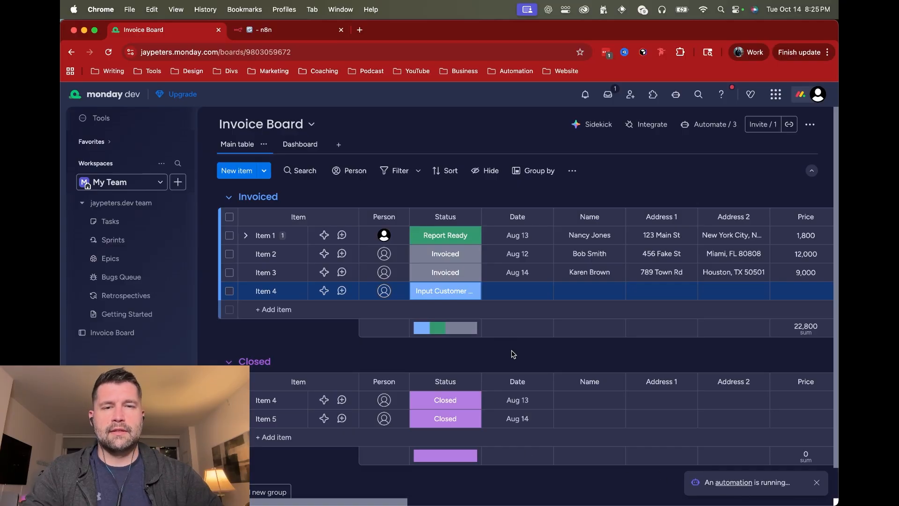
Watch the workflow run in n8n, and compare Item 4's customer columns on the Invoice Board with the intake form PDF.
click(293, 30)
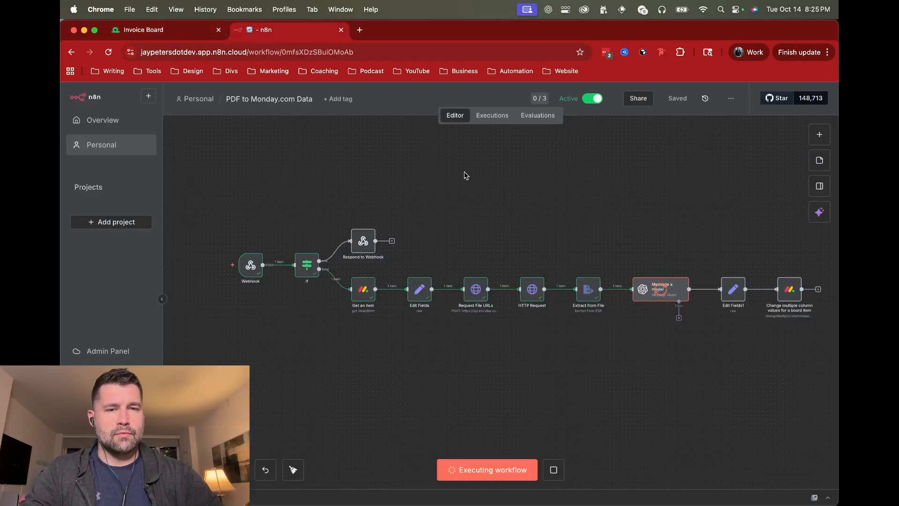
scroll(465, 175, right, 3)
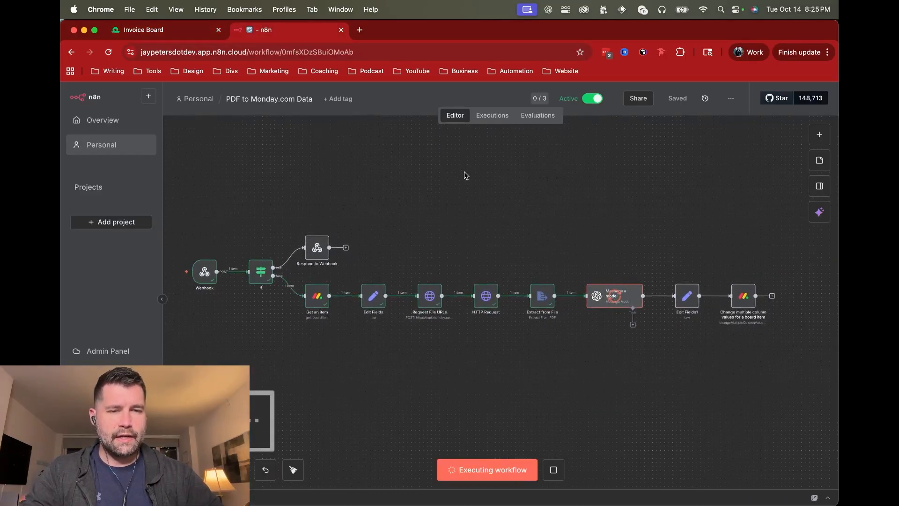
click(172, 31)
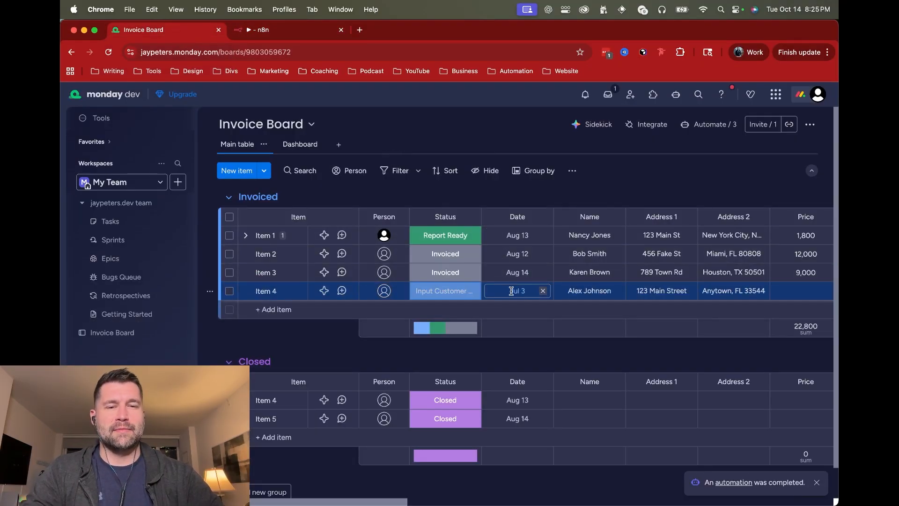
scroll(511, 291, right, 3)
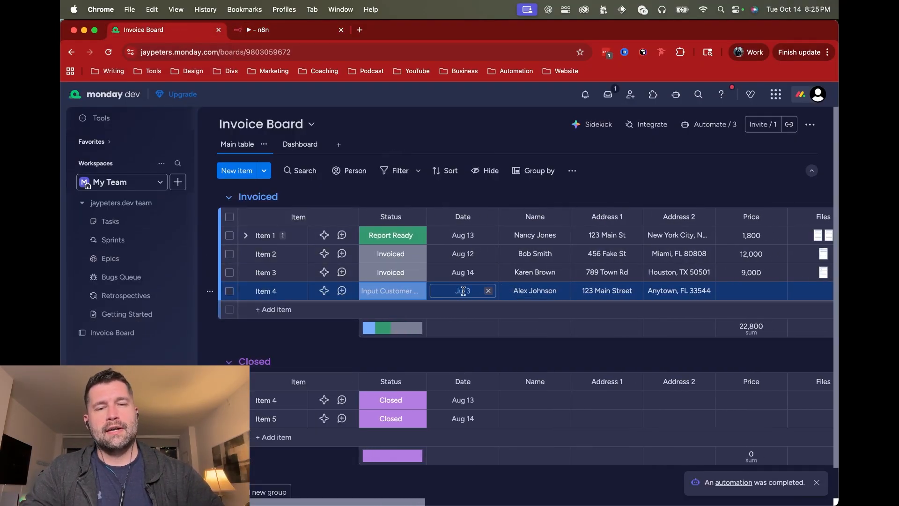
key(super+Tab)
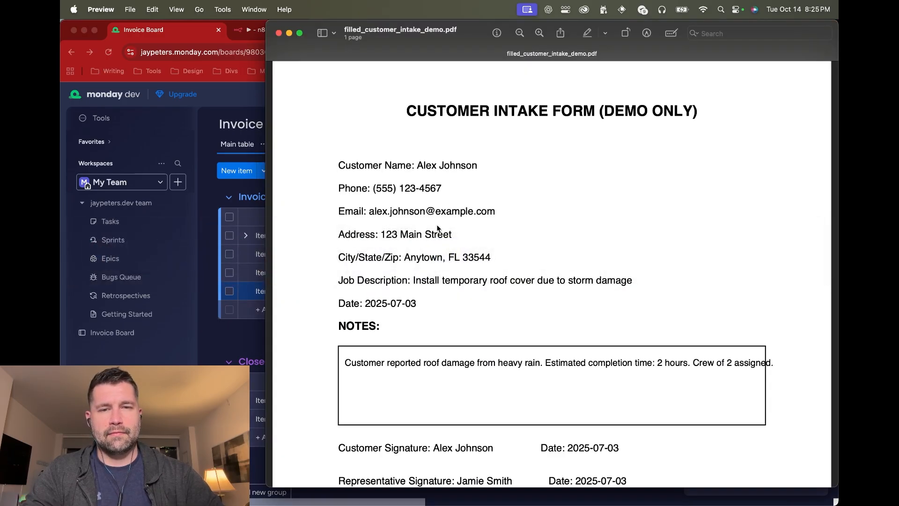
key(super+Tab)
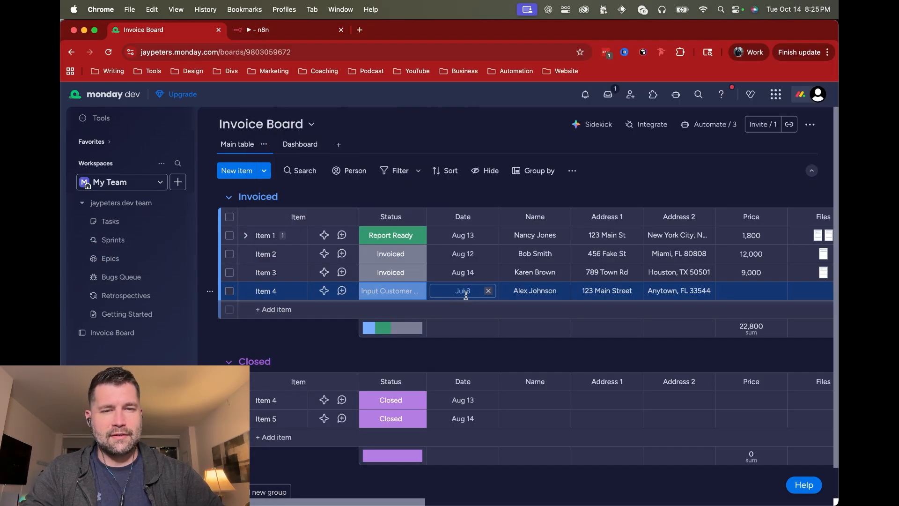
scroll(467, 294, right, 2)
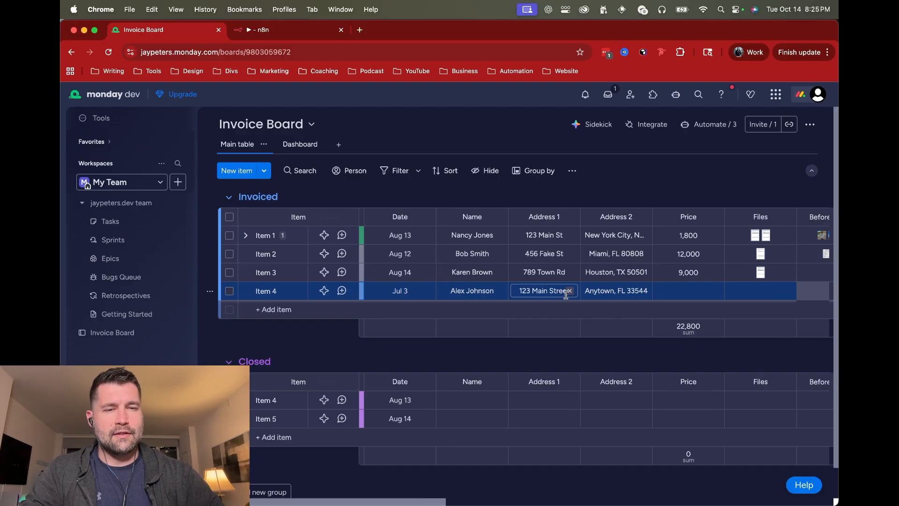
key(super+Tab)
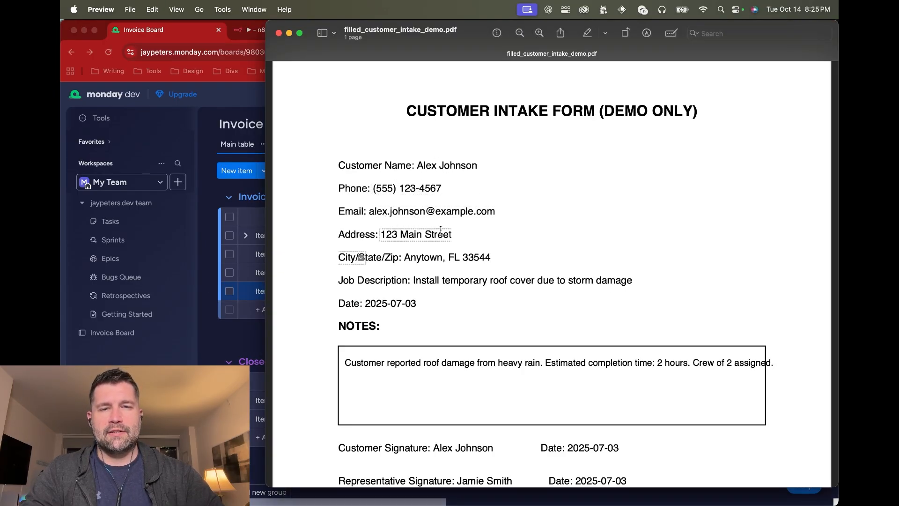
key(super+Tab)
scroll(528, 293, right, 10)
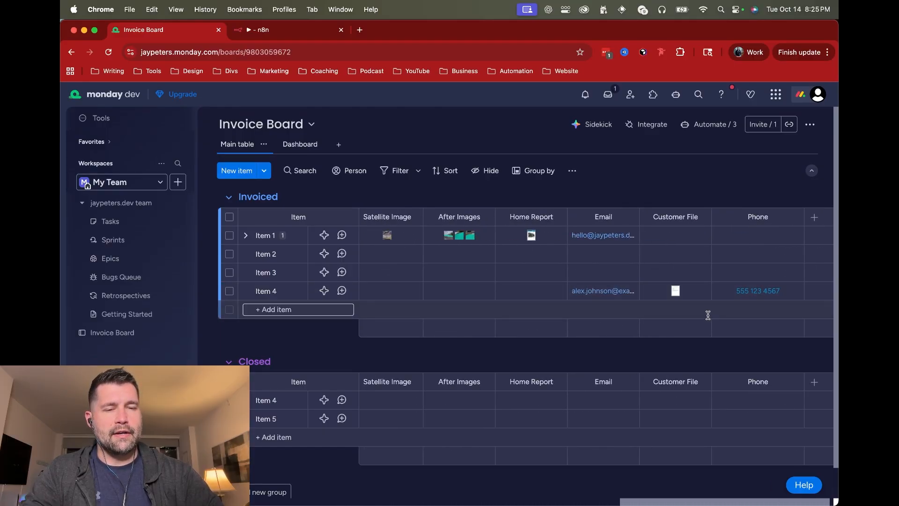
scroll(552, 306, left, 10)
scroll(515, 307, left, 10)
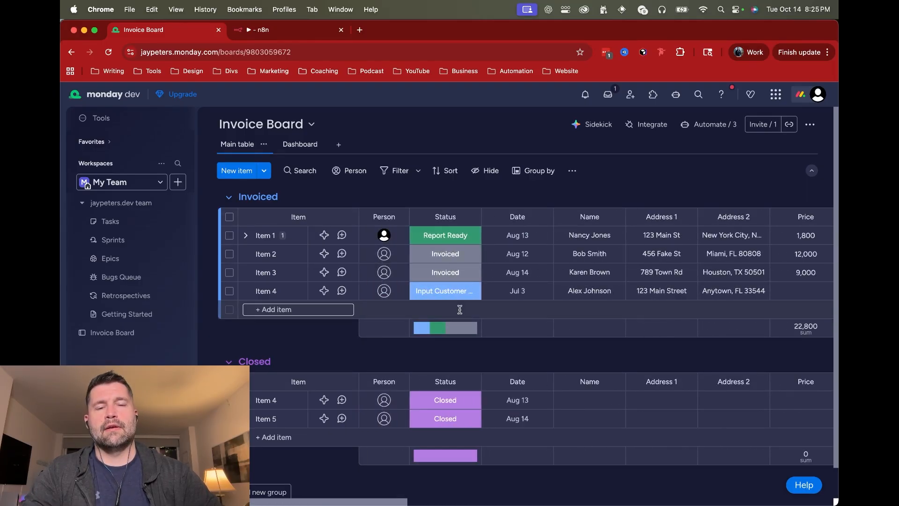
Open the n8n Overview in a separate browser tab and create a new blank workflow.
click(295, 31)
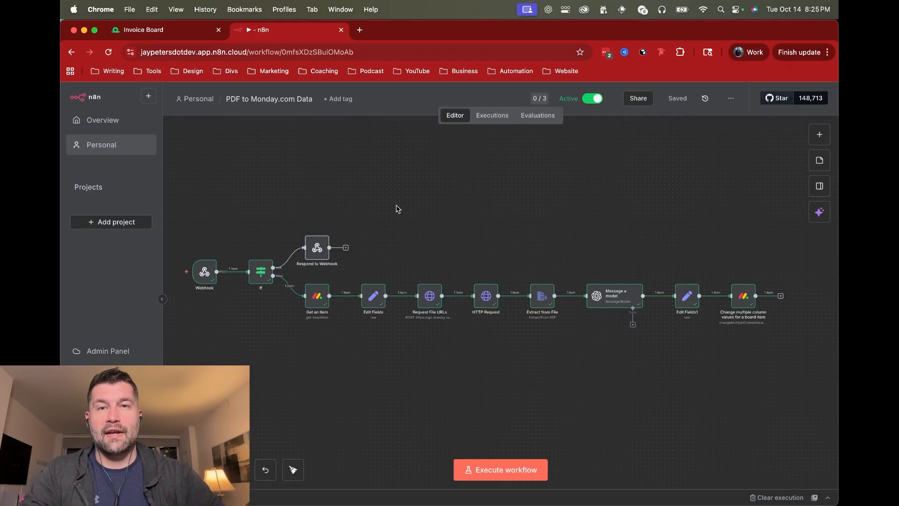
right_click(130, 125)
click(159, 128)
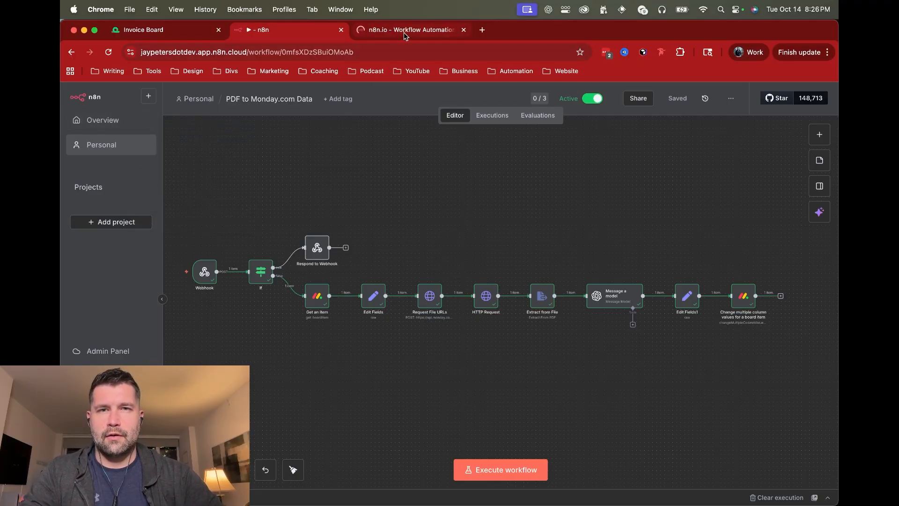
click(405, 31)
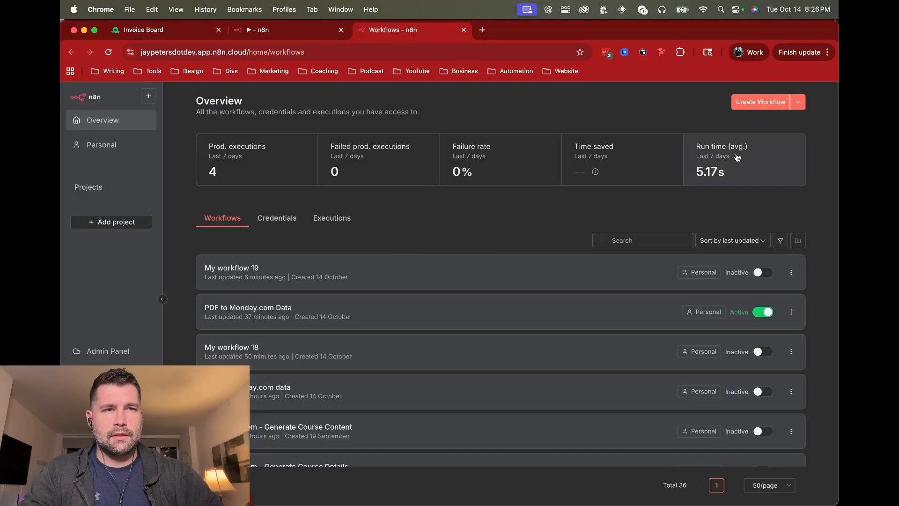
click(761, 102)
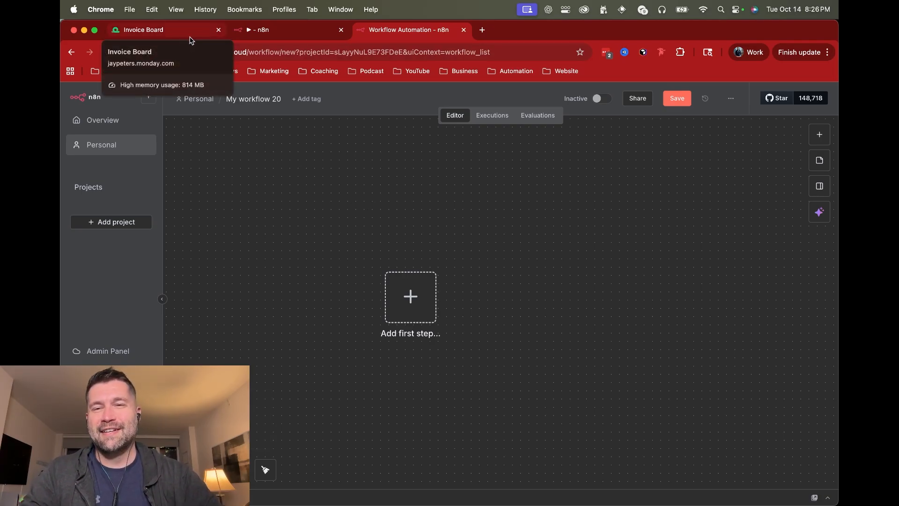
Review the opening Webhook, If and Respond to Webhook nodes in the existing PDF to Monday.com Data workflow.
click(274, 32)
scroll(241, 191, left, 3)
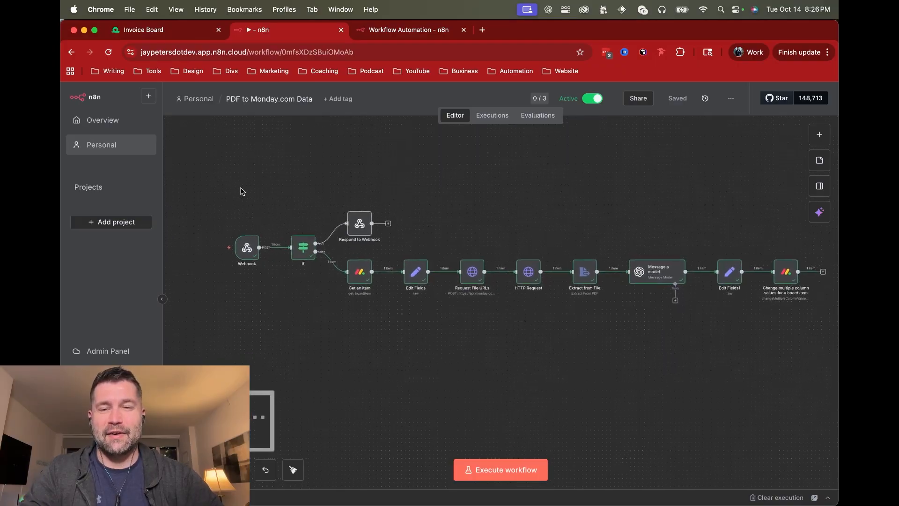
drag(230, 195, 429, 277)
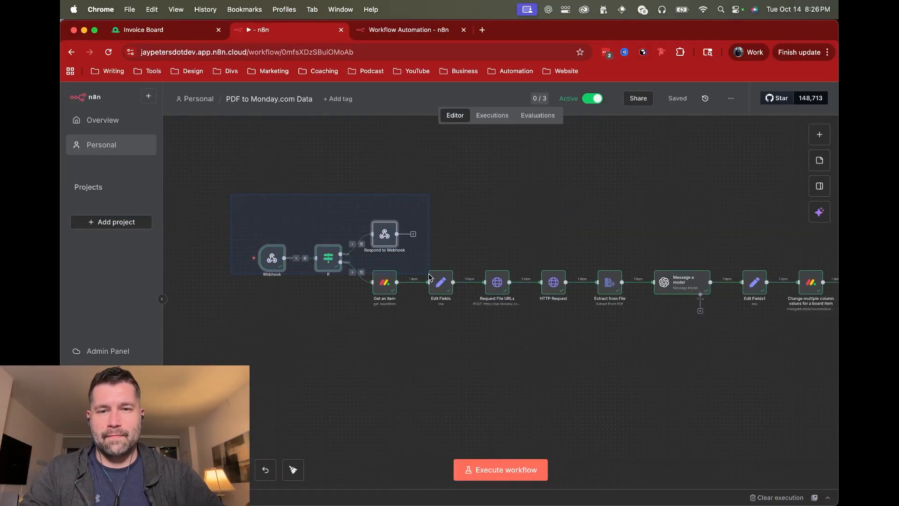
click(432, 221)
In the new blank workflow, search the triggers for "web" and add a Webhook node as the first step.
click(418, 33)
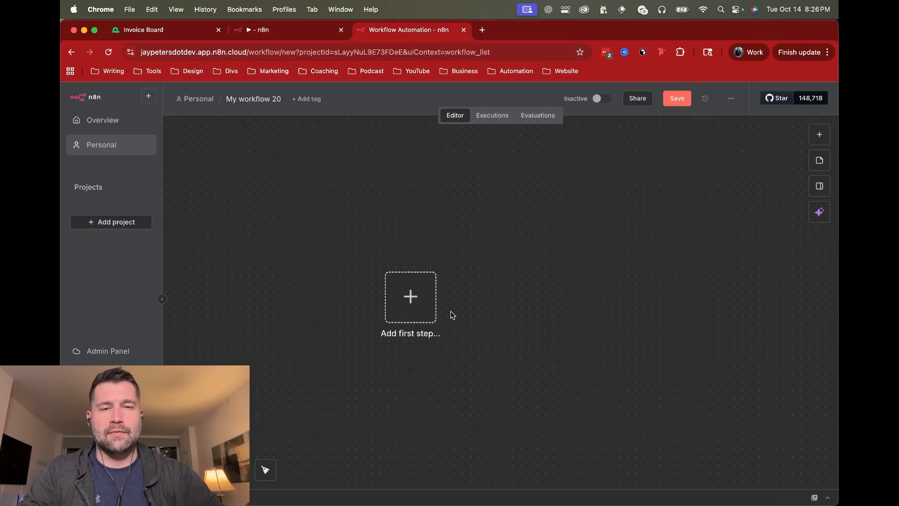
click(424, 294)
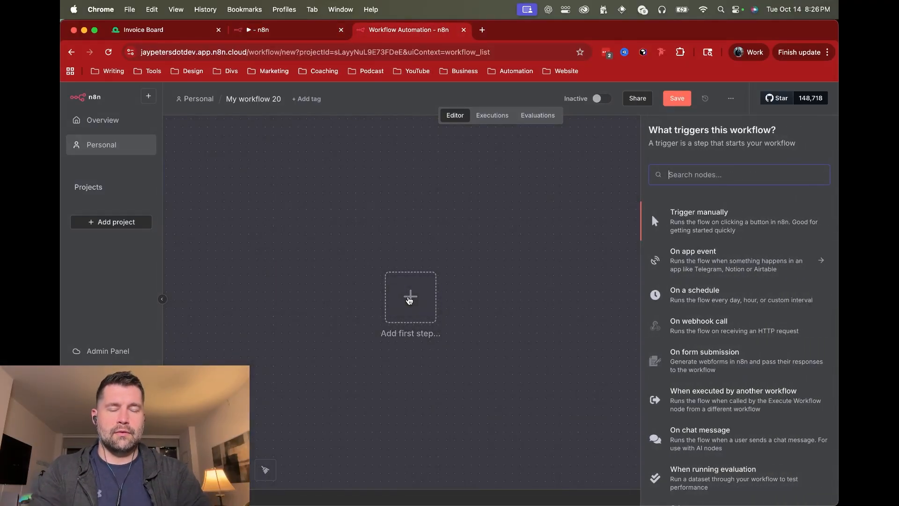
text(web)
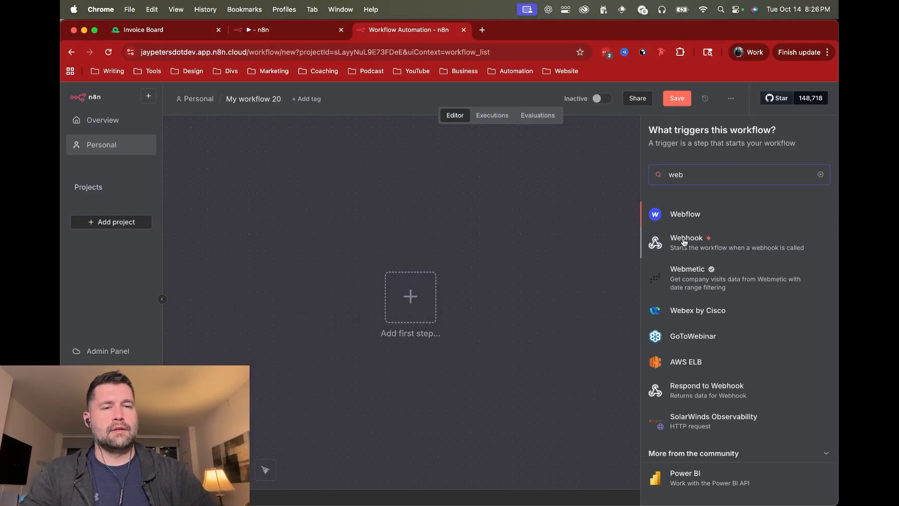
click(682, 245)
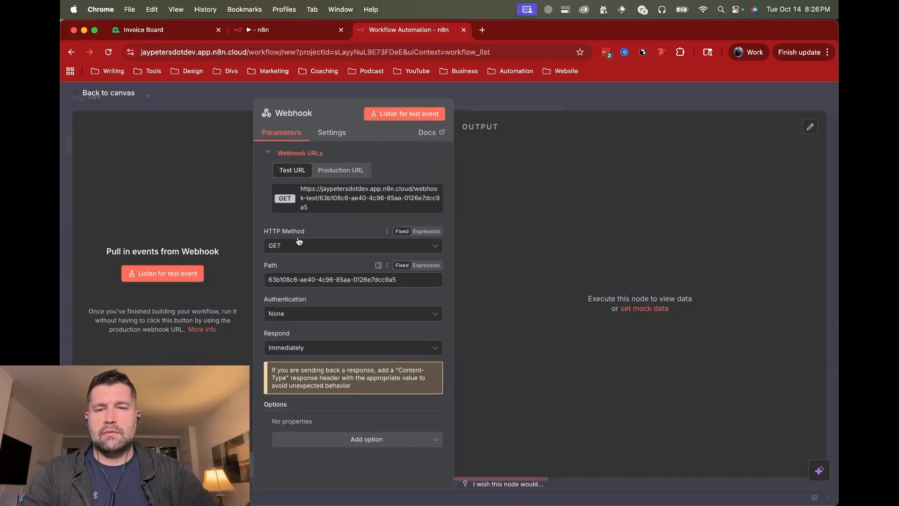
Set the Webhook node's HTTP method to POST and its path to customer-data-input.
click(297, 243)
click(296, 342)
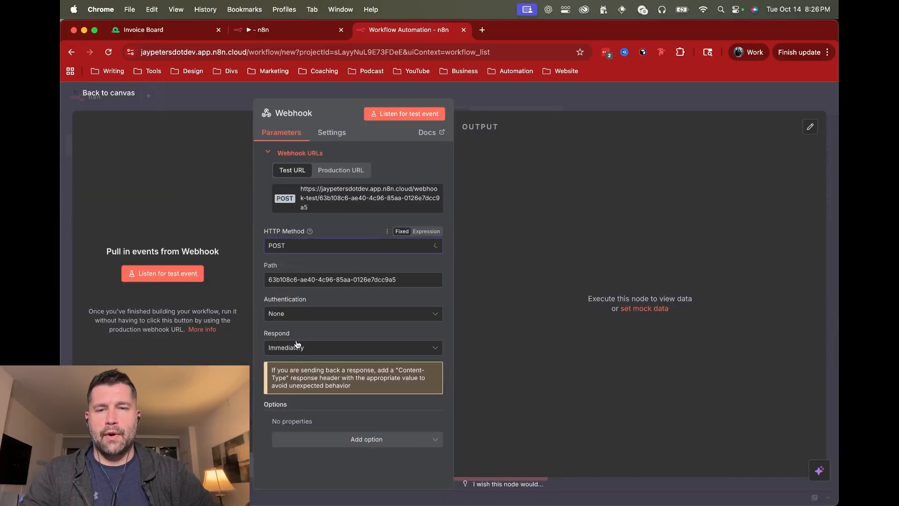
triple_click(410, 283)
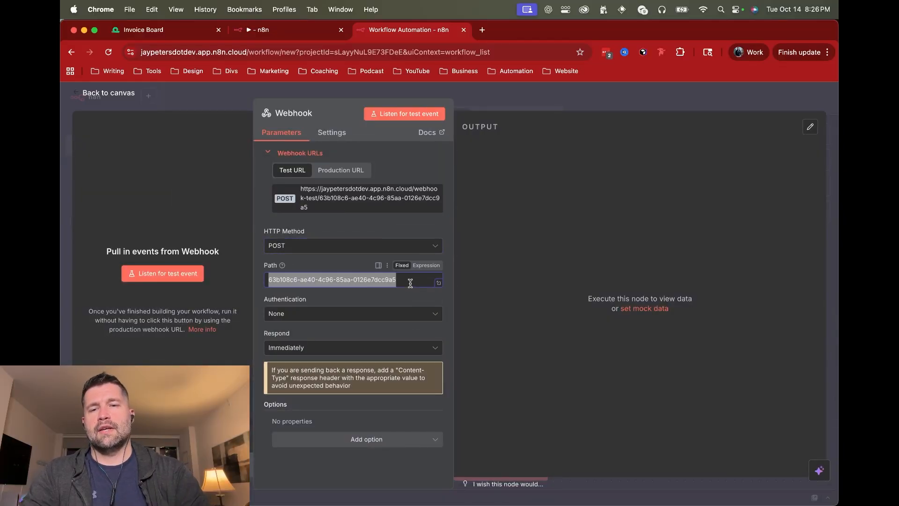
key(BackSpace)
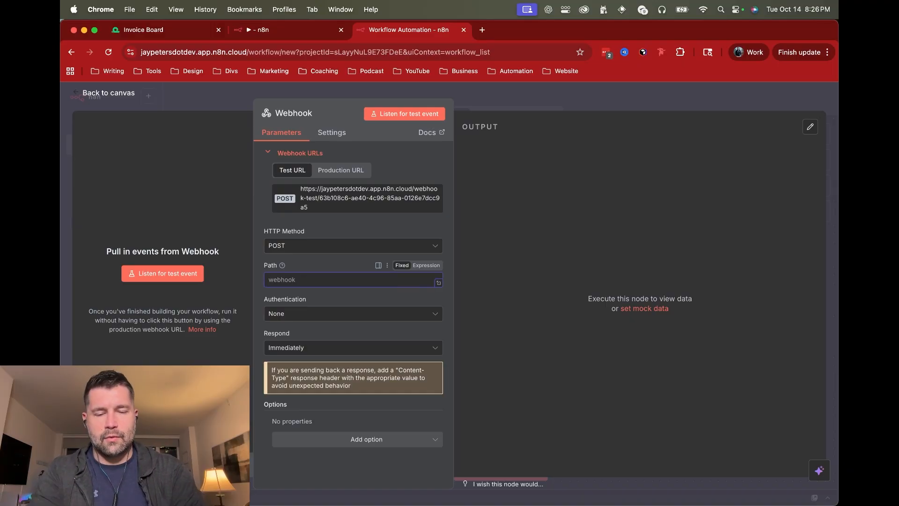
text(customer-dat)
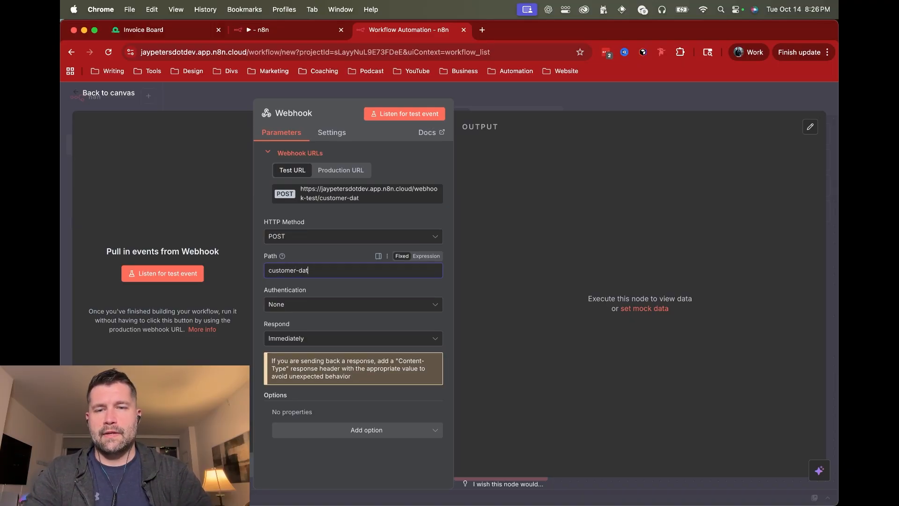
text(a-input)
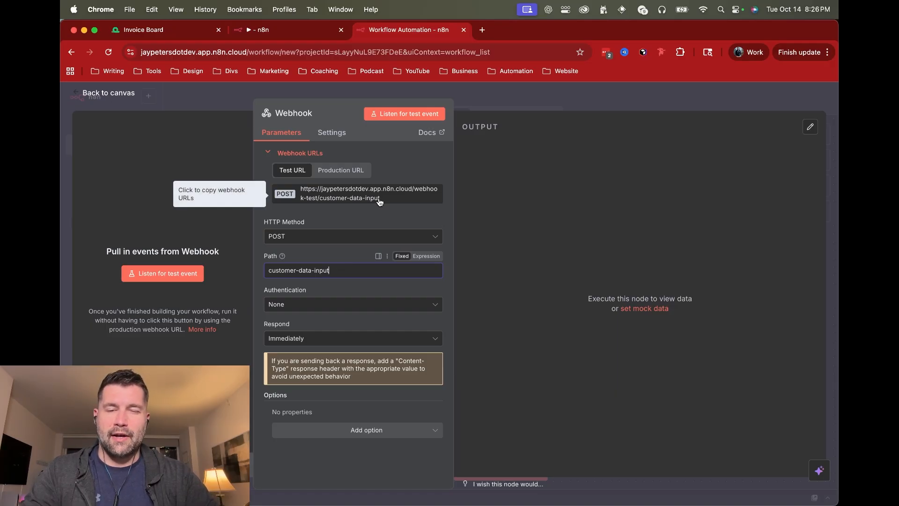
click(348, 219)
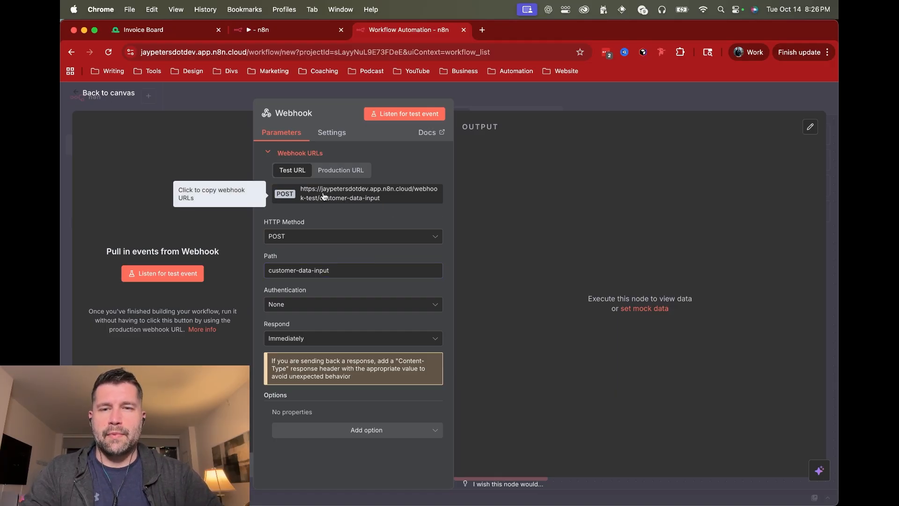
Copy the webhook's test URL and set the node to respond using the 'Respond to Webhook' Node.
click(322, 196)
click(322, 195)
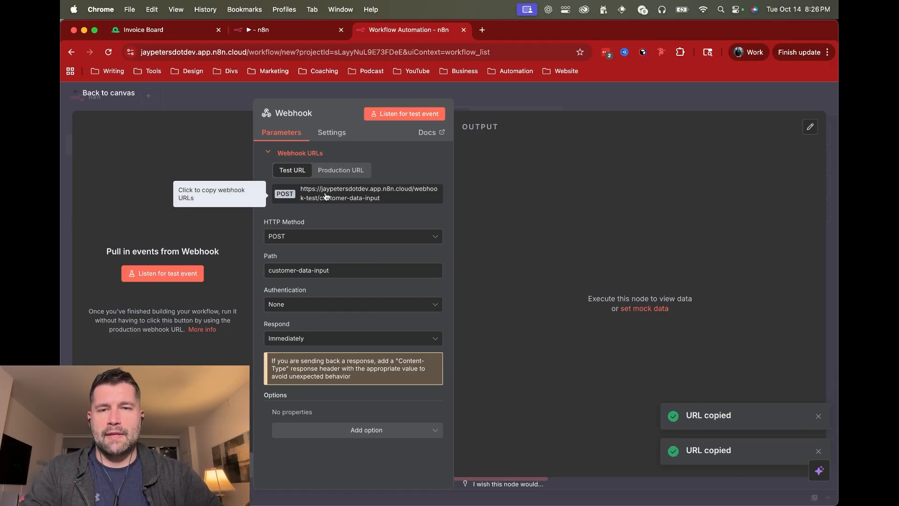
click(315, 338)
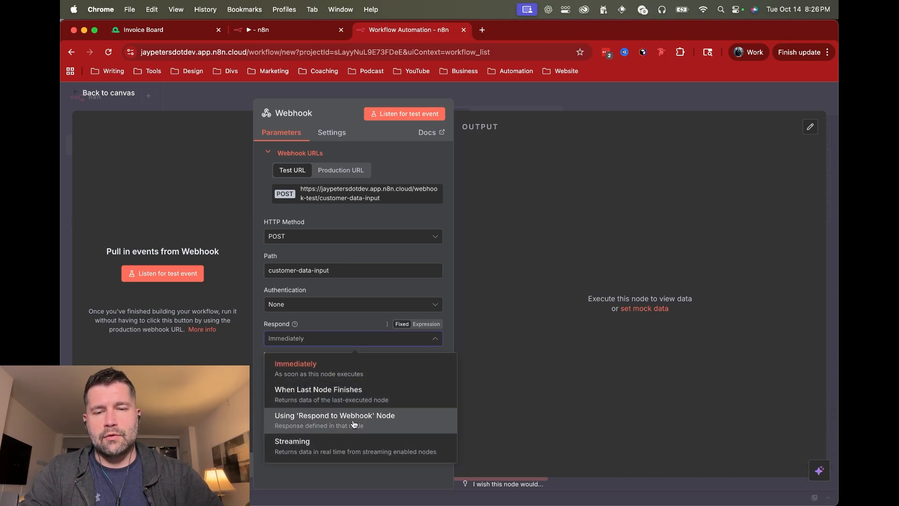
click(319, 423)
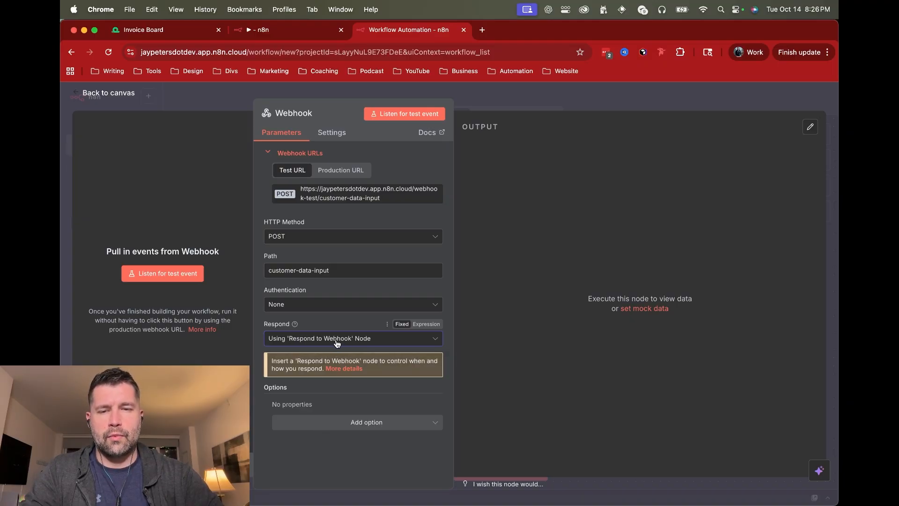
click(521, 104)
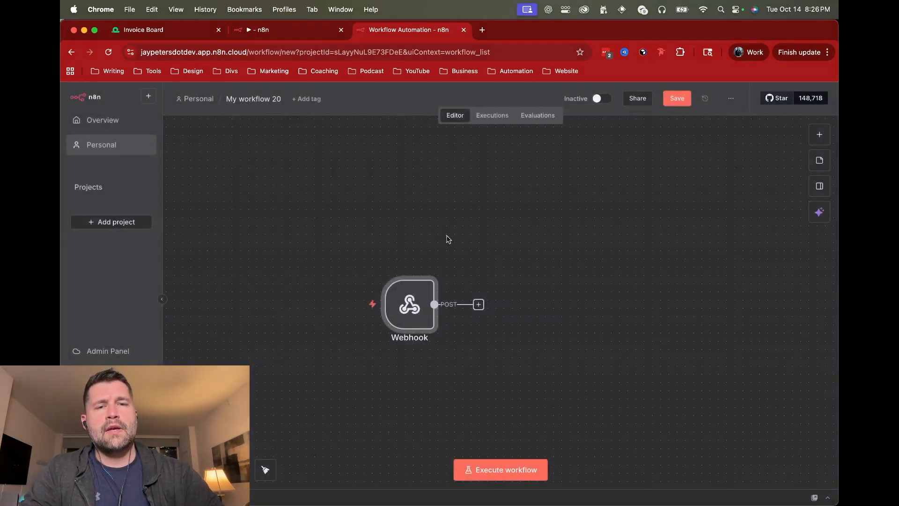
Search the nodes for "if" and add an If node after the Webhook.
click(478, 304)
text(if)
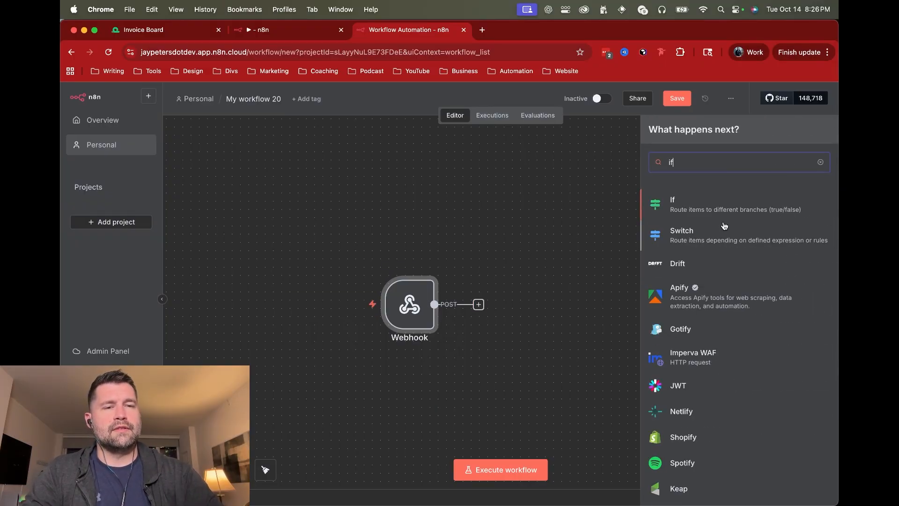
click(708, 209)
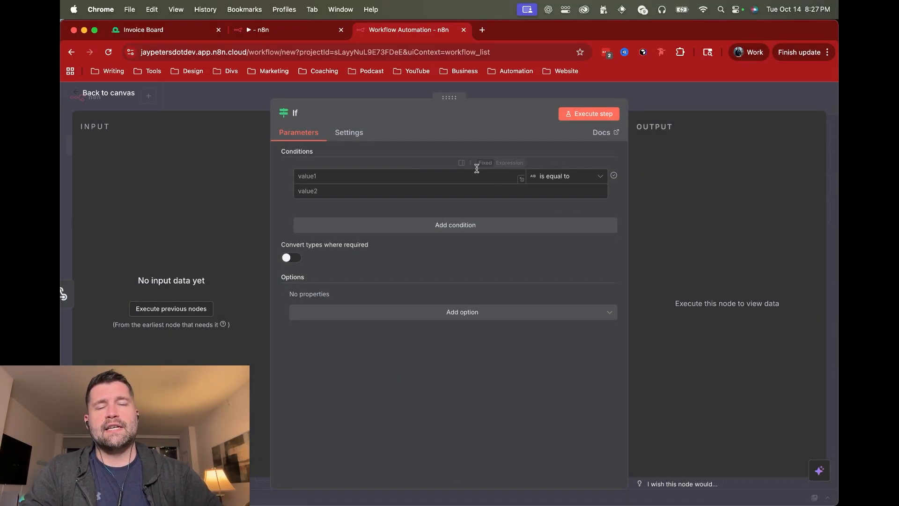
Copy the expression {{ $json.body.challenge }} from the existing workflow's If node into the first condition value of the new If node.
click(310, 32)
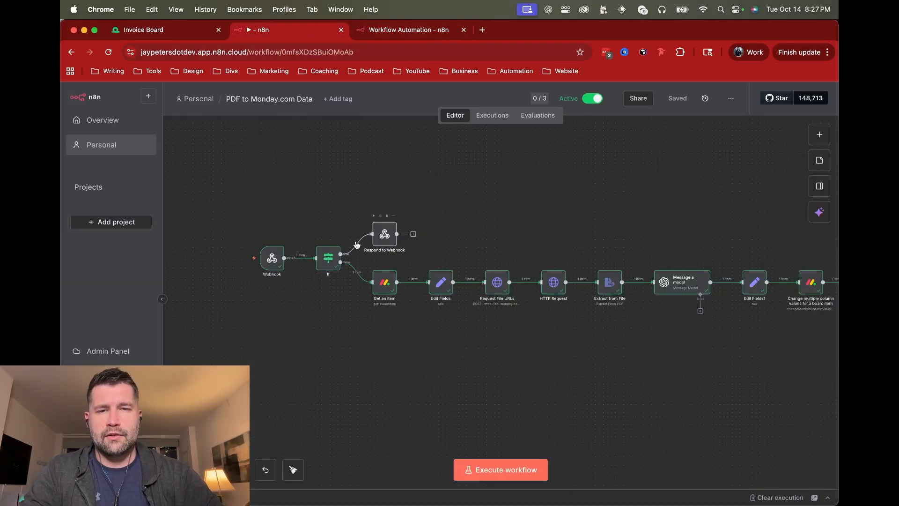
double_click(330, 257)
click(417, 173)
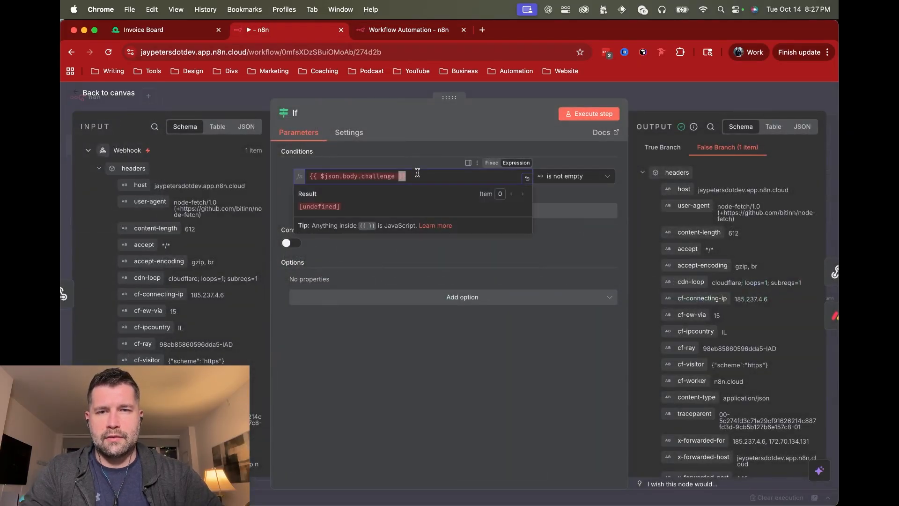
key(super+a)
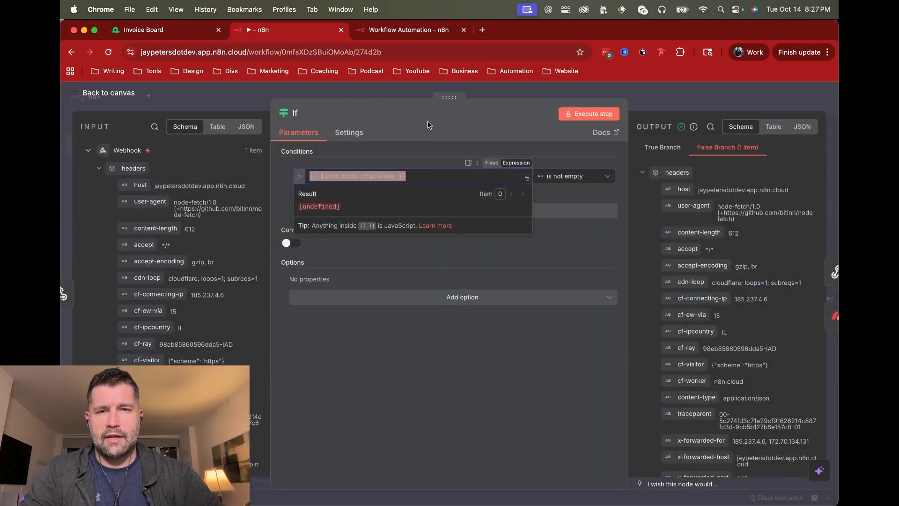
click(418, 31)
key(super+v)
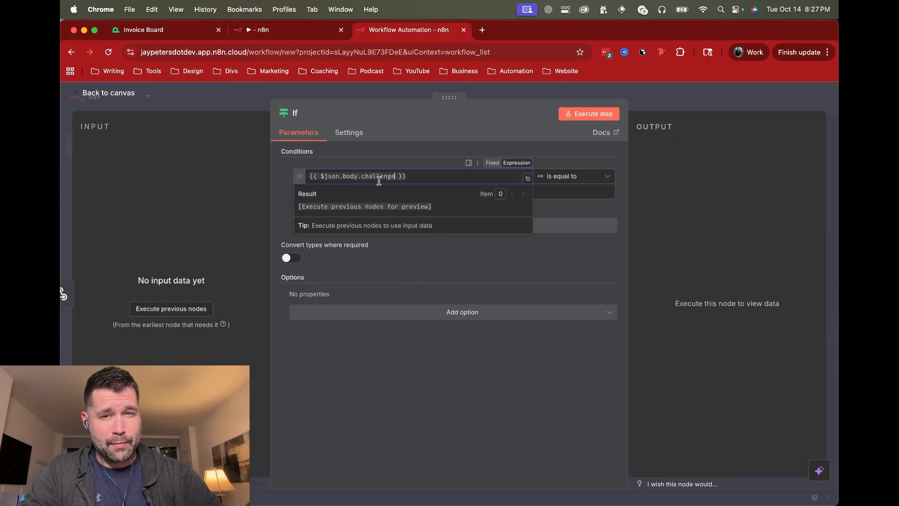
Set the If condition's comparison to the string operator "is not empty" and return to the canvas.
click(558, 145)
click(562, 177)
mouse_move(612, 206)
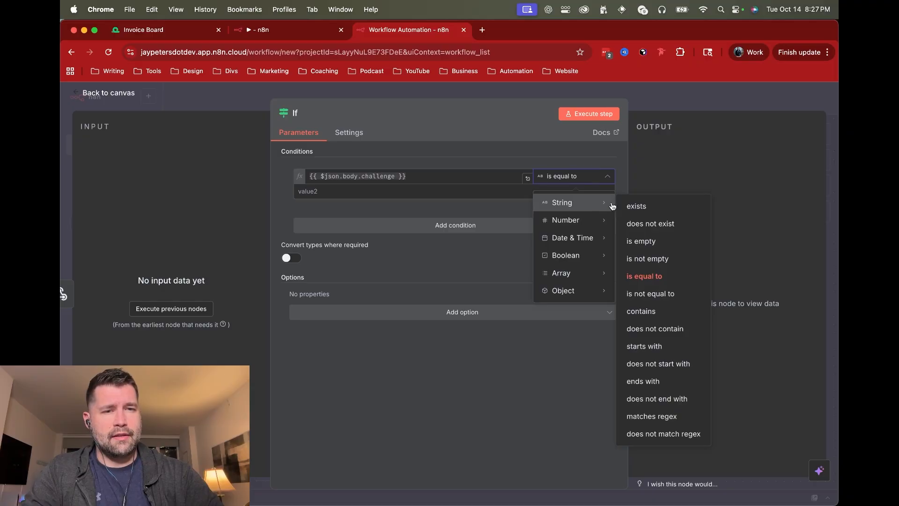
click(652, 258)
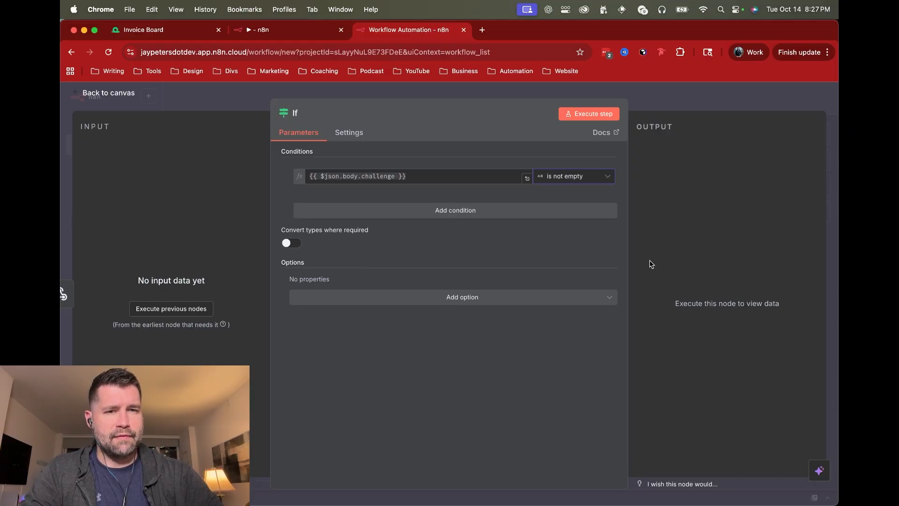
click(645, 100)
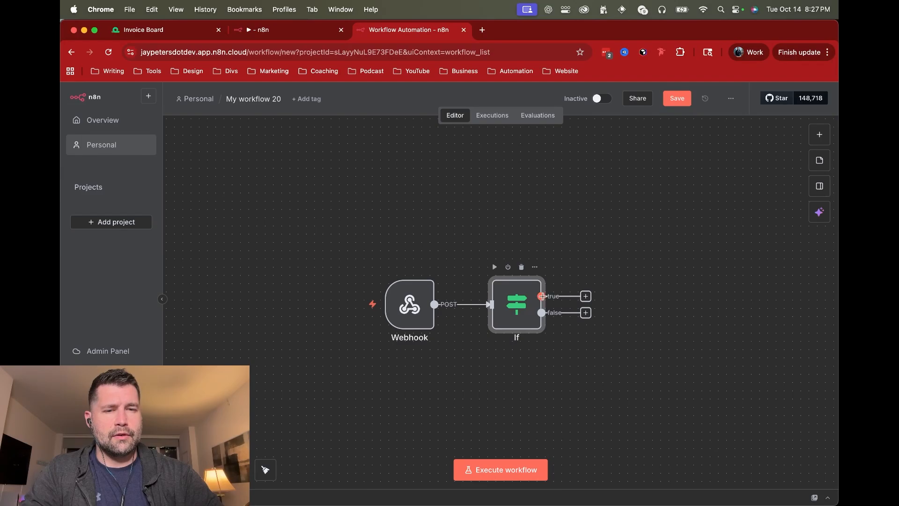
Search for "respo", add a Respond to Webhook node on the If node's true branch, and make it respond with JSON.
click(586, 298)
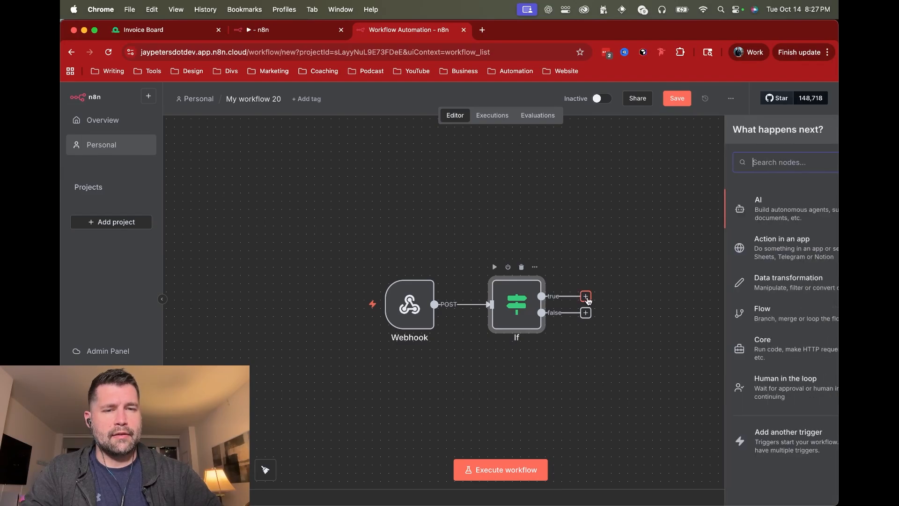
text(respo)
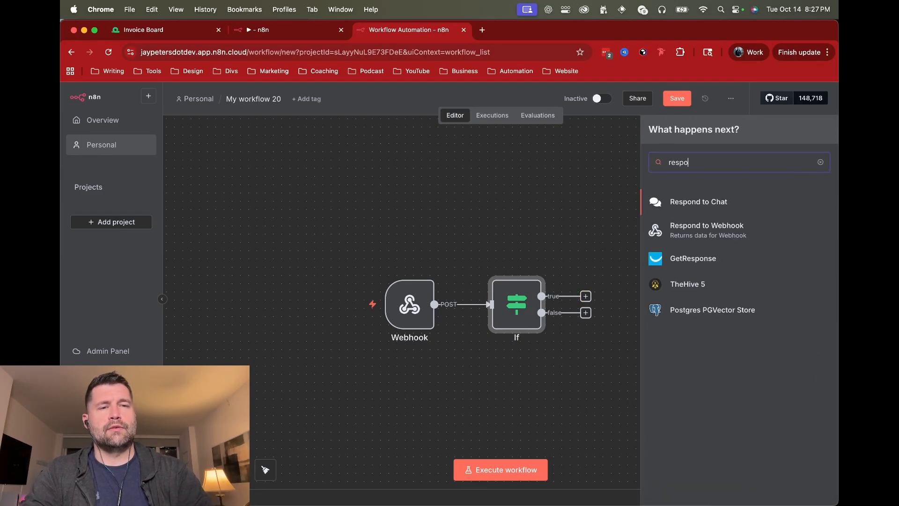
click(725, 234)
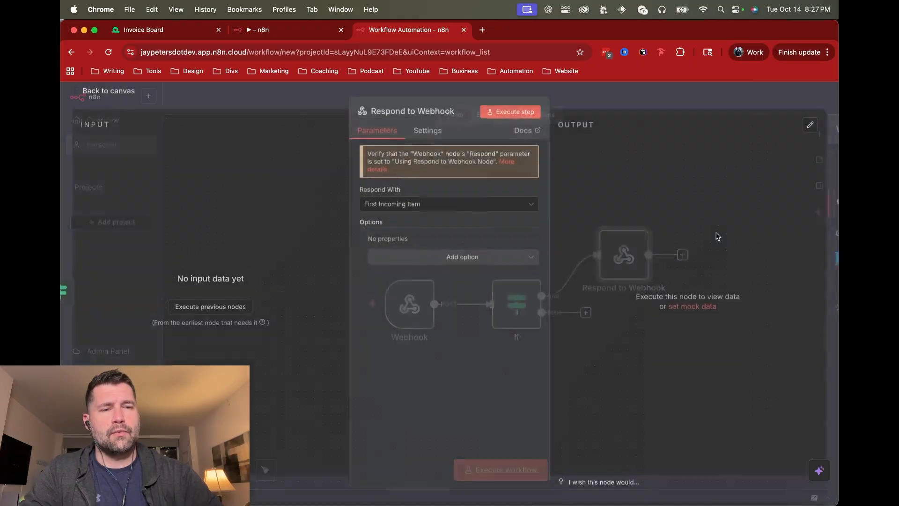
click(428, 206)
click(380, 311)
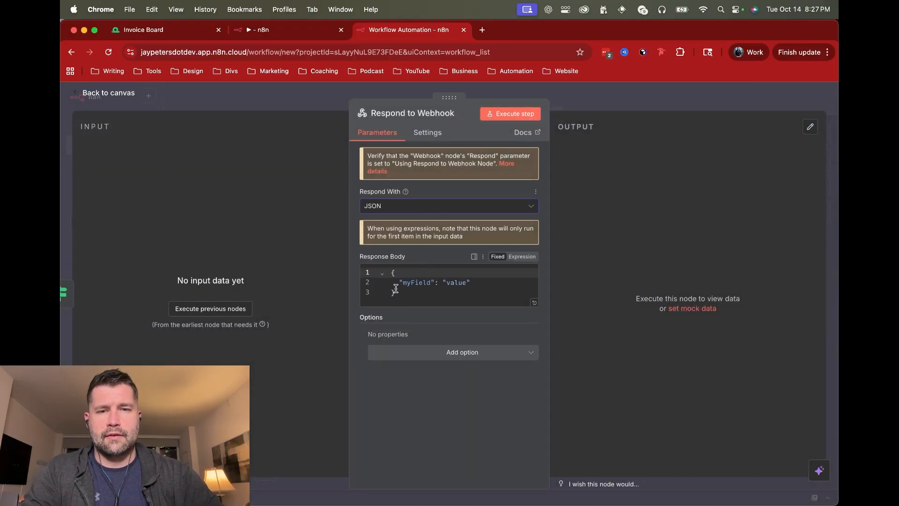
Clear the new node's default response body and copy the challenge JSON from the Respond to Webhook node in PDF to Monday.com Data.
drag(396, 292, 393, 283)
key(ctrl+a)
key(BackSpace)
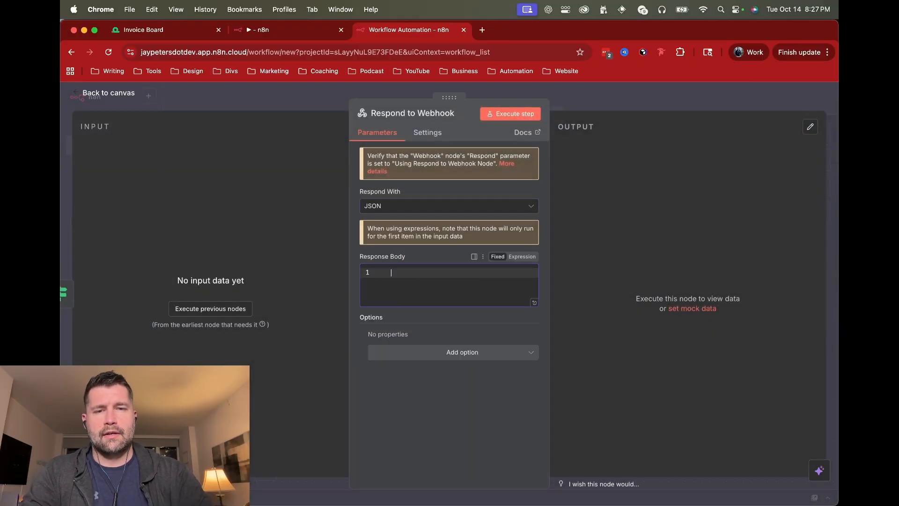
click(272, 31)
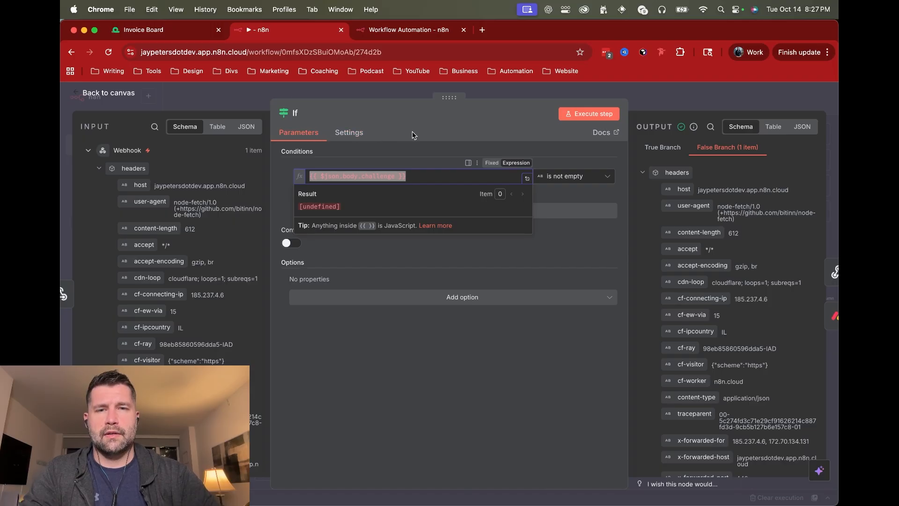
click(641, 98)
double_click(385, 235)
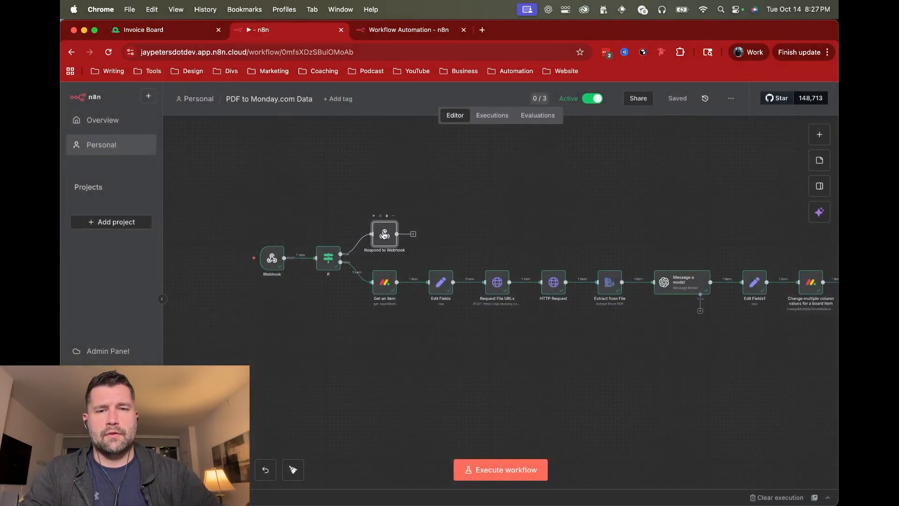
drag(396, 291, 375, 268)
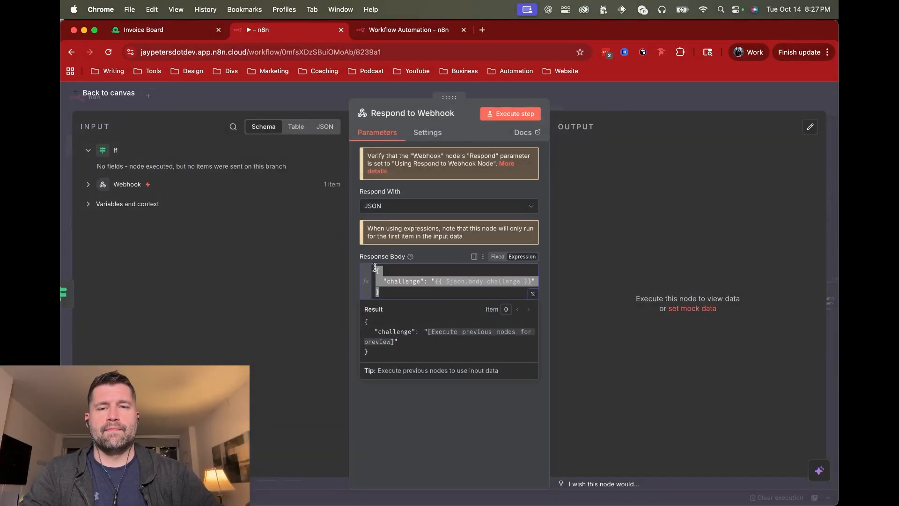
key(super+c)
Paste { "challenge": "{{ $json.body.challenge }}" } as the response body of the new Respond to Webhook node and return to the canvas.
click(392, 32)
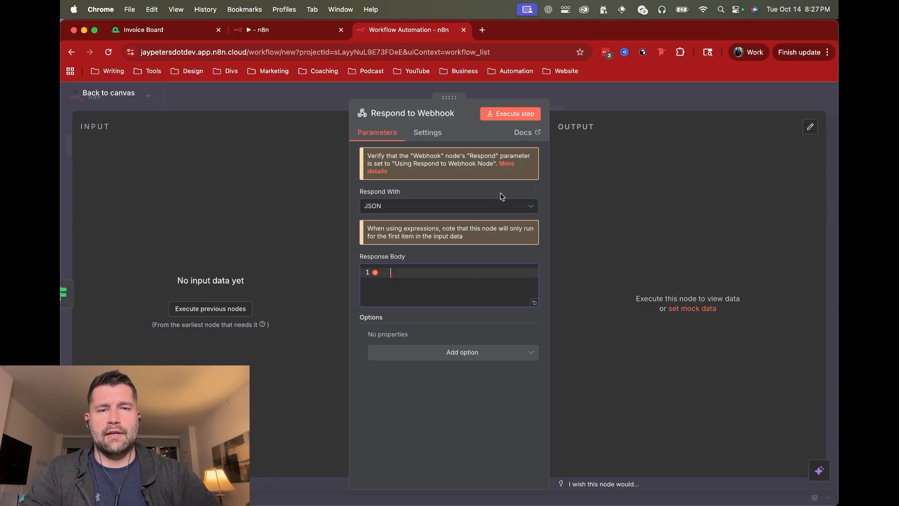
click(420, 283)
key(super+v)
click(396, 291)
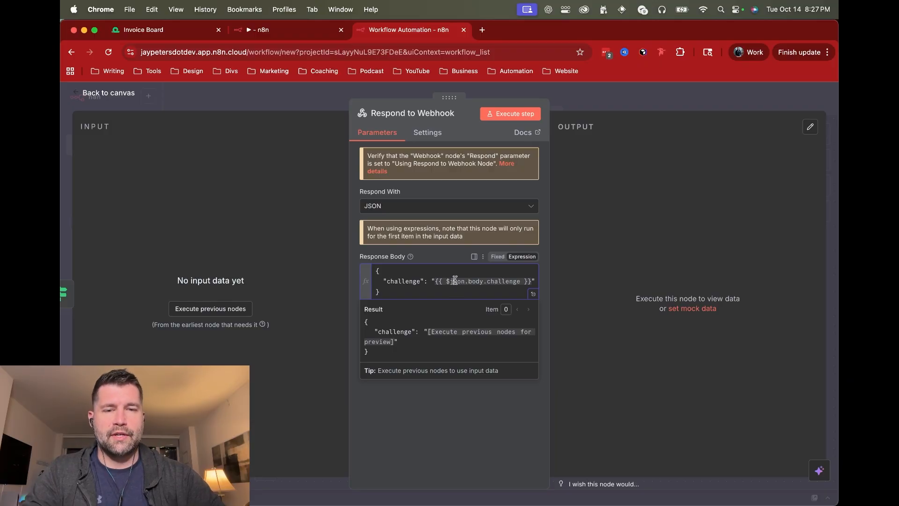
mouse_move(454, 280)
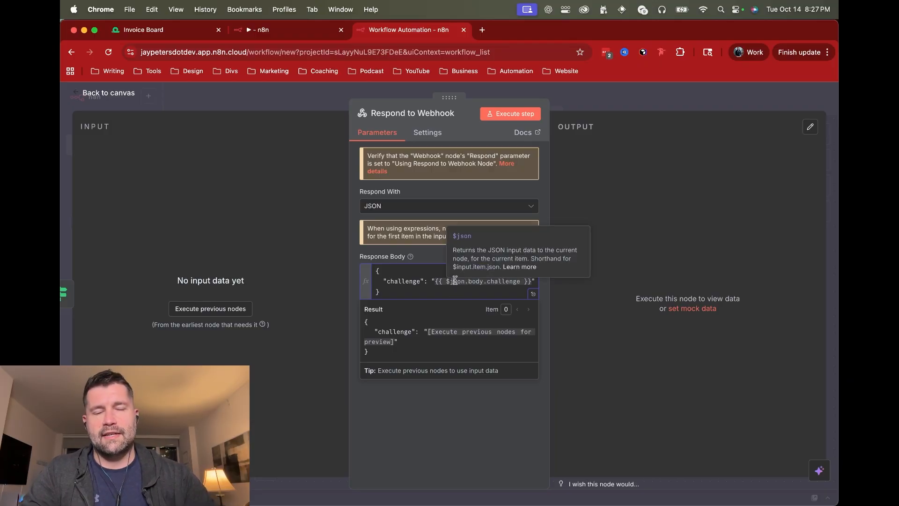
click(599, 94)
Reopen the Webhook node in the new workflow and copy its customer-data-input test URL.
scroll(465, 195, right, 2)
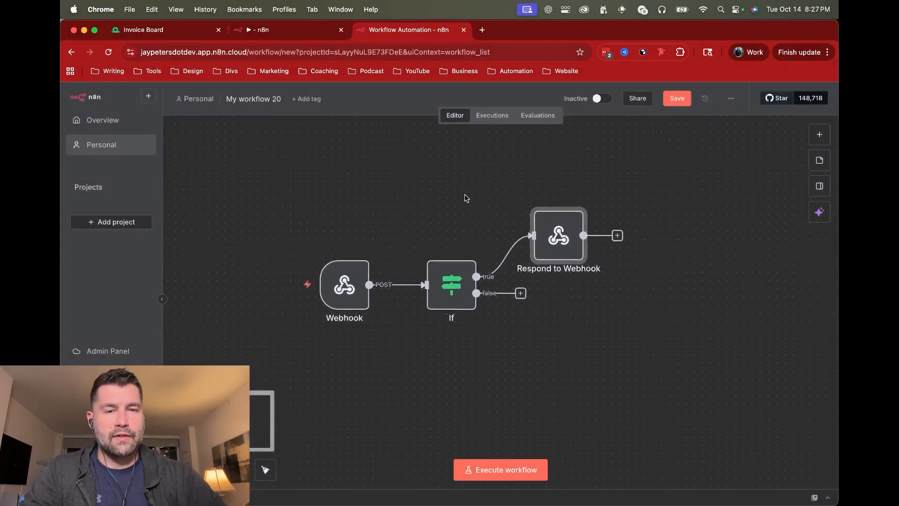
scroll(465, 197, up, 2)
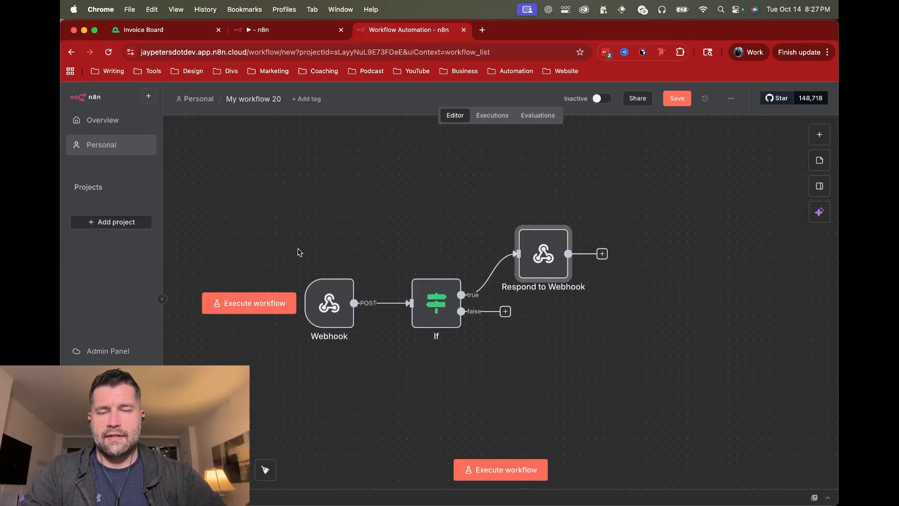
double_click(334, 298)
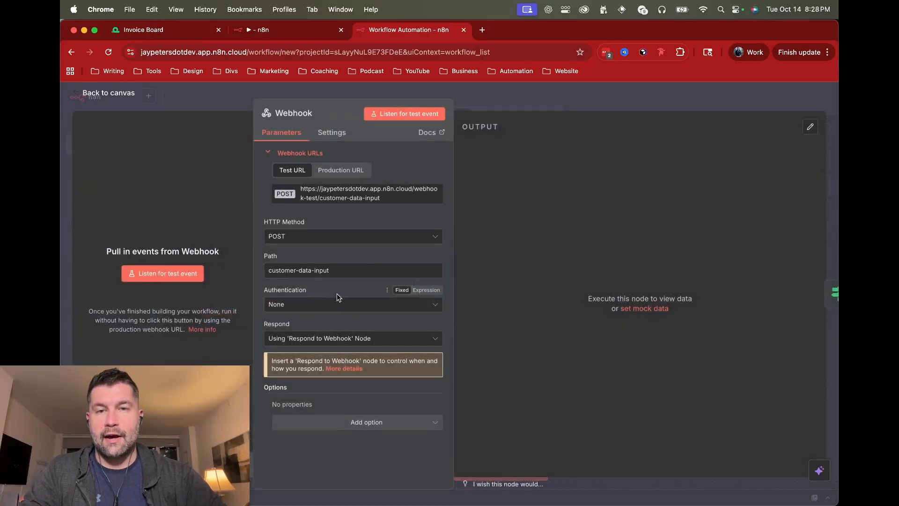
click(334, 197)
Switch to the monday.com Invoice Board, search the automation templates for "web", and use the template sending a webhook when a status changes to something.
click(182, 32)
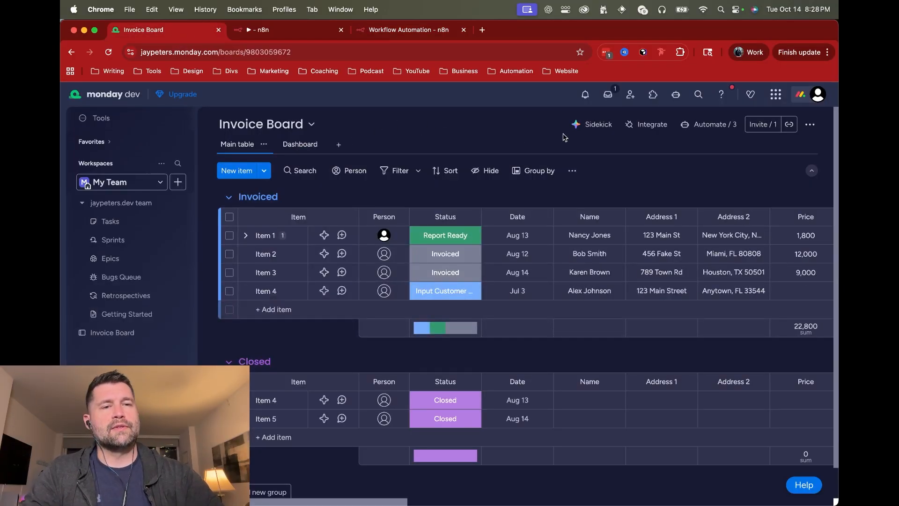
click(708, 124)
click(786, 165)
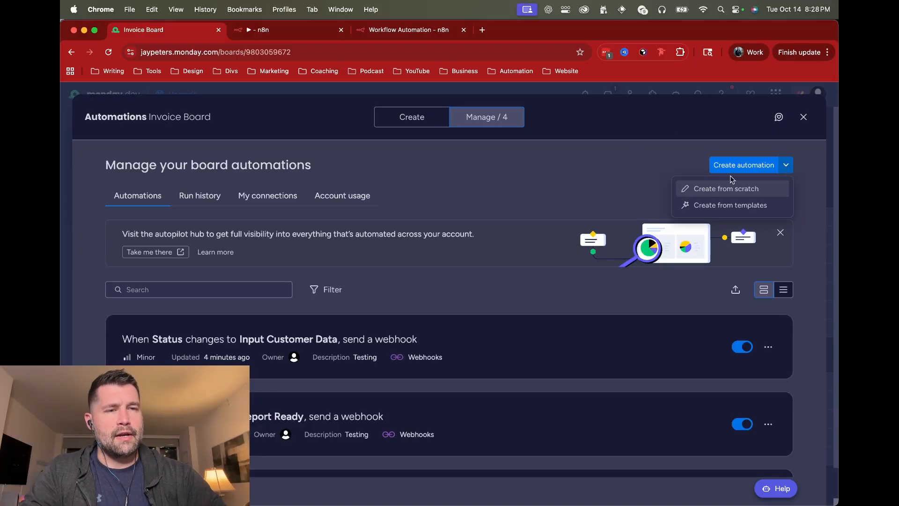
click(715, 209)
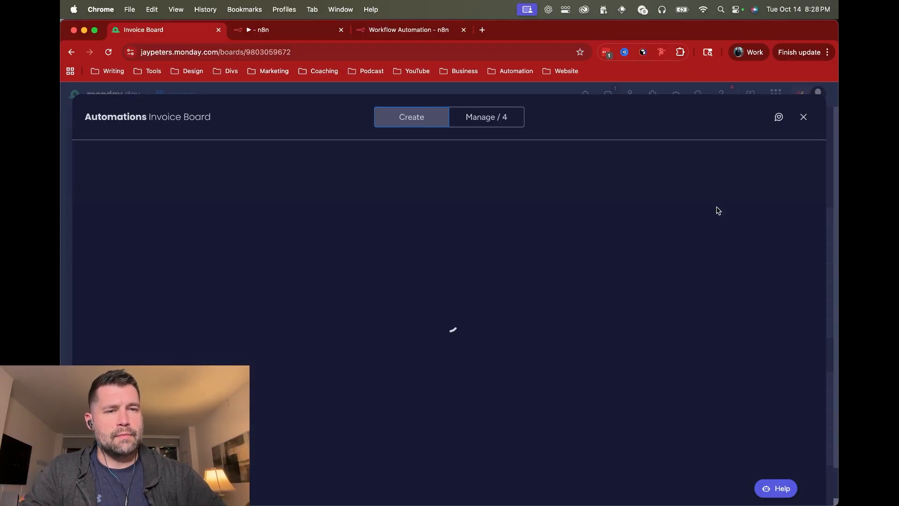
click(345, 161)
text(web)
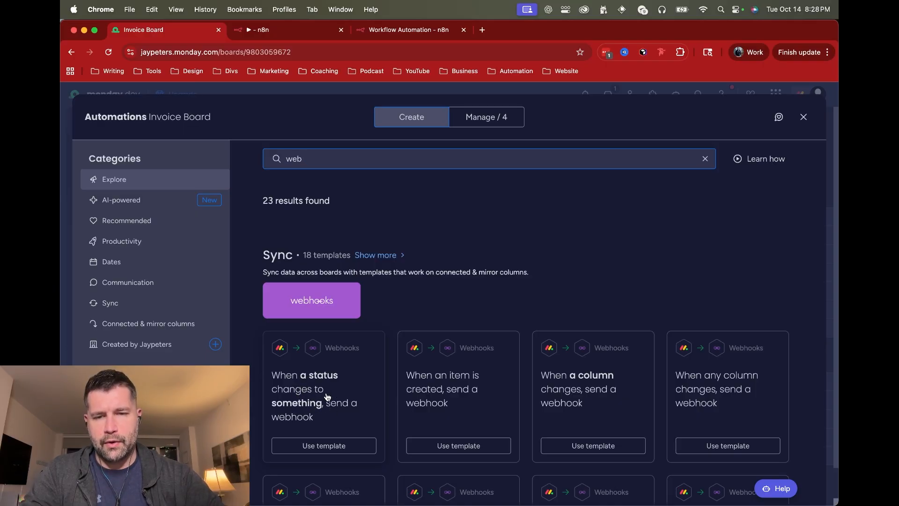
key(BackSpace)
key(BackSpace)
key(BackSpace)
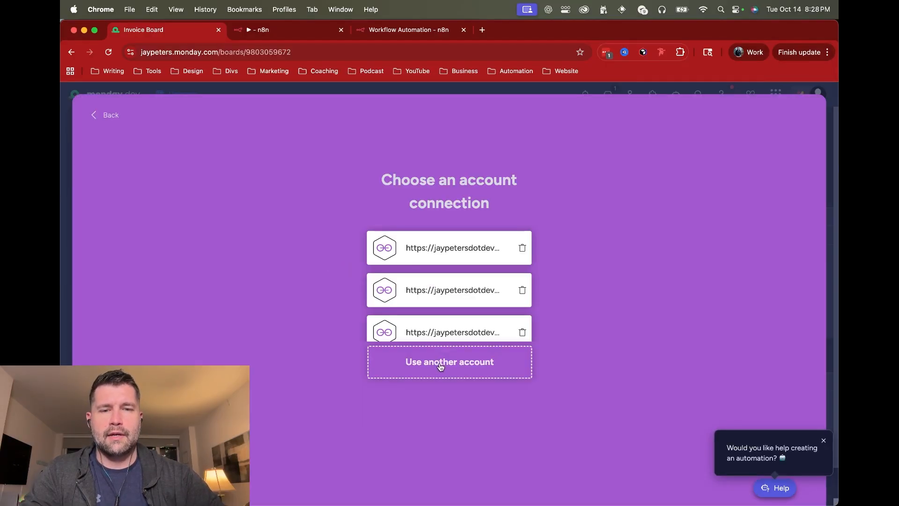
Choose to use another account connection and paste the copied customer-data-input test URL as the webhook URL.
click(439, 368)
click(222, 215)
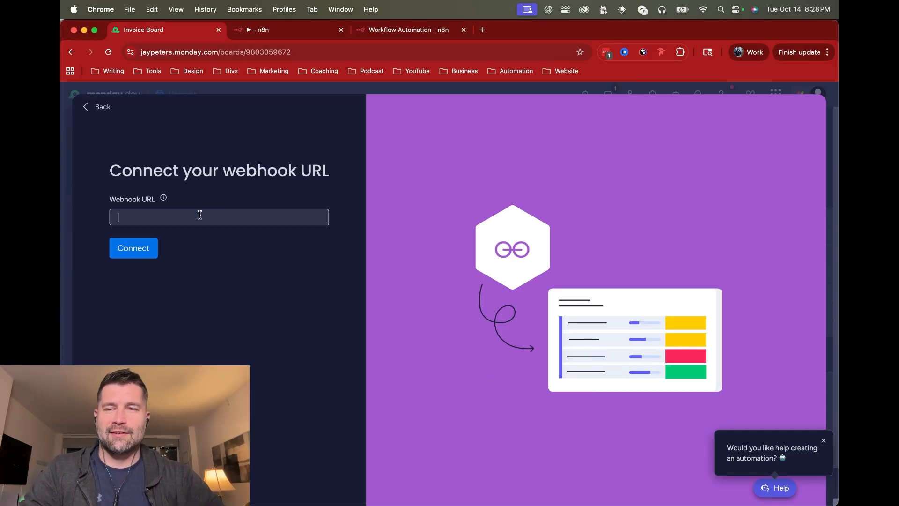
key(super+v)
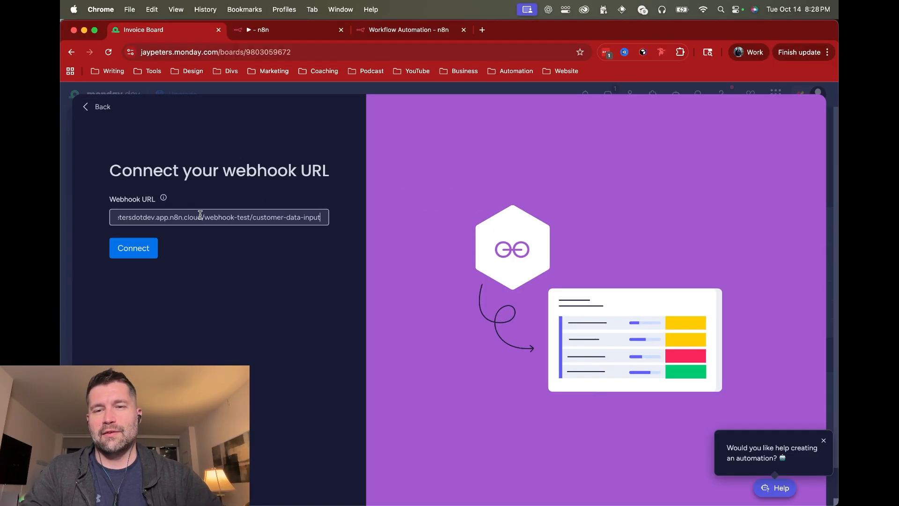
Save the new n8n workflow and execute it to listen for a test event, and connect the webhook URL in monday.com.
click(386, 34)
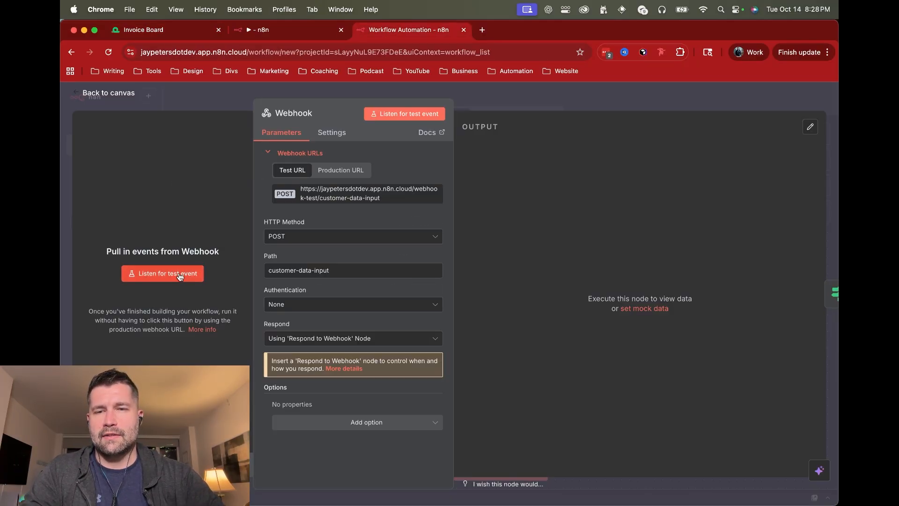
click(516, 99)
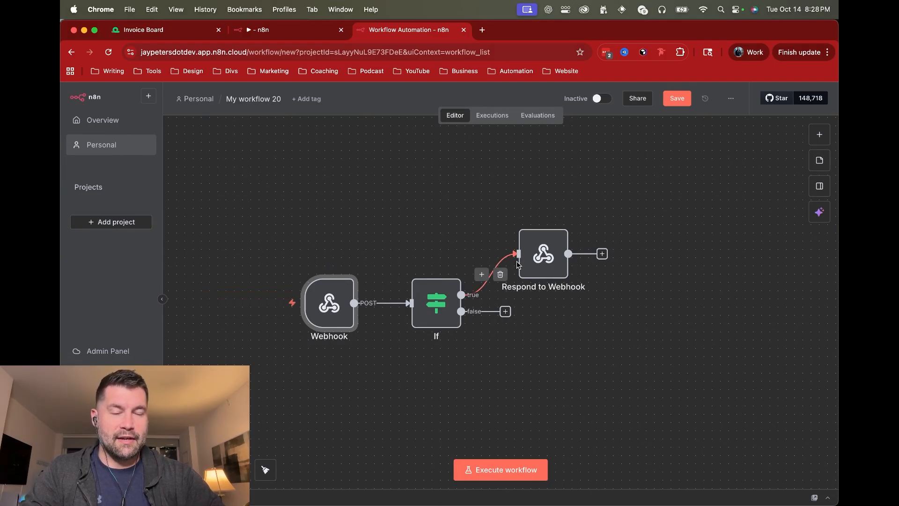
click(245, 303)
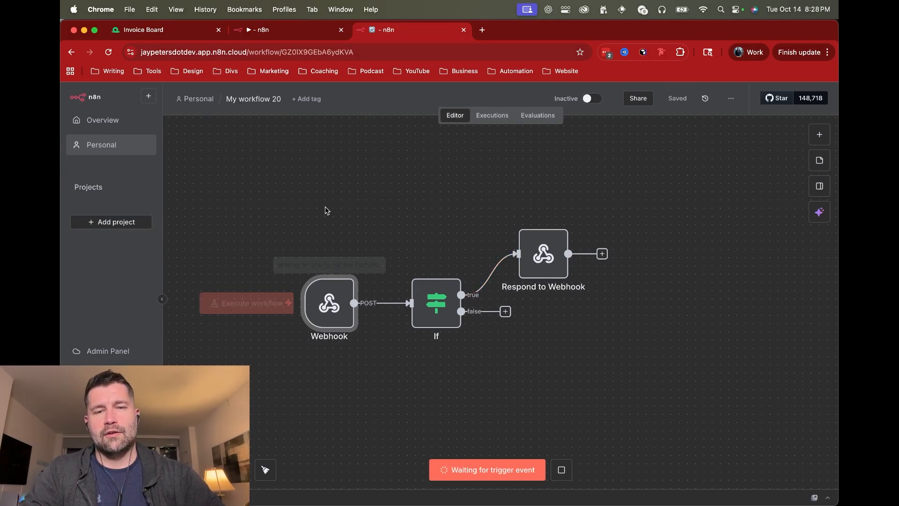
click(194, 31)
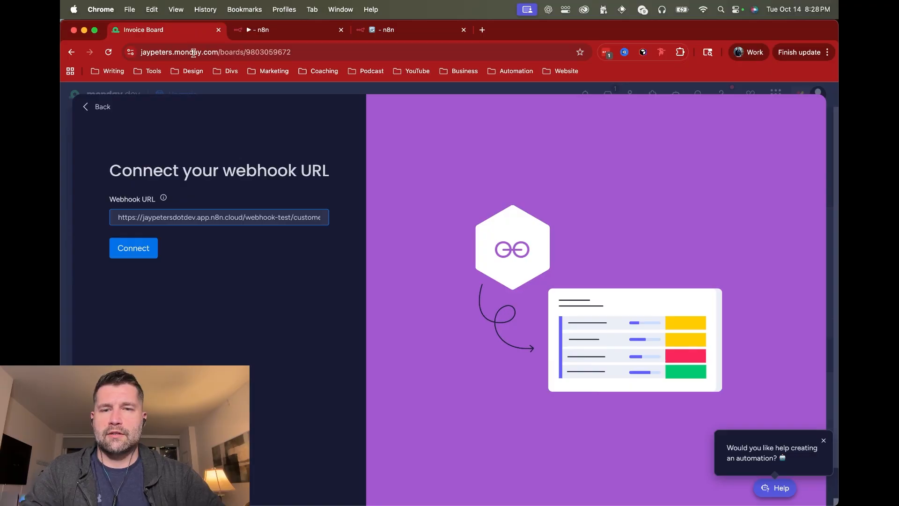
click(132, 254)
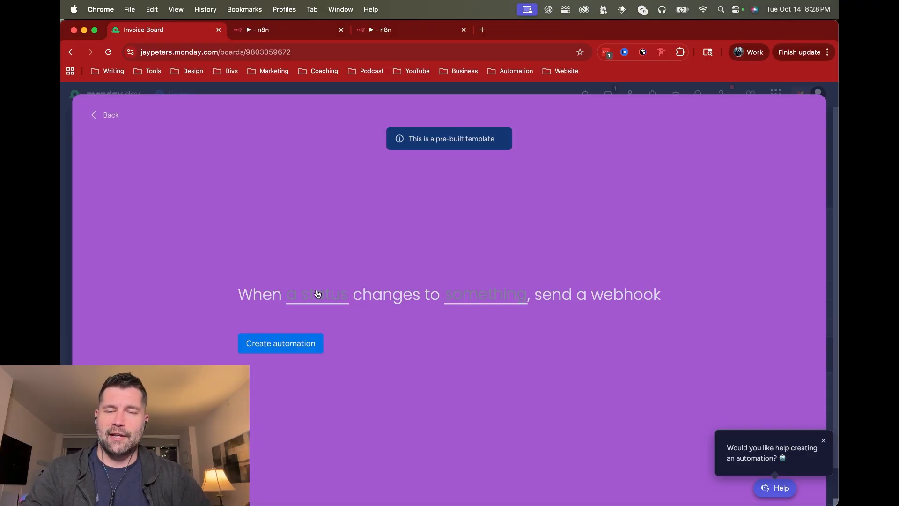
Return to the n8n workflow and inspect the execution data of the If and Respond to Webhook nodes.
click(425, 32)
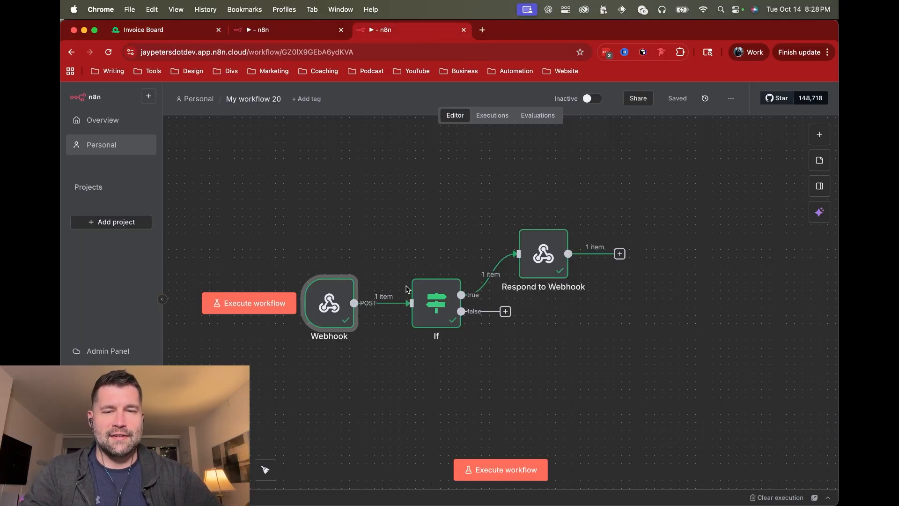
double_click(429, 312)
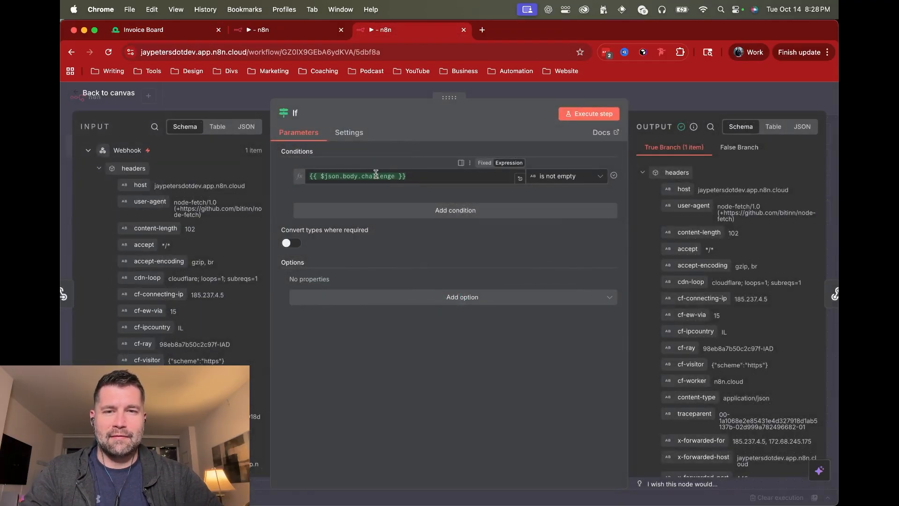
click(682, 98)
double_click(538, 256)
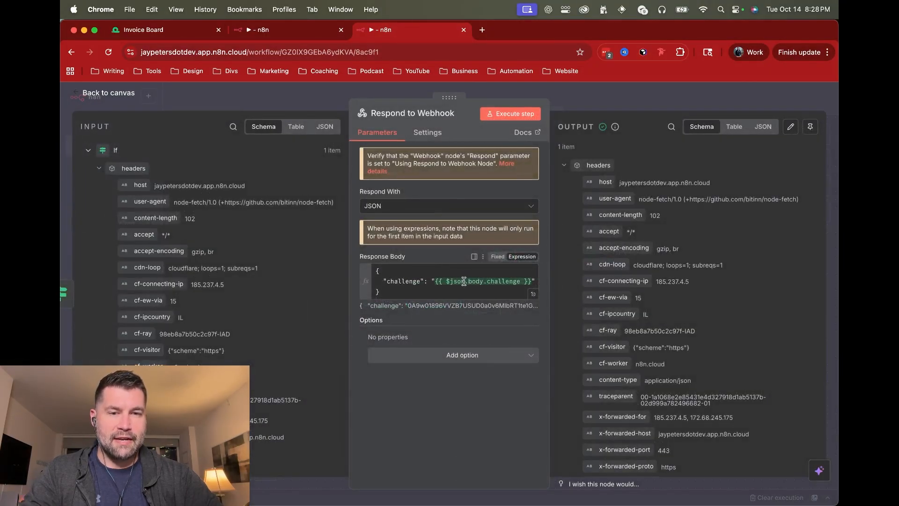
click(620, 103)
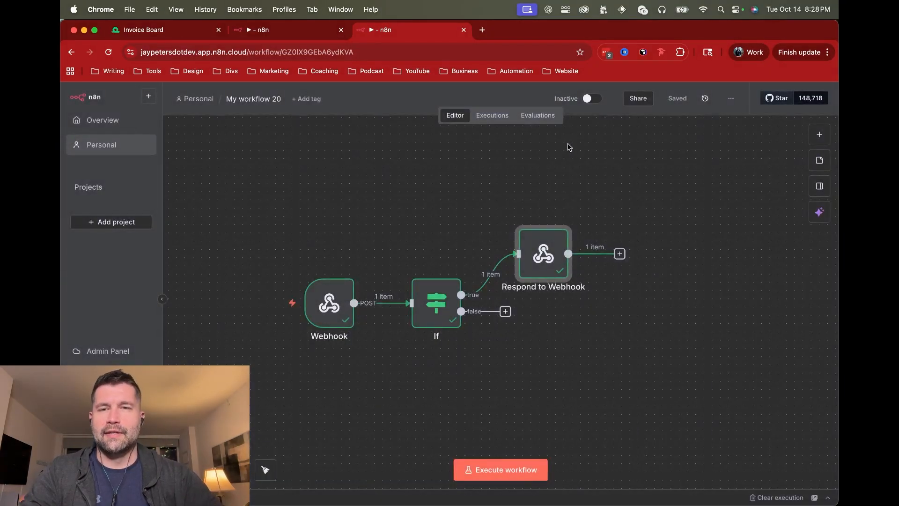
Create the monday.com automation that sends a webhook when Status changes to Input Customer Data.
click(162, 30)
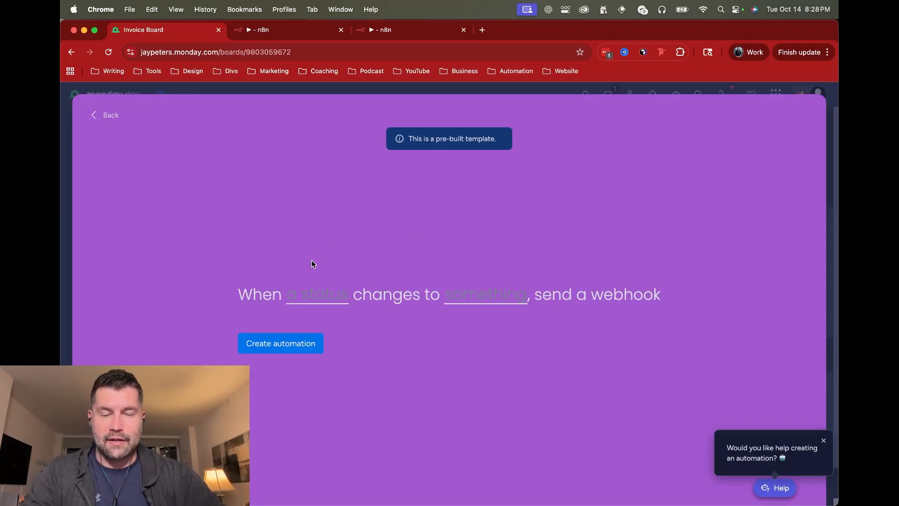
click(311, 296)
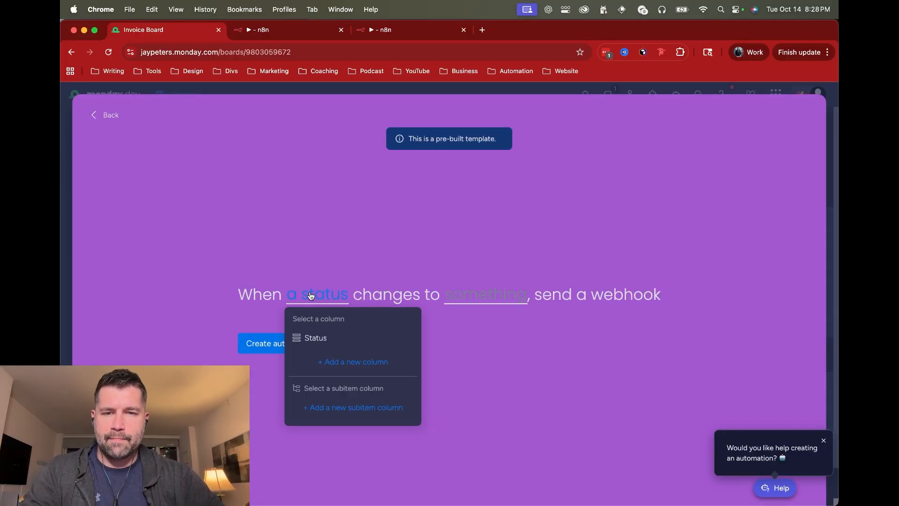
click(325, 339)
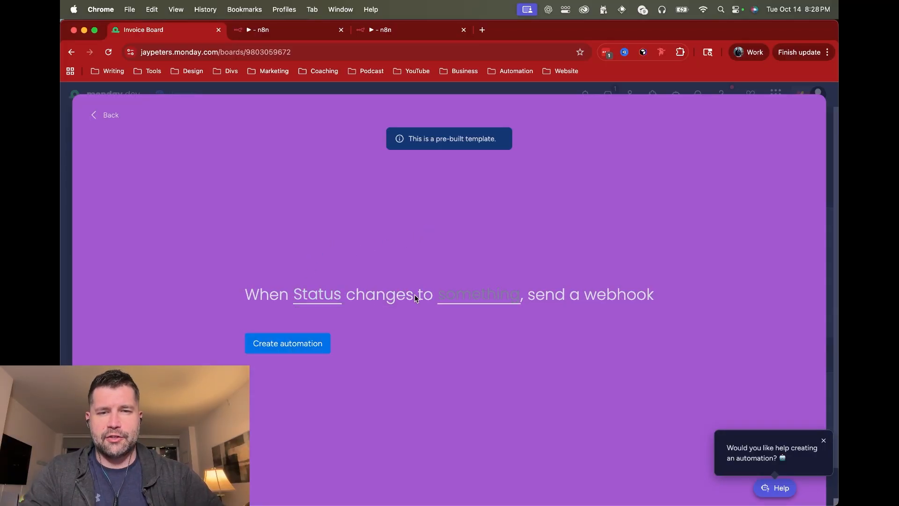
click(456, 296)
scroll(471, 360, down, 3)
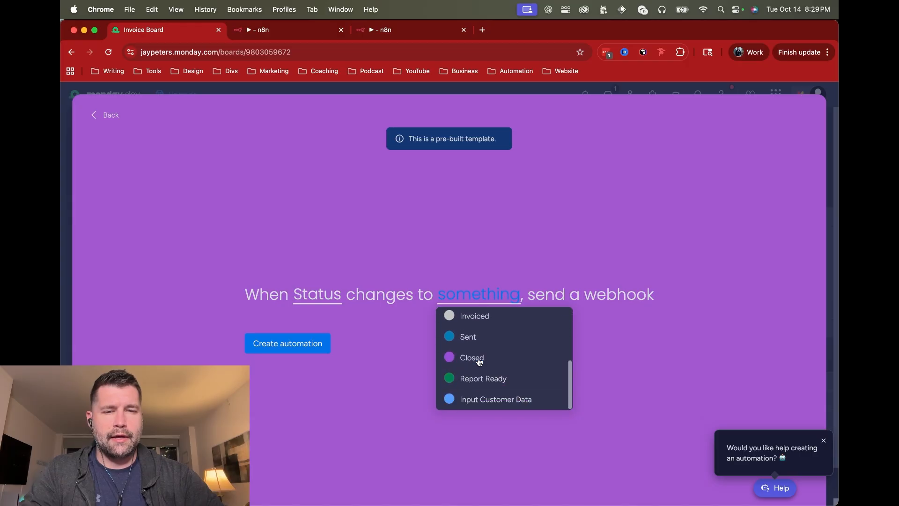
click(497, 399)
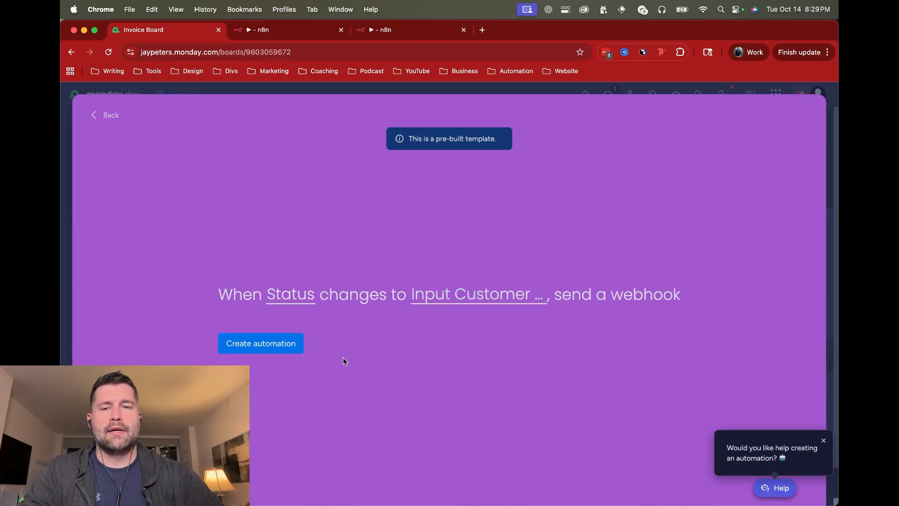
click(241, 350)
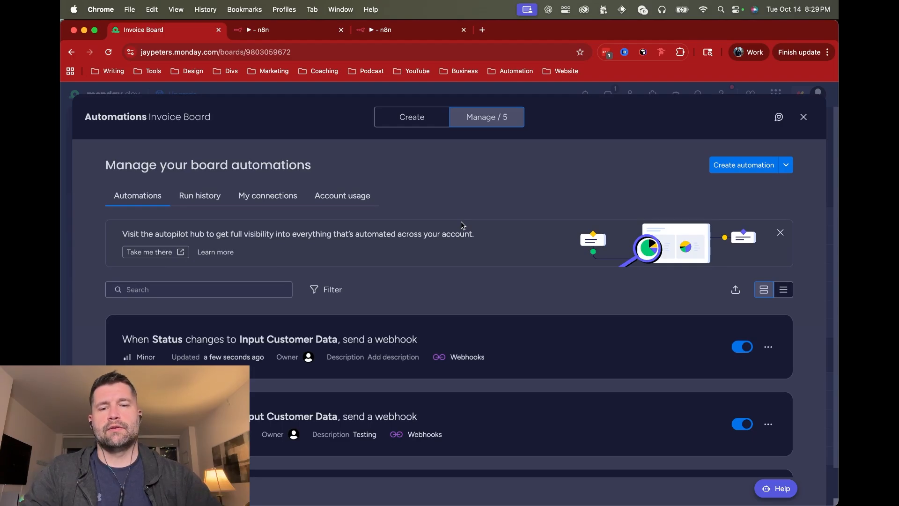
Give the new Input Customer Data automation the description TESTING and close the board's automations.
click(387, 357)
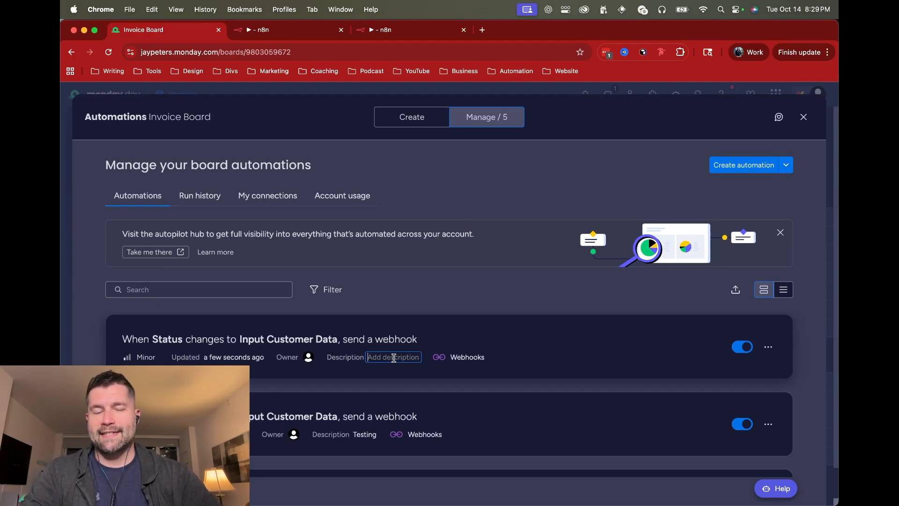
text(TE)
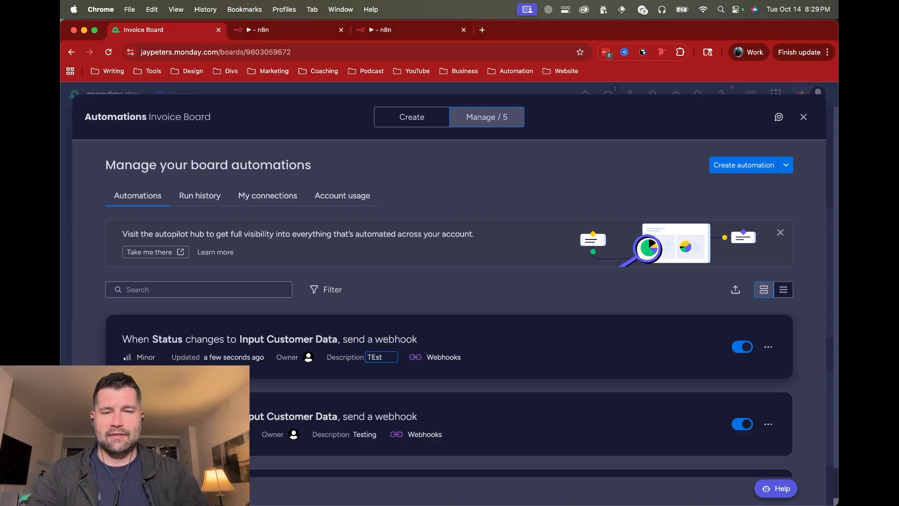
text(ST)
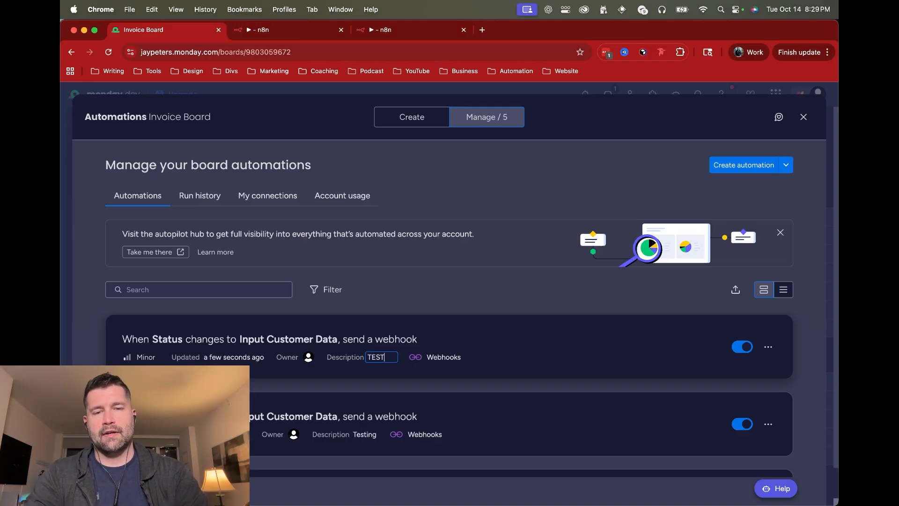
text(ING)
key(Return)
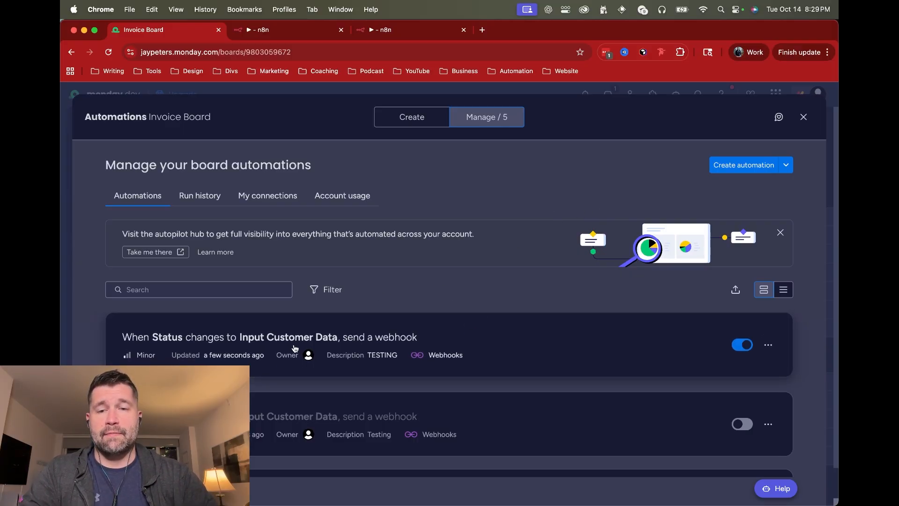
click(803, 117)
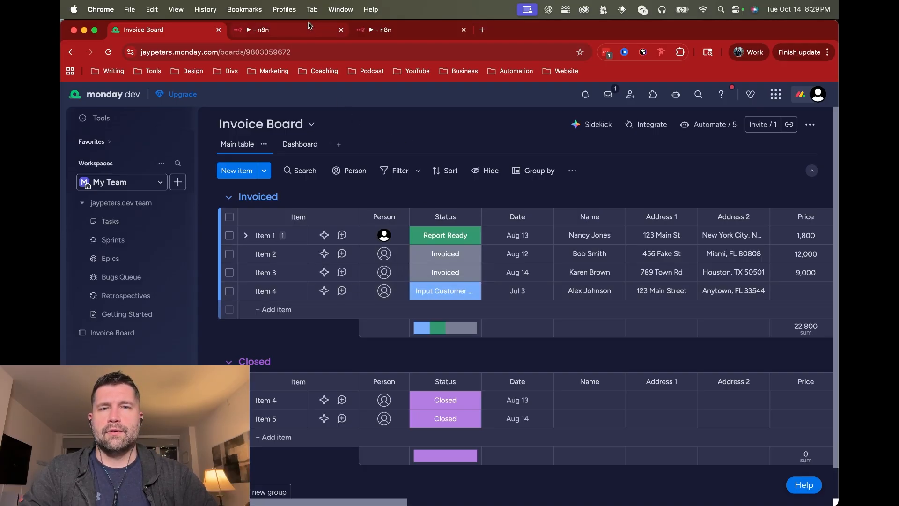
Check the n8n canvas briefly and set the status of Item 4 in the Invoiced group to Done on the Invoice Board.
click(371, 35)
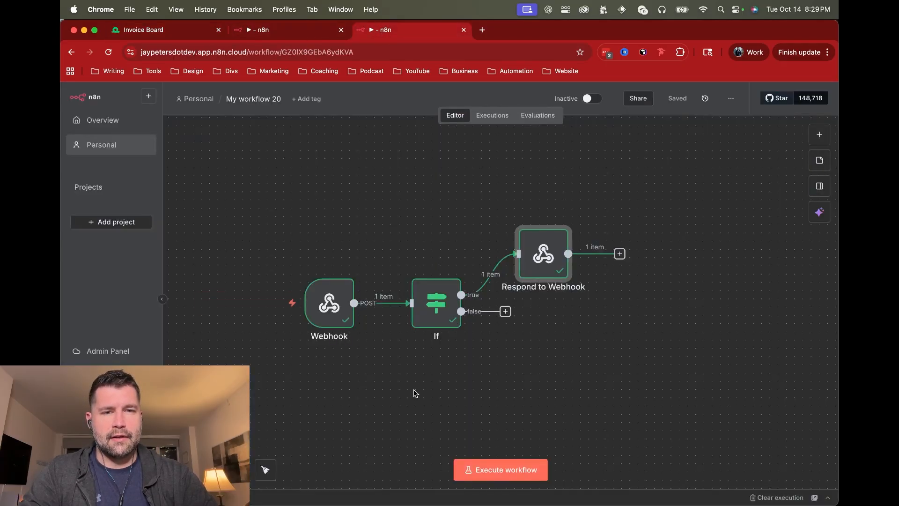
scroll(414, 391, right, 2)
scroll(414, 393, down, 1)
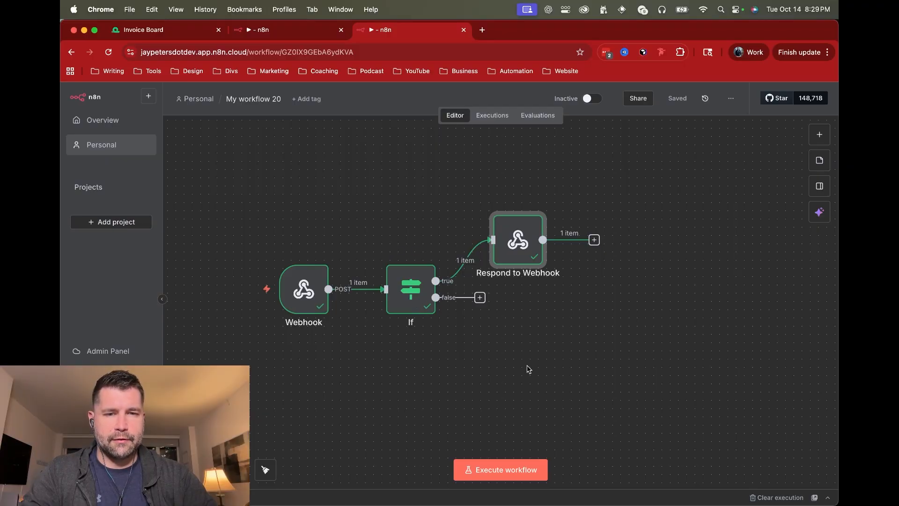
click(193, 34)
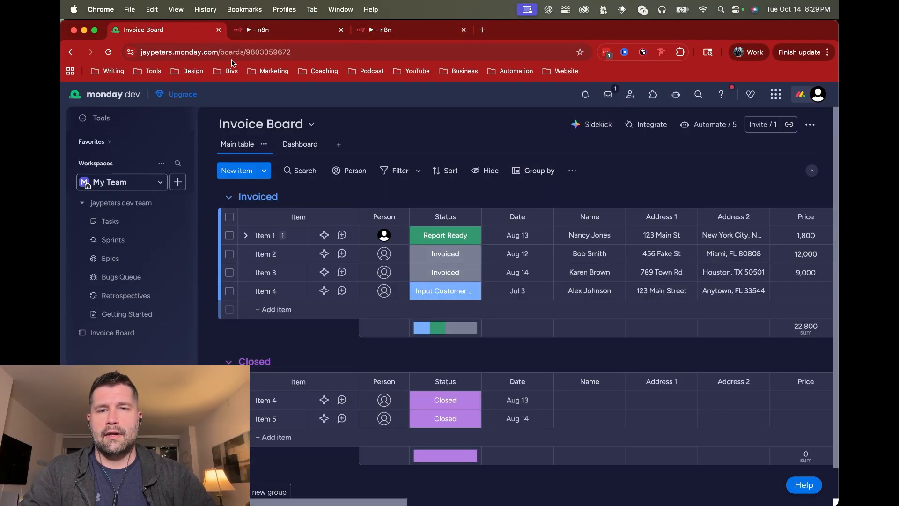
click(454, 295)
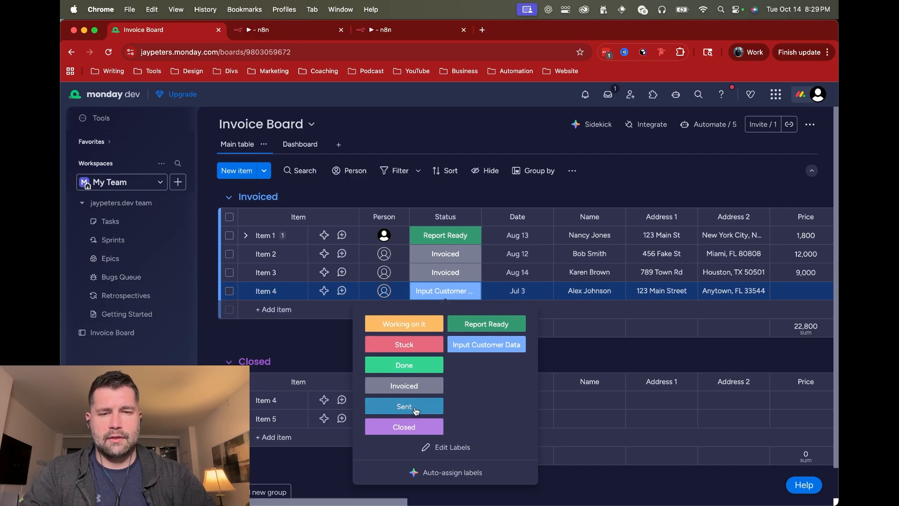
click(404, 364)
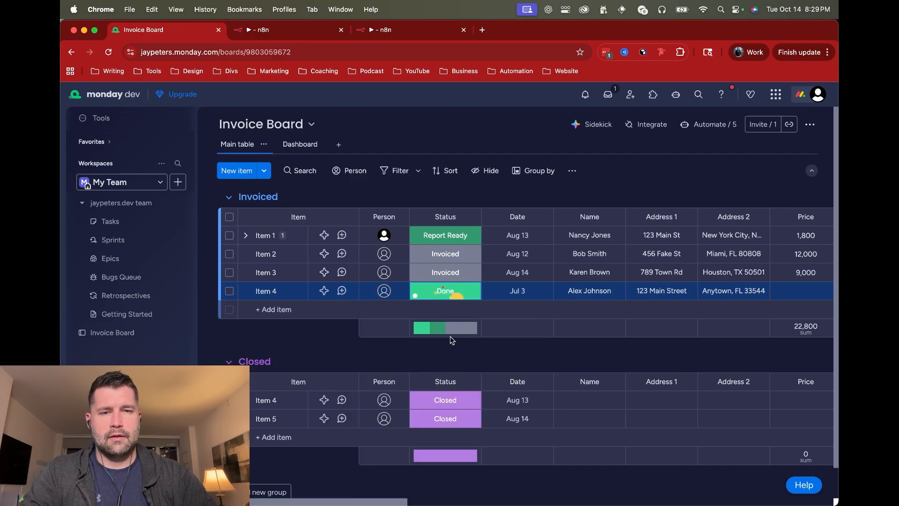
Execute the n8n workflow to listen for the webhook, and set Item 4's status to Input Customer Data on the Invoice Board.
click(363, 34)
click(226, 294)
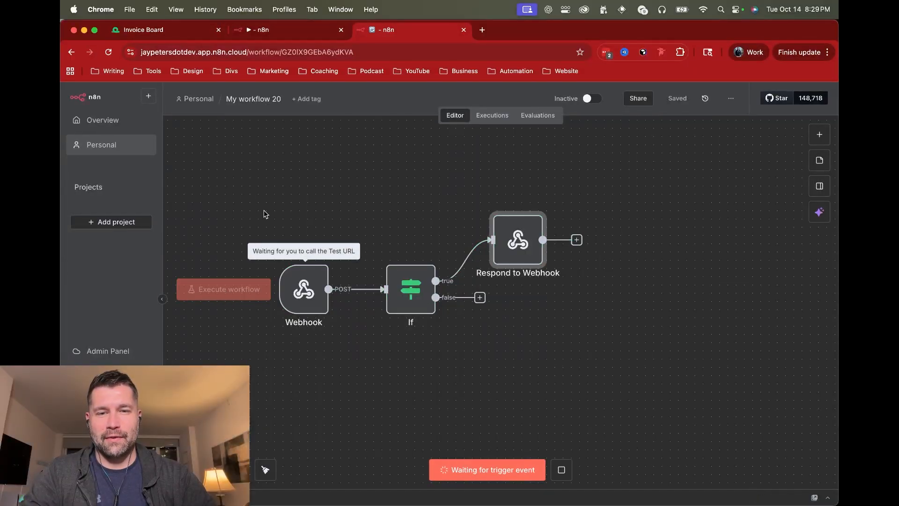
click(191, 36)
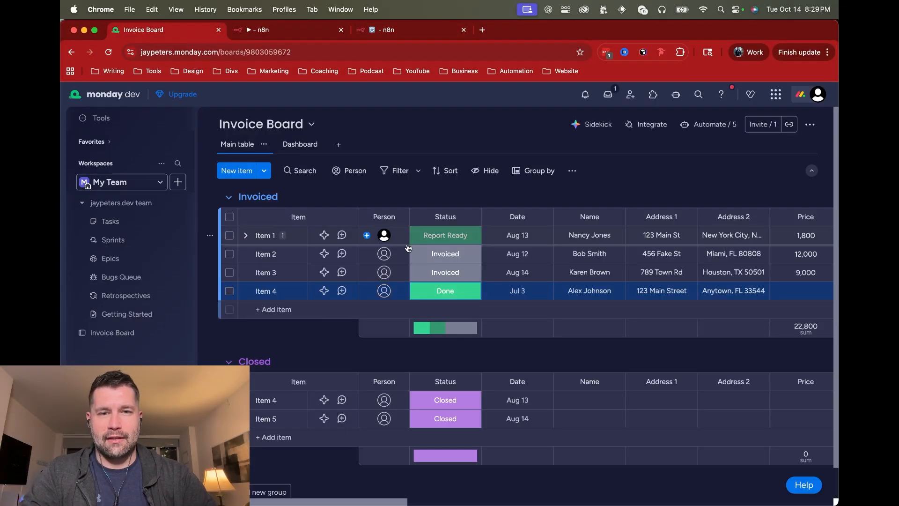
click(444, 291)
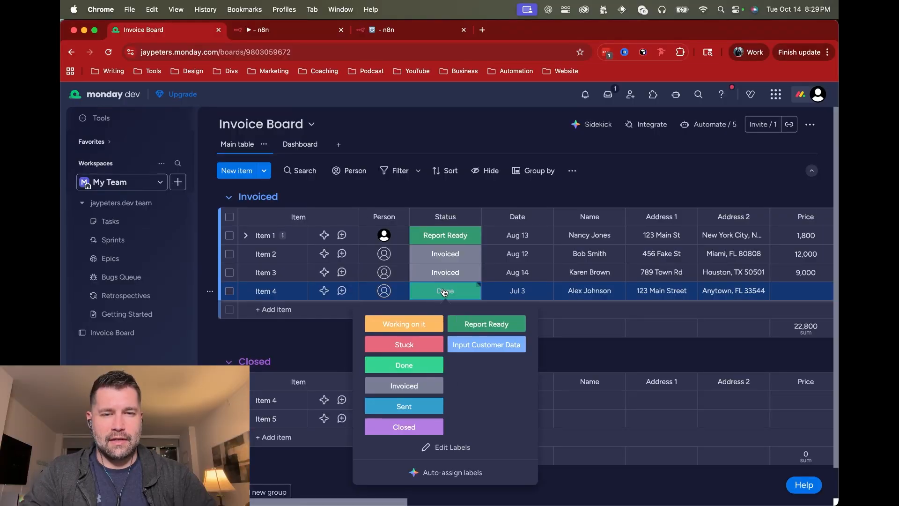
click(481, 347)
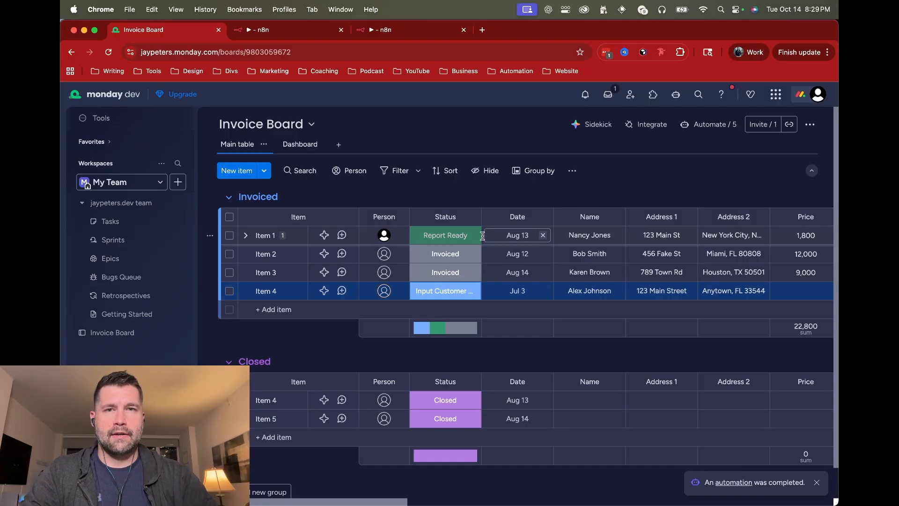
Return to the n8n workflow and inspect the If node's output for the received webhook event.
click(390, 30)
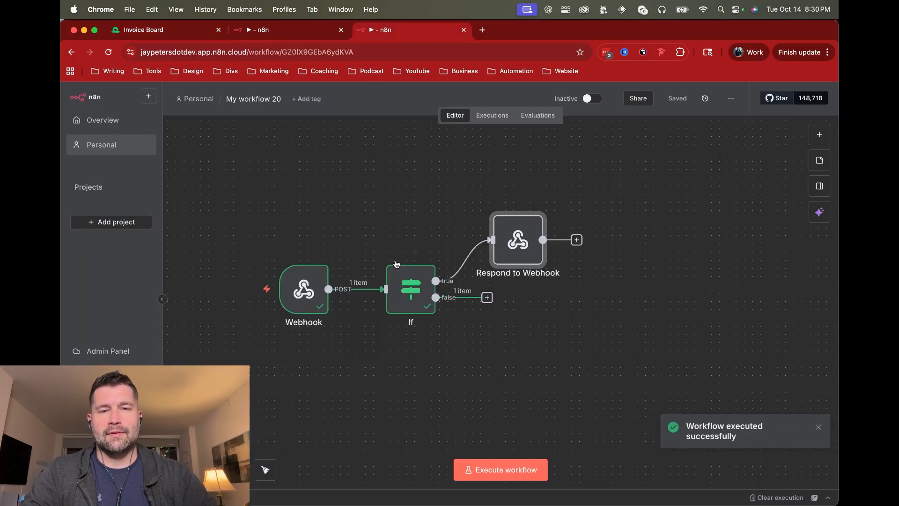
double_click(414, 311)
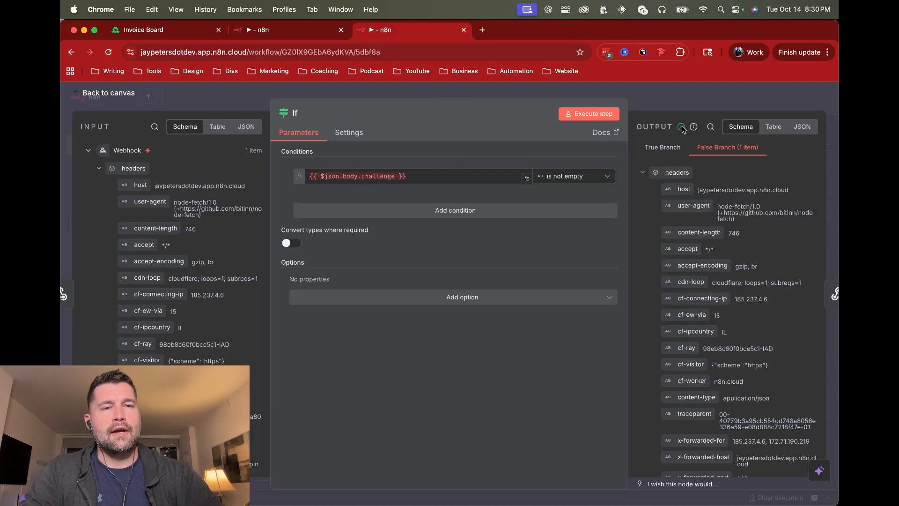
click(663, 97)
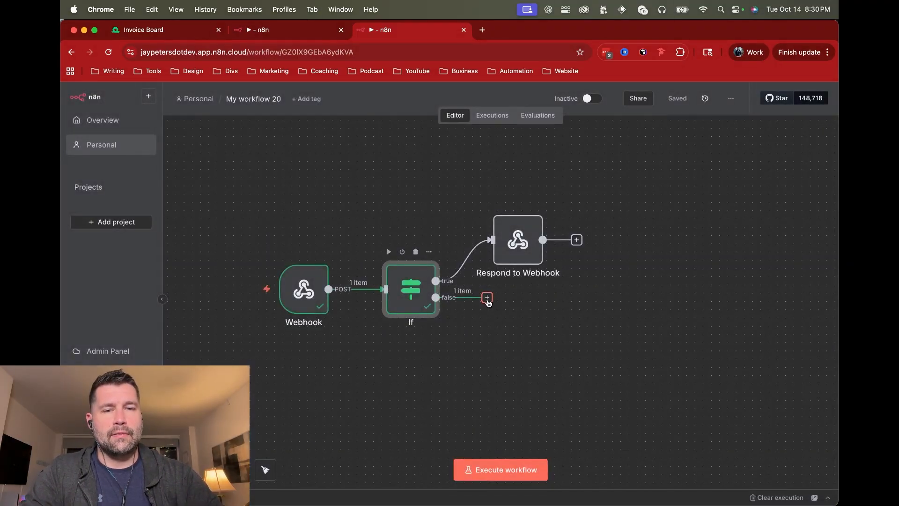
Add a Monday.com Get an item node to the false branch of the If node.
click(487, 298)
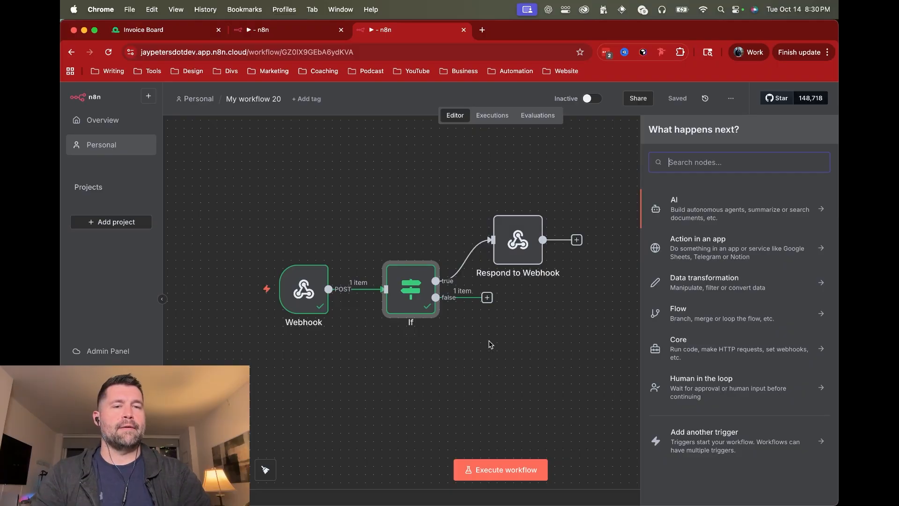
text(monday)
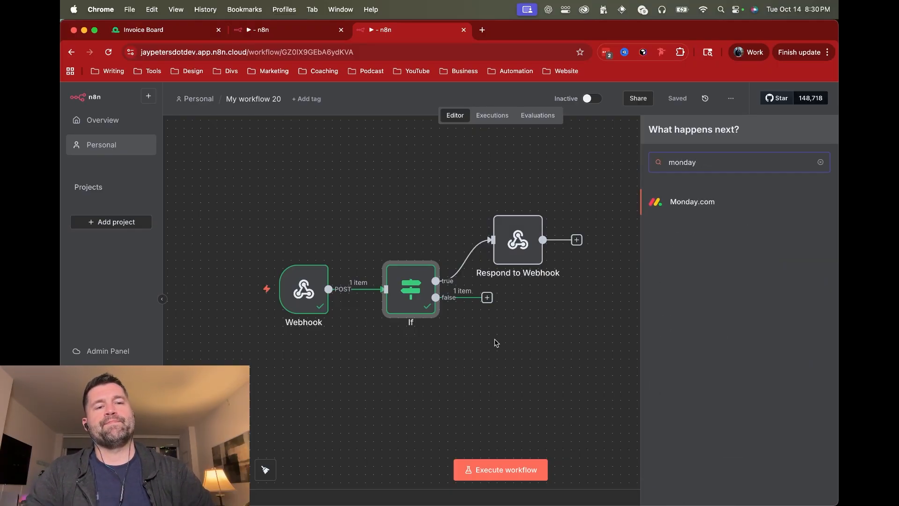
click(687, 206)
scroll(690, 382, down, 5)
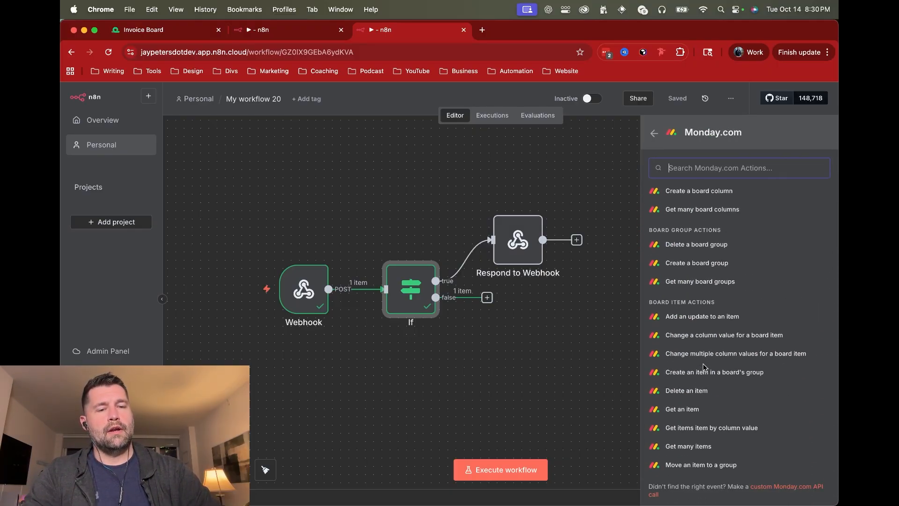
click(687, 400)
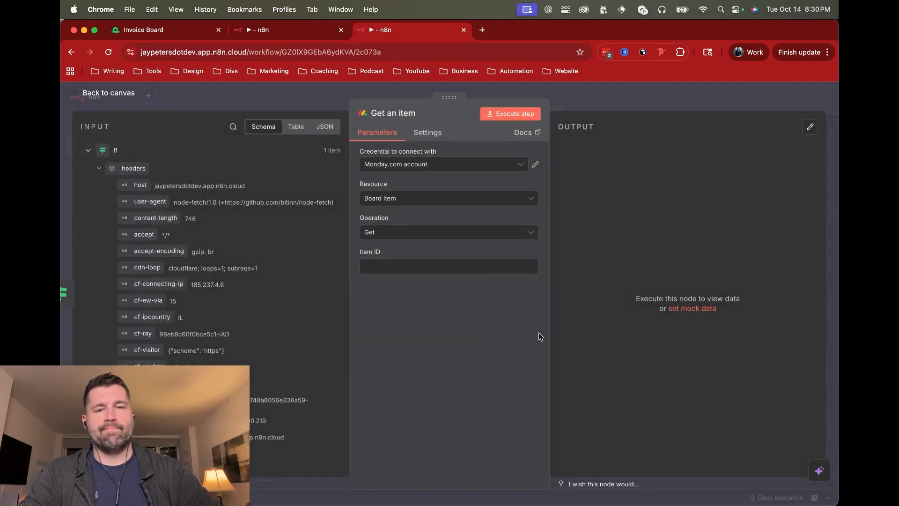
Map the webhook's pulseId to the Item ID as {{ $json.body.event.pulseId }} and execute the Get an item step.
click(387, 273)
scroll(227, 249, down, 15)
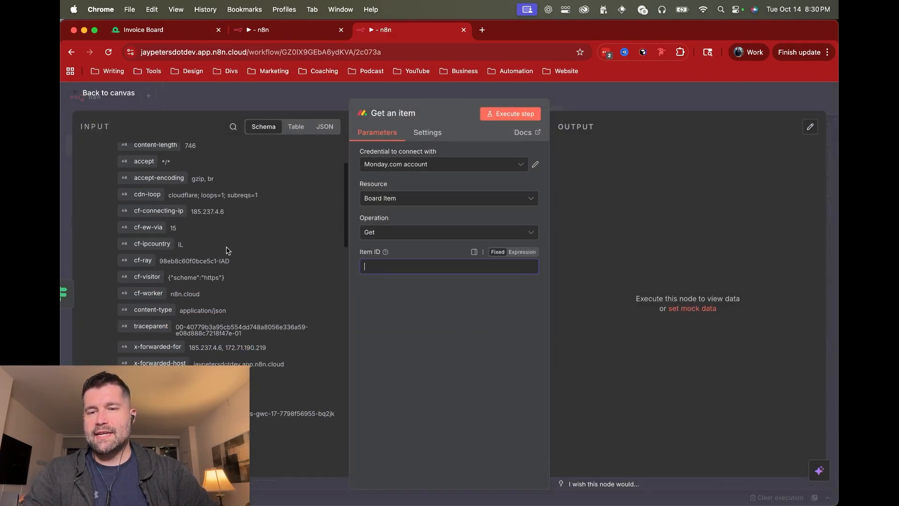
scroll(224, 242, down, 5)
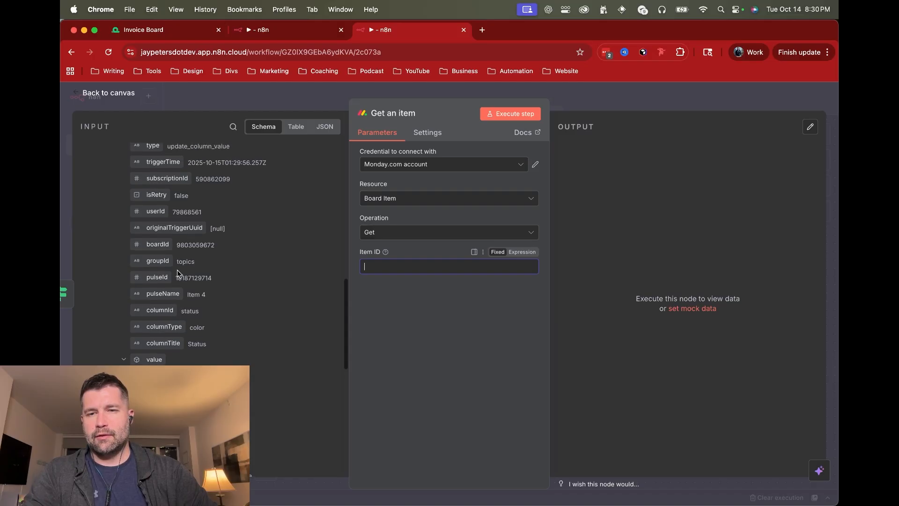
drag(157, 275, 387, 263)
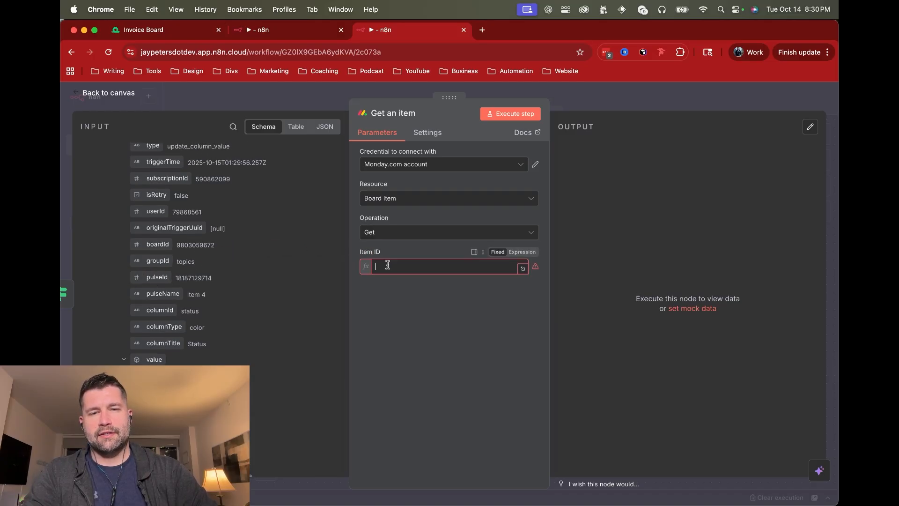
click(491, 265)
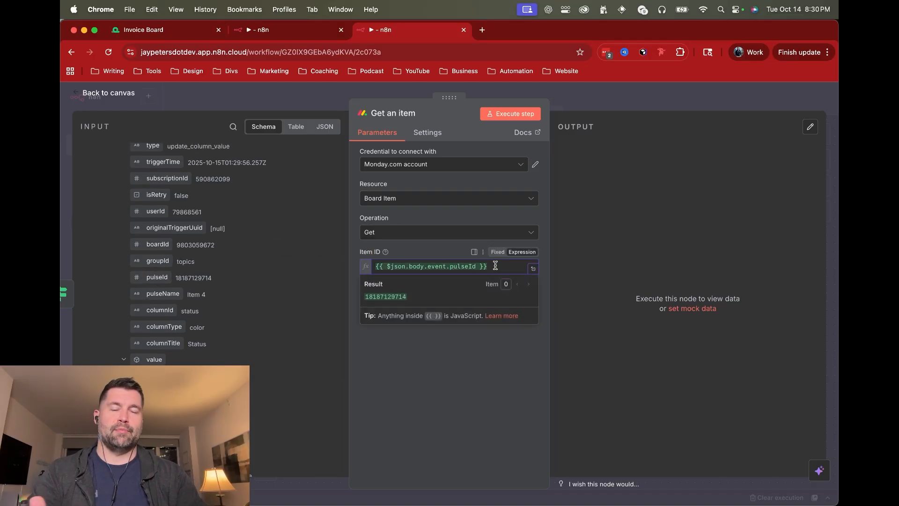
click(397, 382)
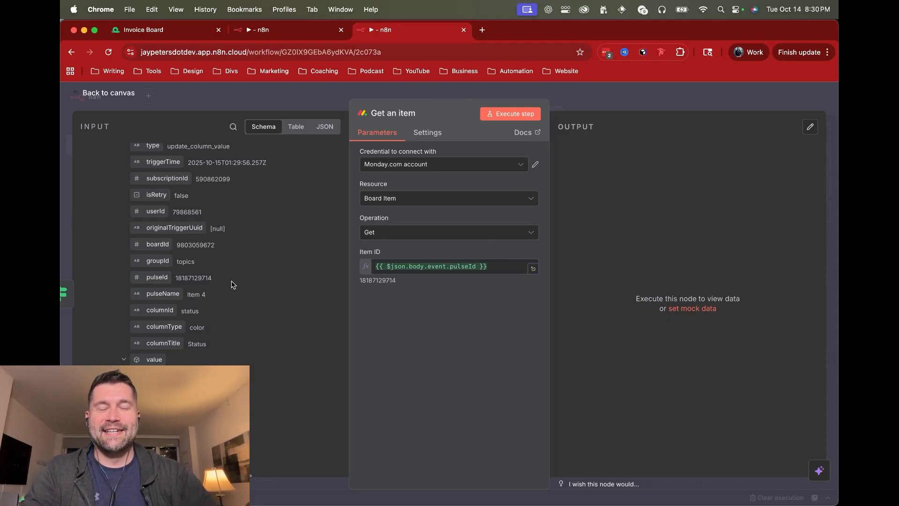
click(490, 119)
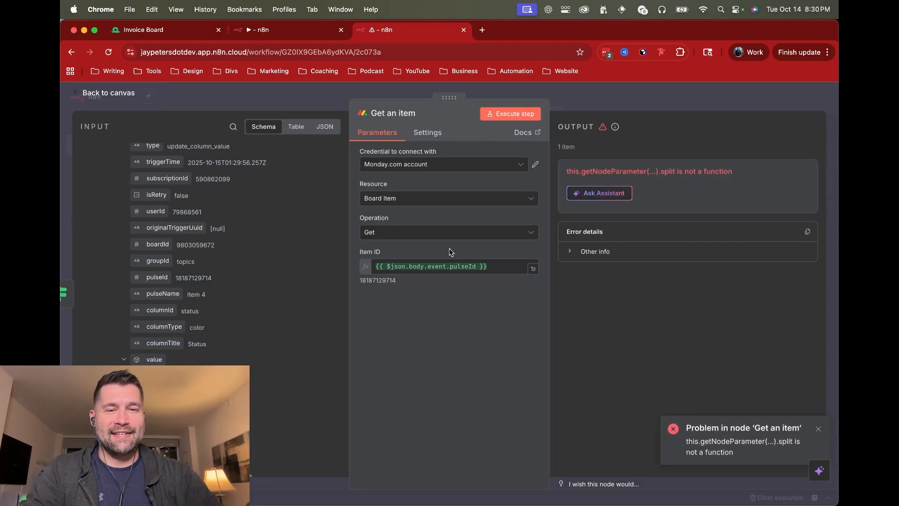
Try to convert the pulseId in the Item ID expression with .toJsonString().
click(476, 272)
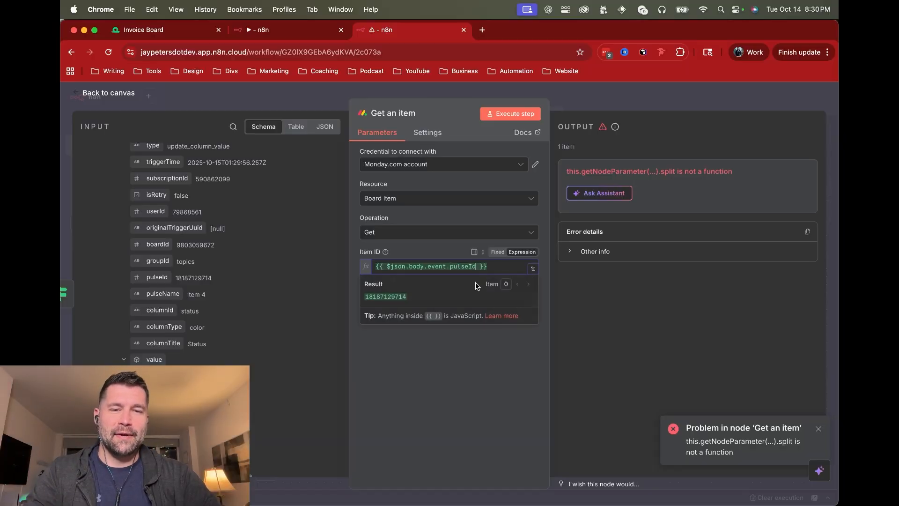
text(.)
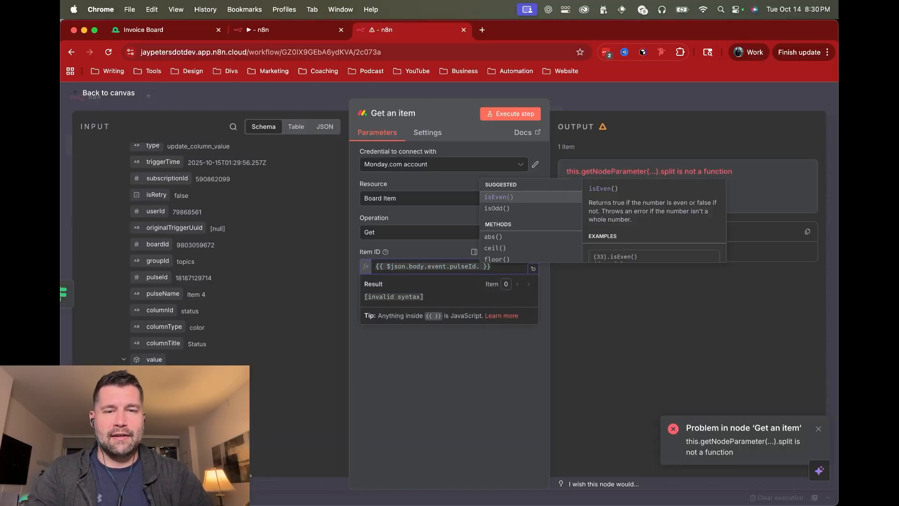
text(toJ)
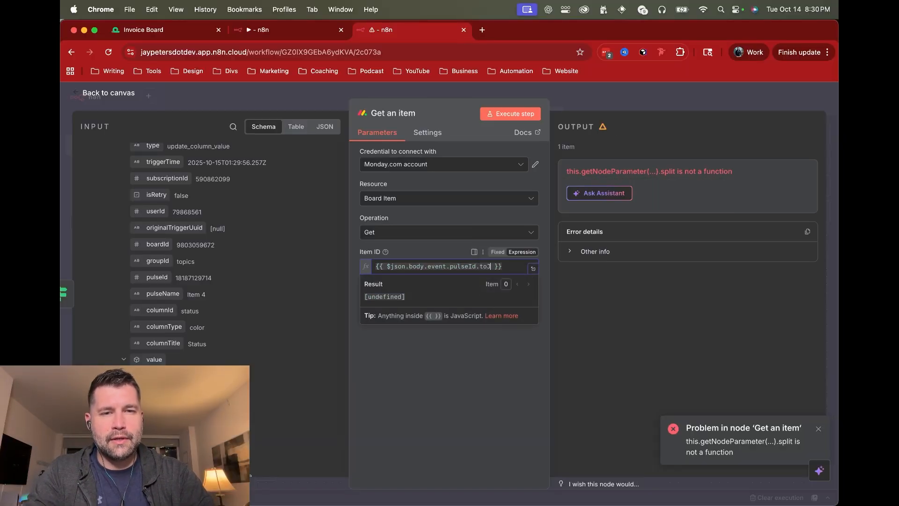
text(son)
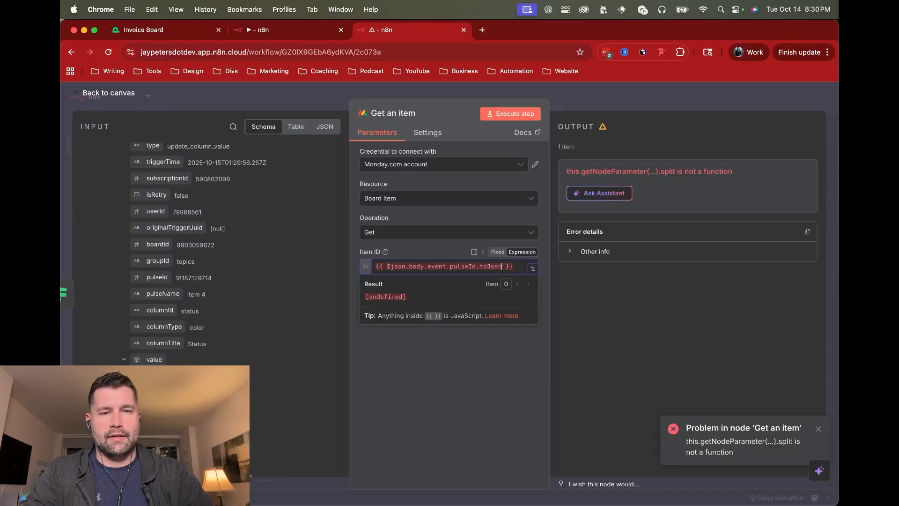
text(Striong)
key(BackSpace)
key(BackSpace)
key(BackSpace)
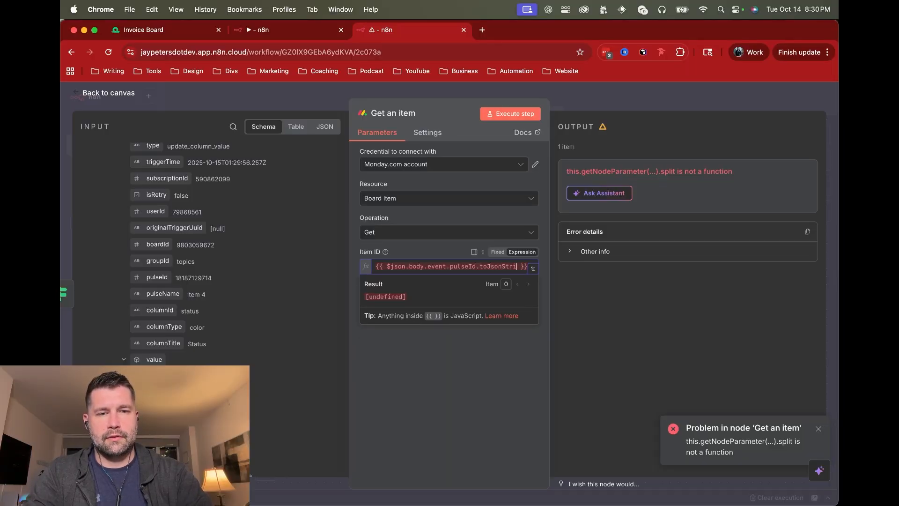
text(ng())
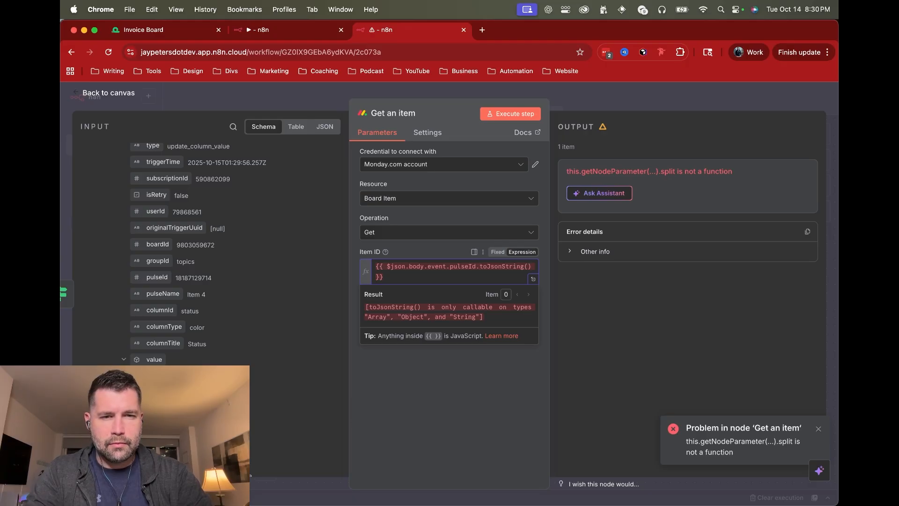
key(BackSpace)
key(BackSpace)
key(BackSpace)
key(BackSpace)
key(BackSpace)
key(BackSpace)
key(BackSpace)
key(BackSpace)
key(BackSpace)
key(BackSpace)
key(BackSpace)
key(BackSpace)
key(BackSpace)
key(BackSpace)
key(BackSpace)
Append .toString() to pulseId in the Item ID expression, execute the step, and return to the canvas.
text(.)
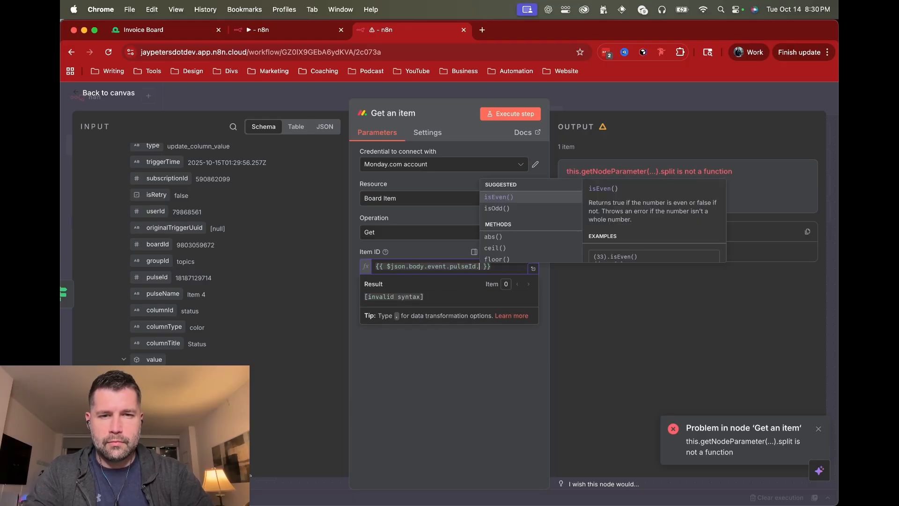
text(to)
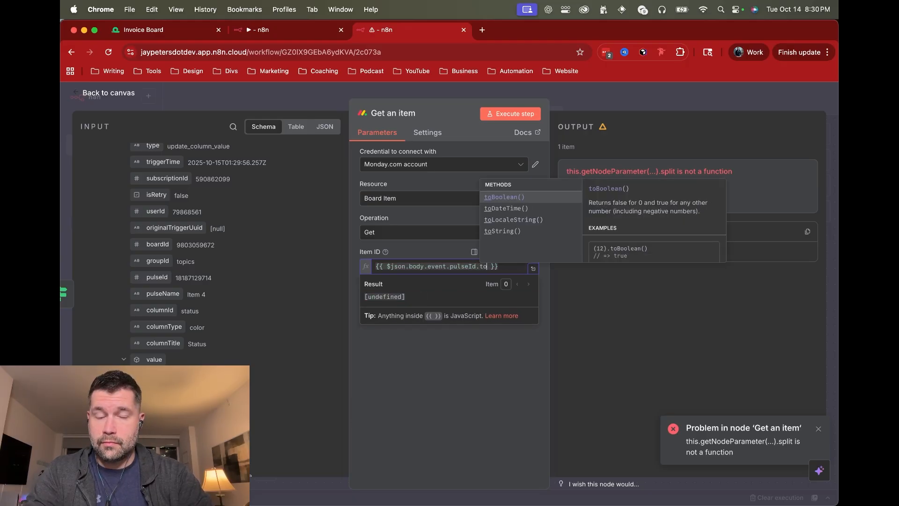
key(Down)
key(Down)
key(Down)
key(Return)
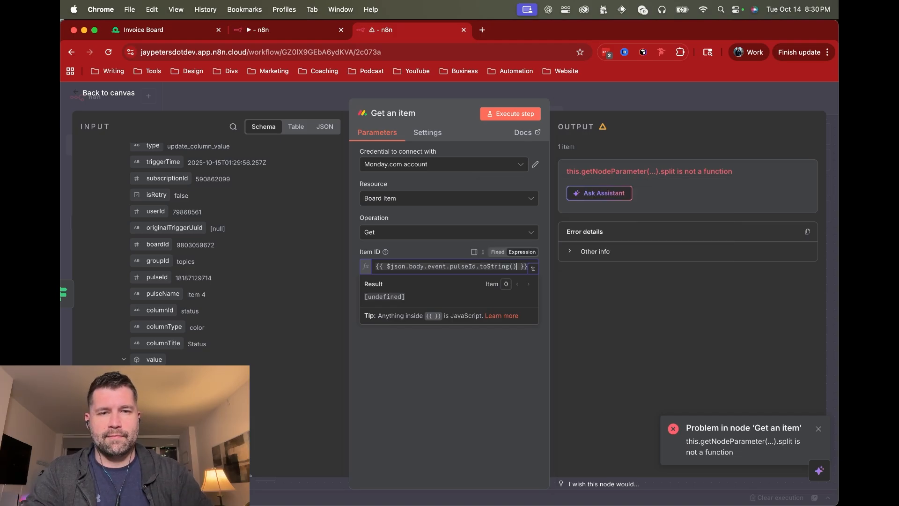
click(502, 116)
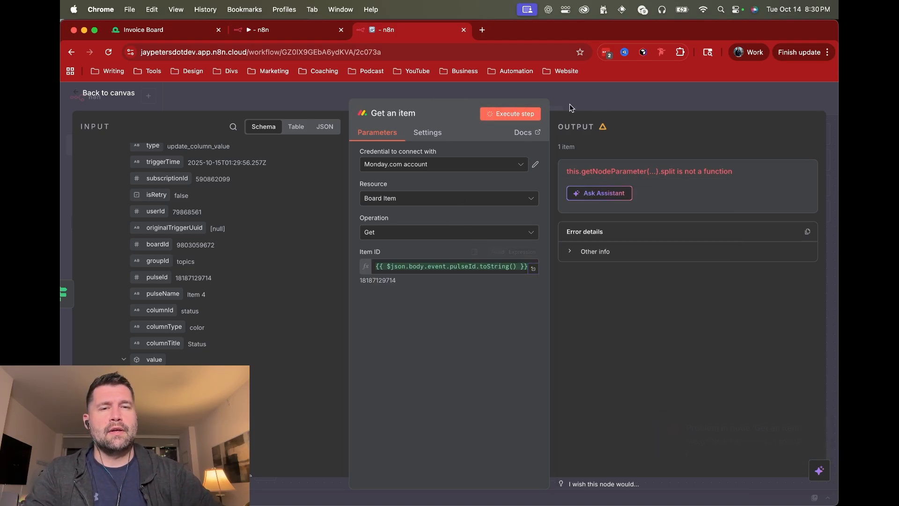
click(614, 100)
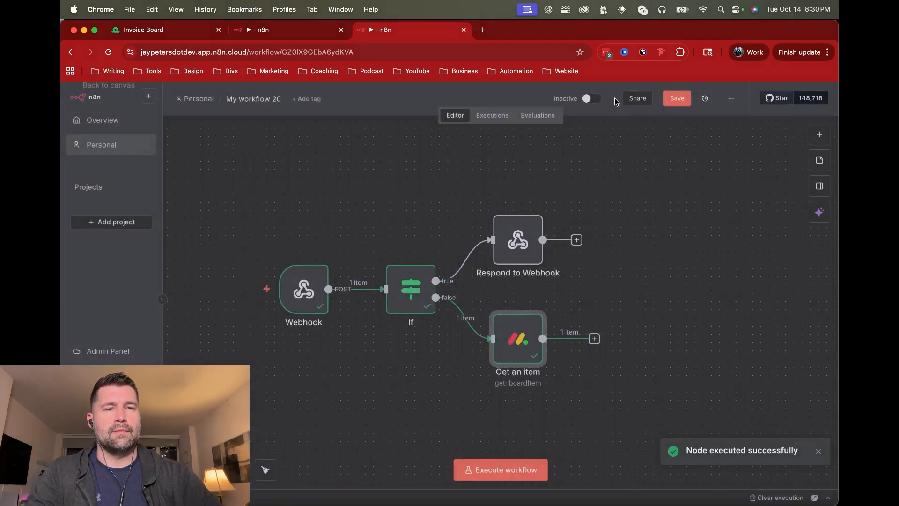
Review Item 4's row on the Invoice Board and return to the n8n workflow.
scroll(485, 260, right, 5)
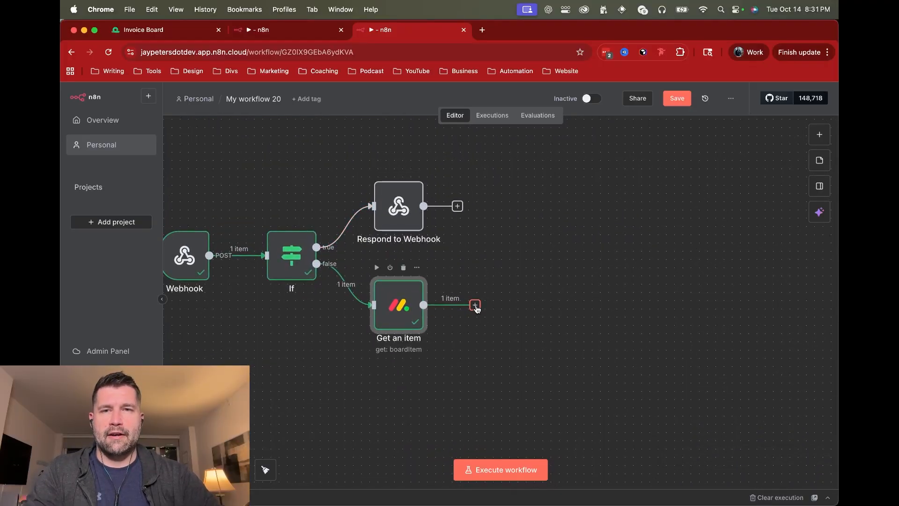
click(197, 30)
click(738, 293)
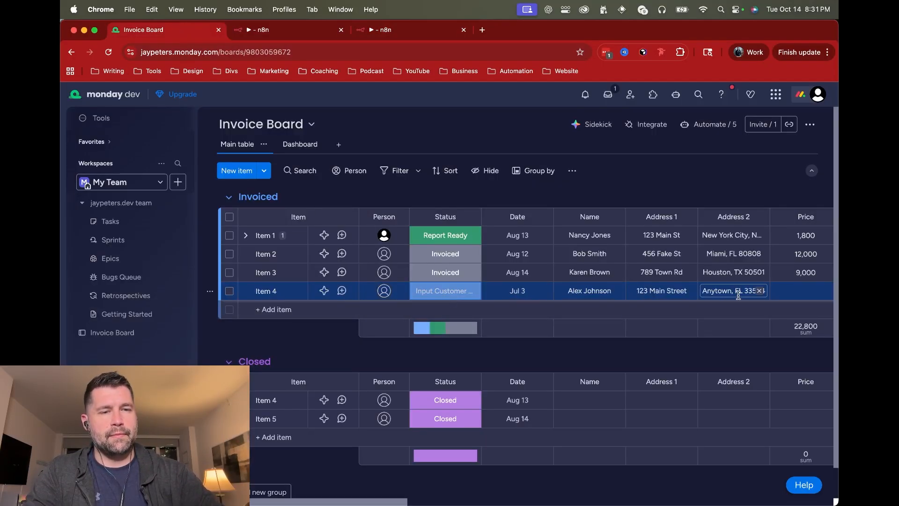
click(398, 31)
Add an Edit Fields (Set) node after the Get an item node.
click(475, 305)
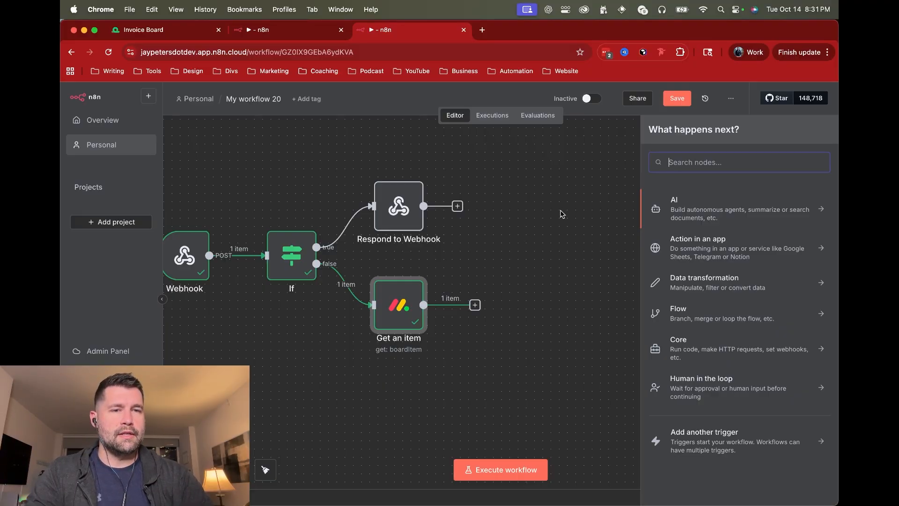
text(set)
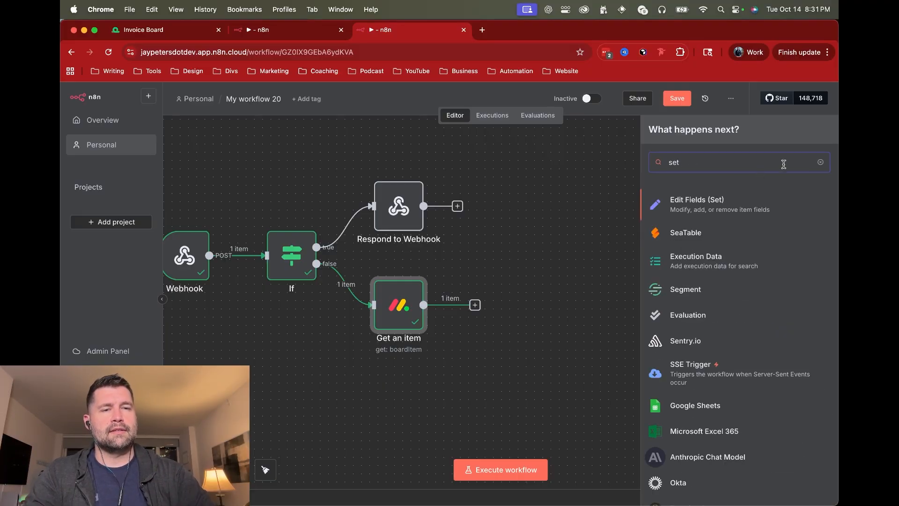
click(696, 204)
Set the Edit Fields node to JSON mode and clear the sample JSON content.
click(409, 168)
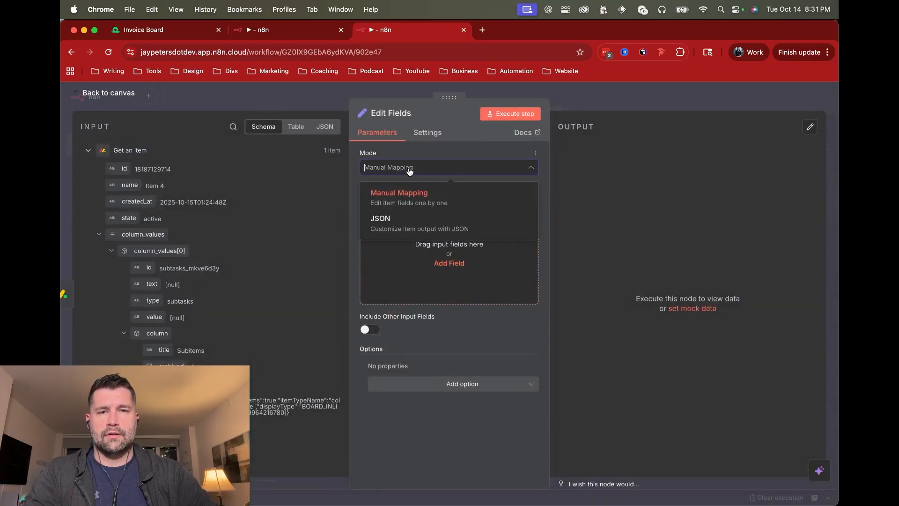
click(399, 223)
drag(398, 232, 390, 203)
key(BackSpace)
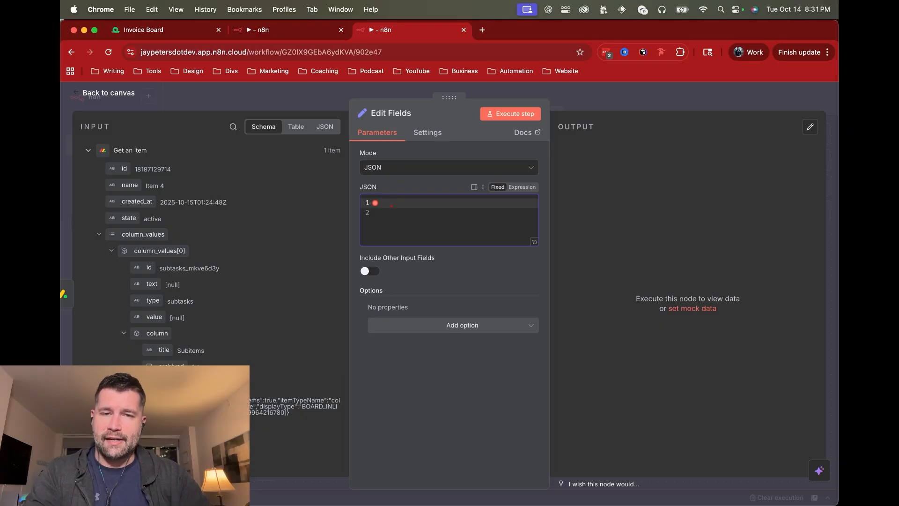
Map the Customer File column's value, column_values[22].value, from the Get an item input as the only content of the JSON field.
scroll(176, 294, down, 10)
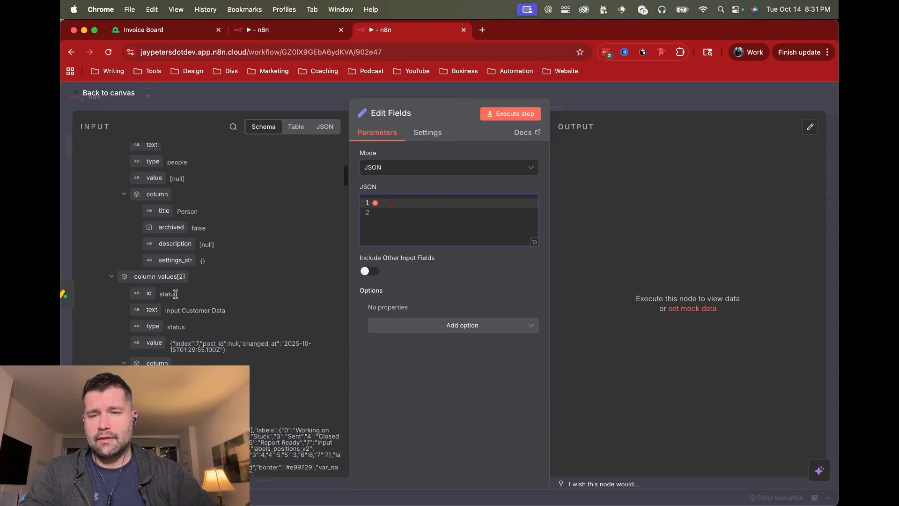
scroll(175, 294, down, 20)
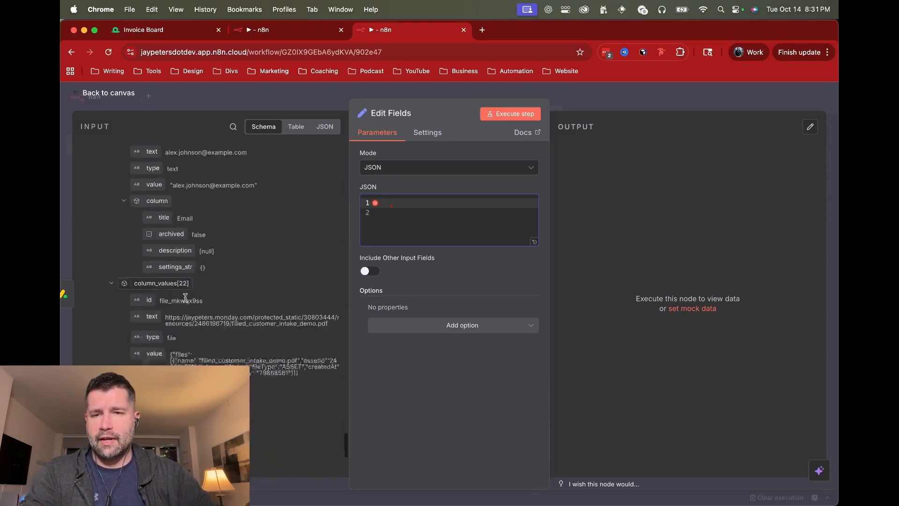
scroll(186, 298, down, 4)
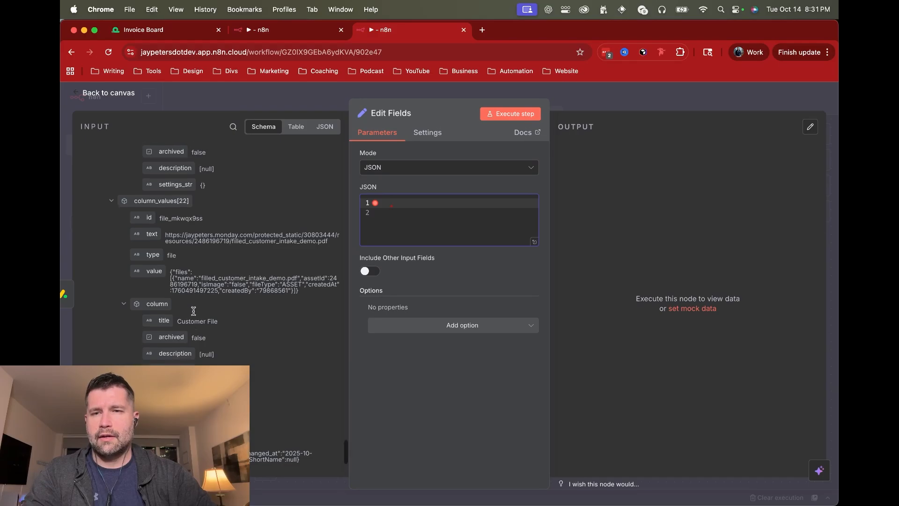
scroll(194, 313, down, 1)
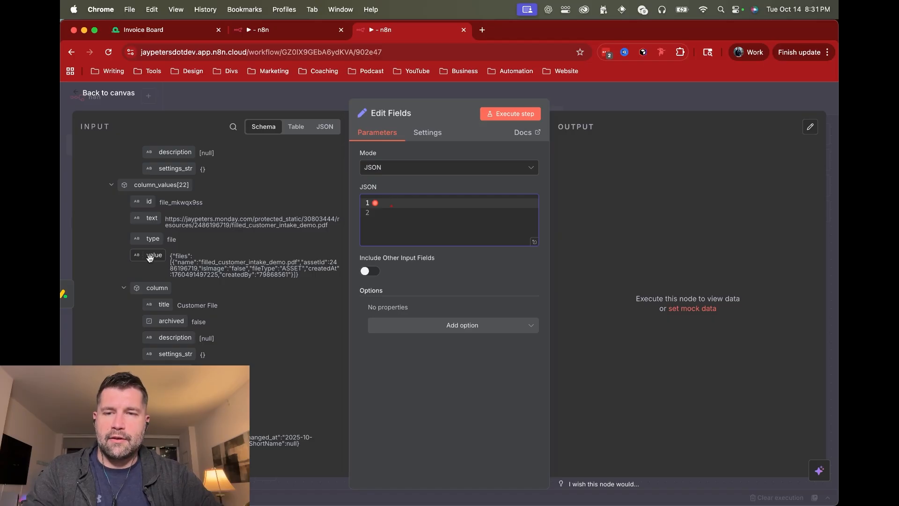
drag(150, 257, 400, 203)
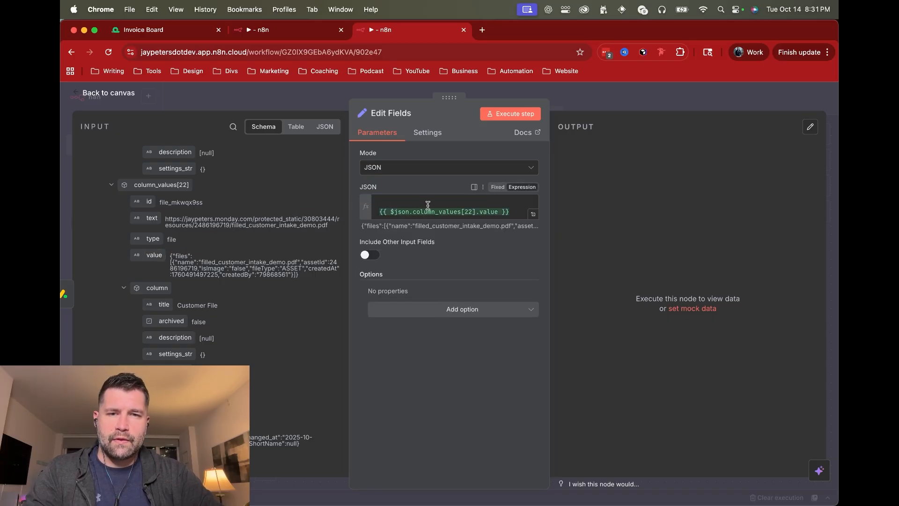
click(383, 210)
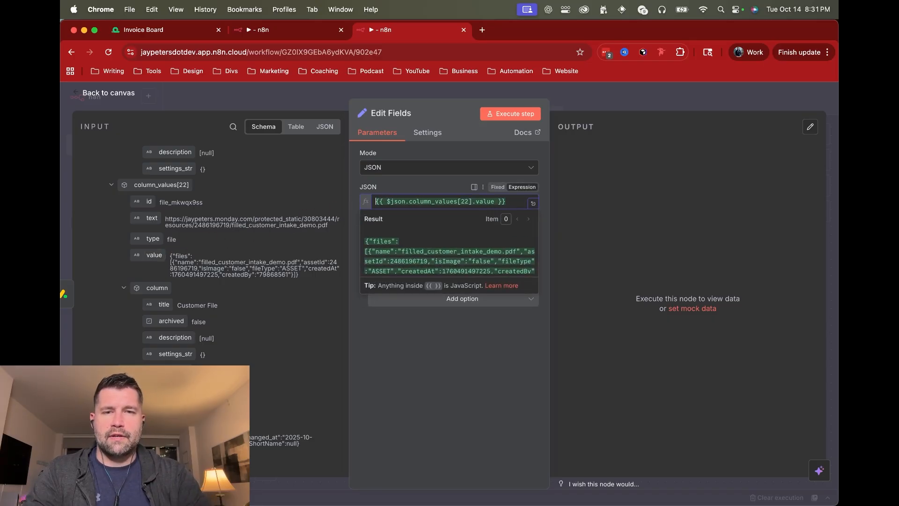
Execute the Edit Fields step, check the assetId field in its output, and return to the canvas.
click(504, 117)
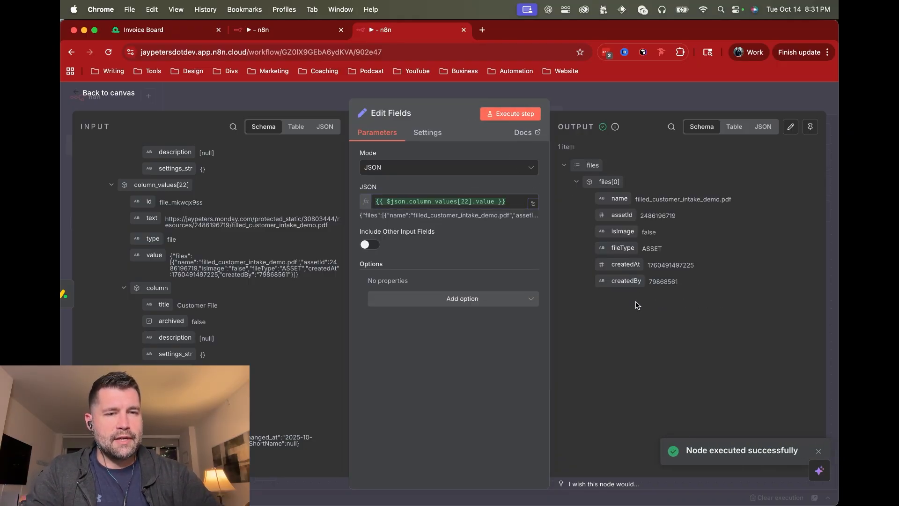
double_click(620, 213)
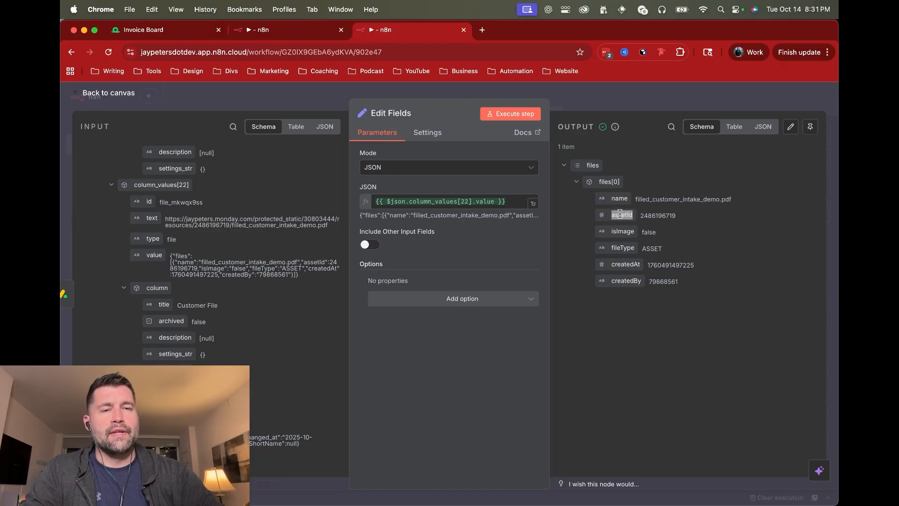
click(642, 97)
Add an HTTP Request node after Edit Fields and set its method to POST.
scroll(502, 204, right, 5)
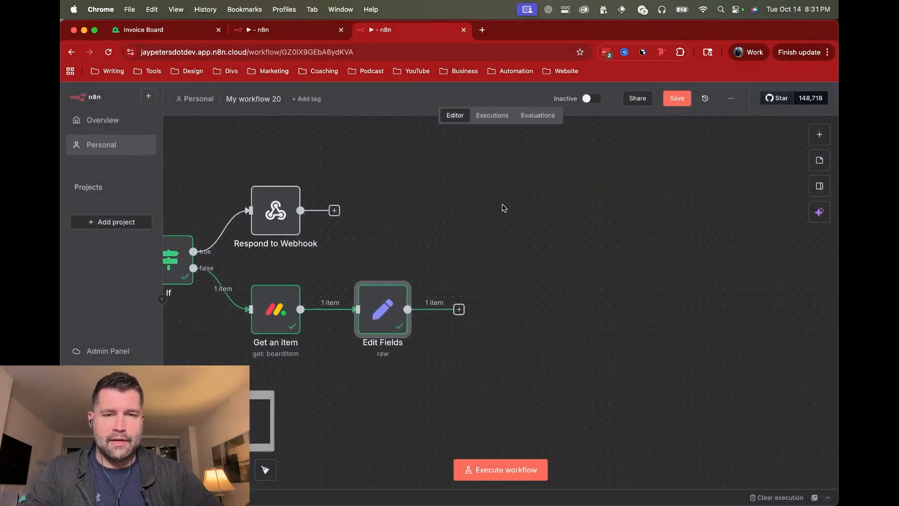
click(459, 309)
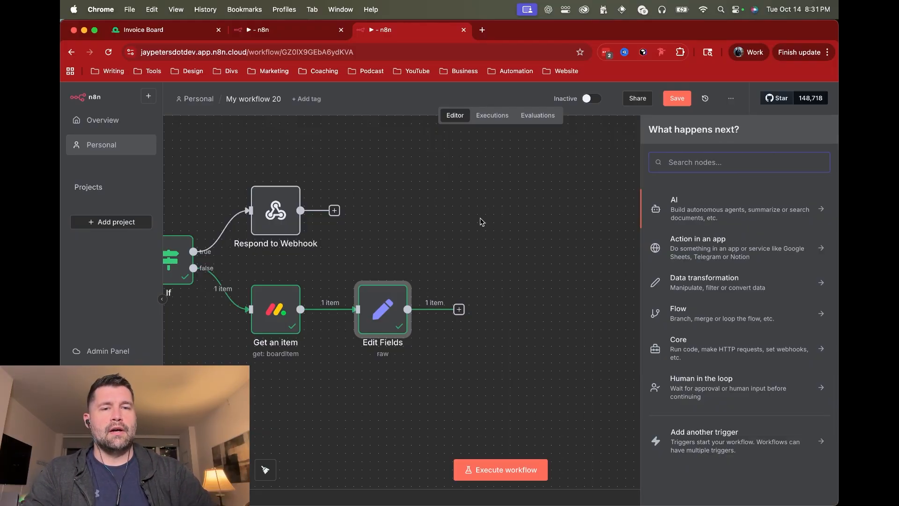
text(http)
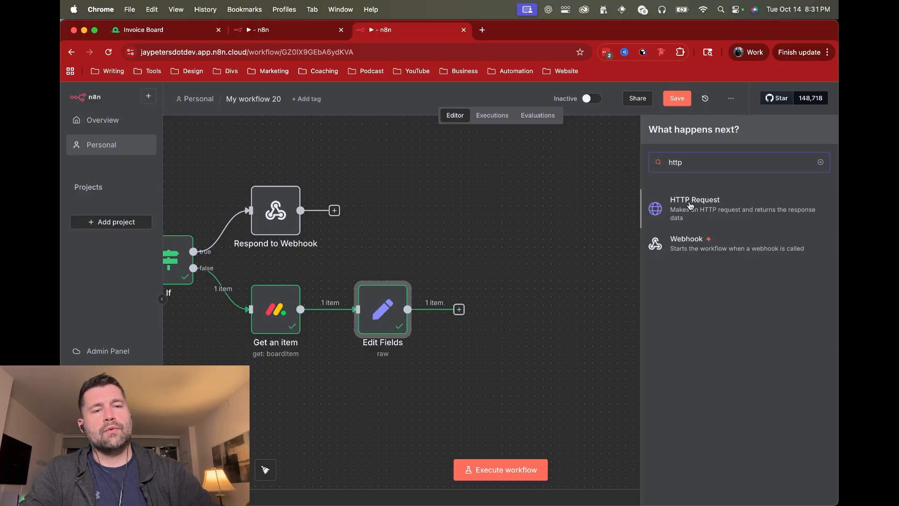
click(690, 206)
click(429, 185)
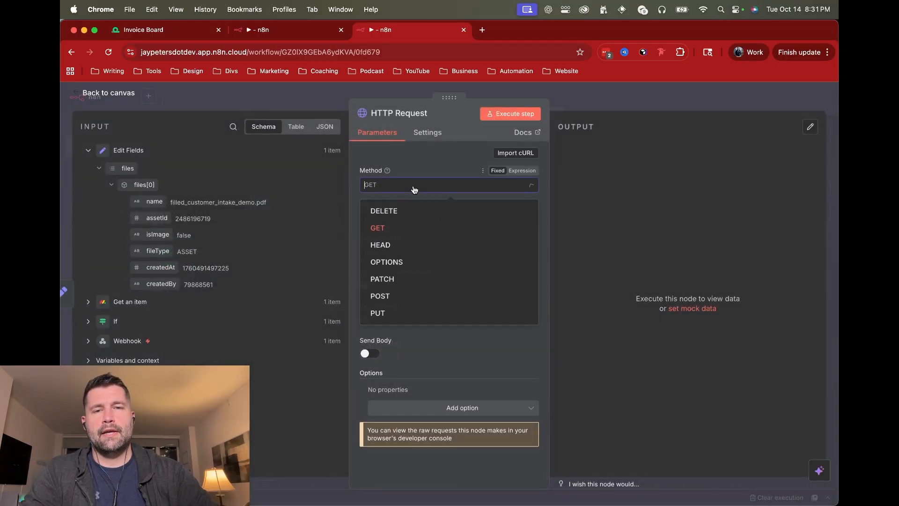
click(398, 299)
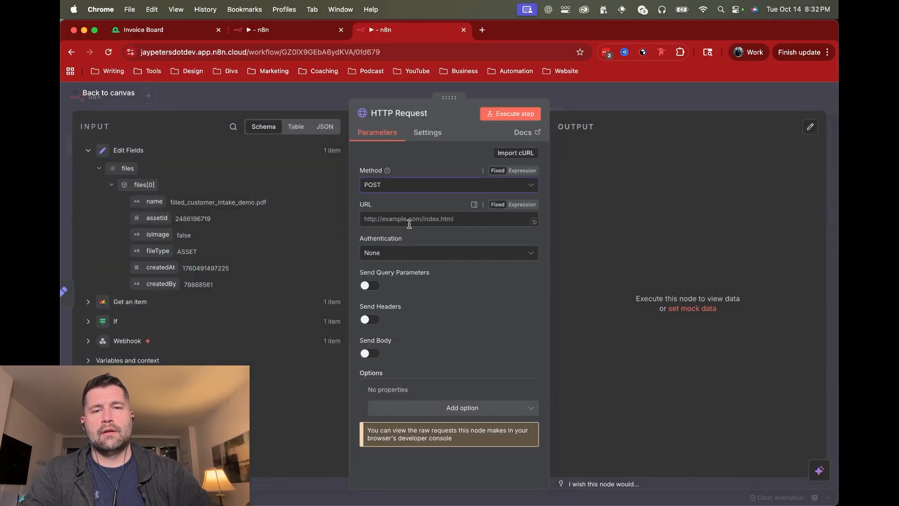
click(299, 29)
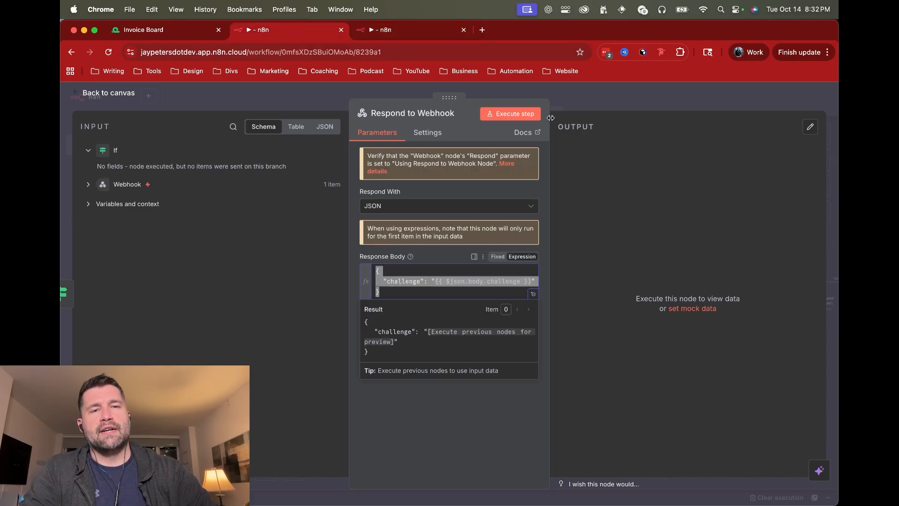
click(594, 96)
scroll(465, 211, down, 1)
scroll(464, 212, right, 1)
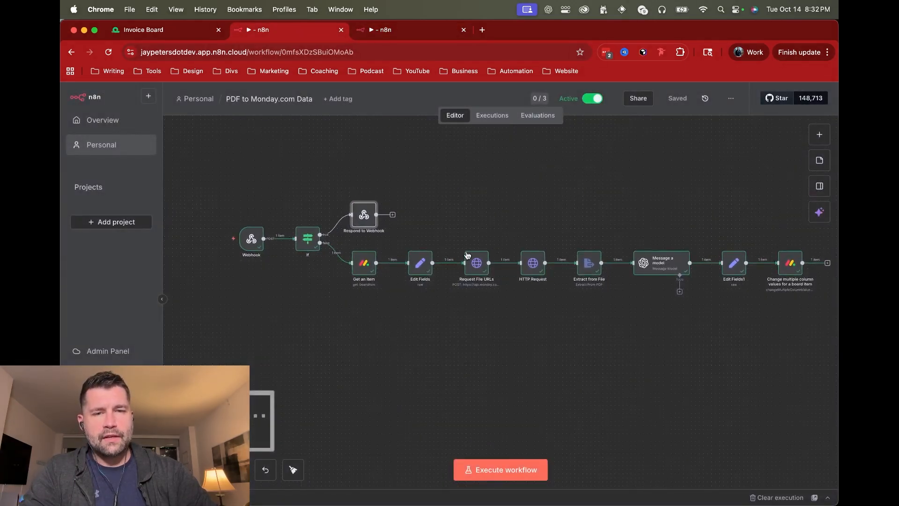
double_click(477, 264)
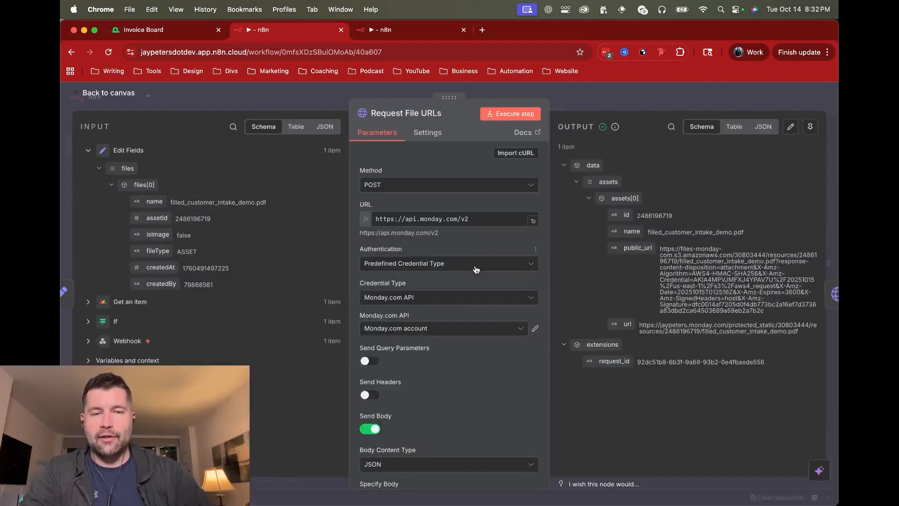
click(477, 219)
drag(477, 219, 370, 219)
key(super+c)
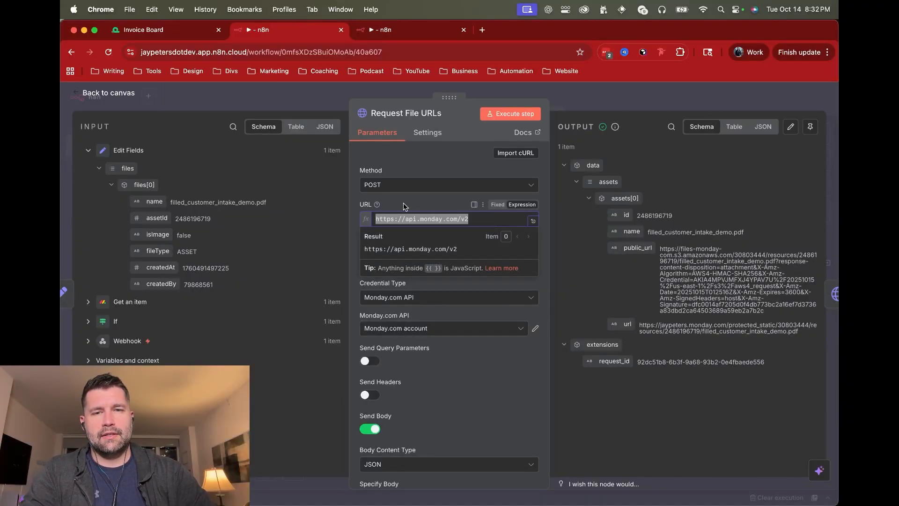
click(397, 32)
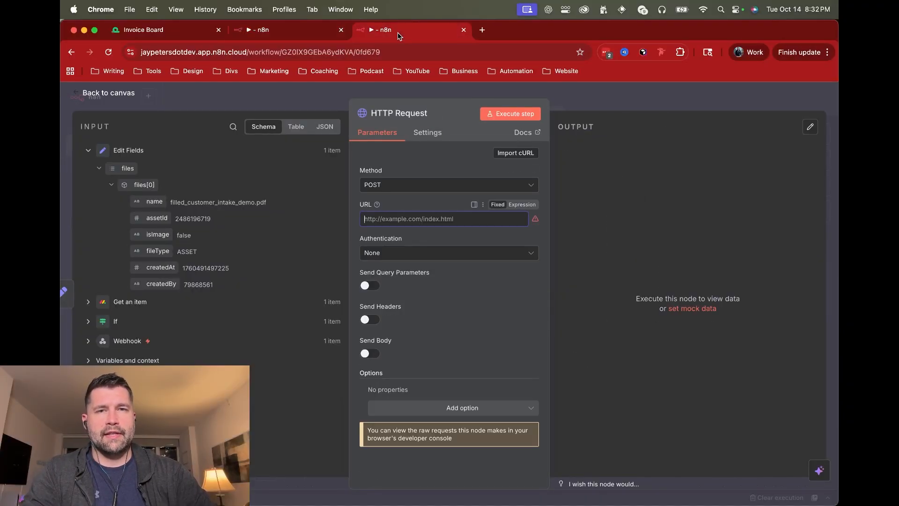
click(406, 220)
key(super+v)
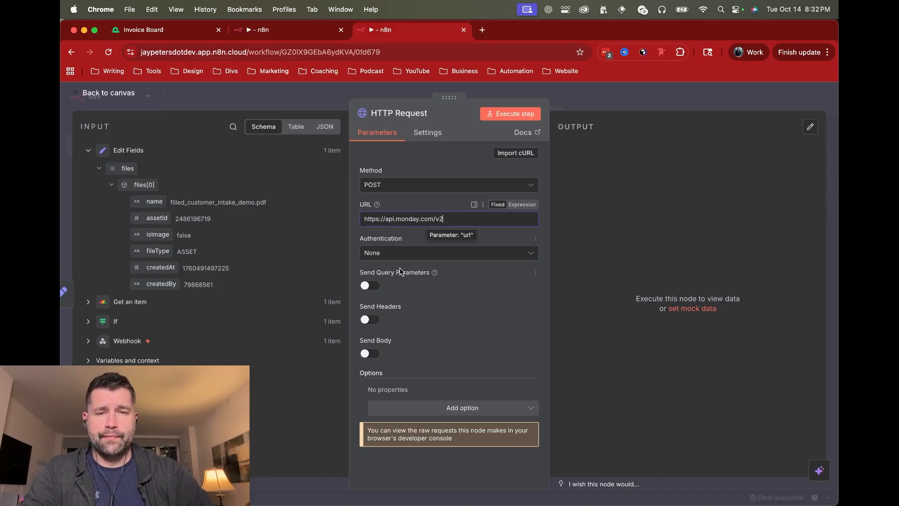
Set the HTTP Request authentication to Predefined Credential Type with the Monday.com API credential type.
click(409, 257)
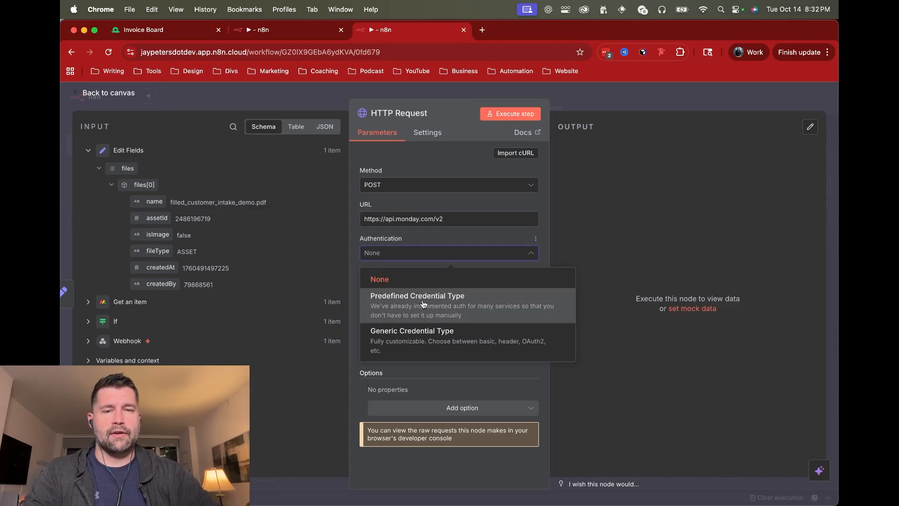
click(407, 304)
click(407, 289)
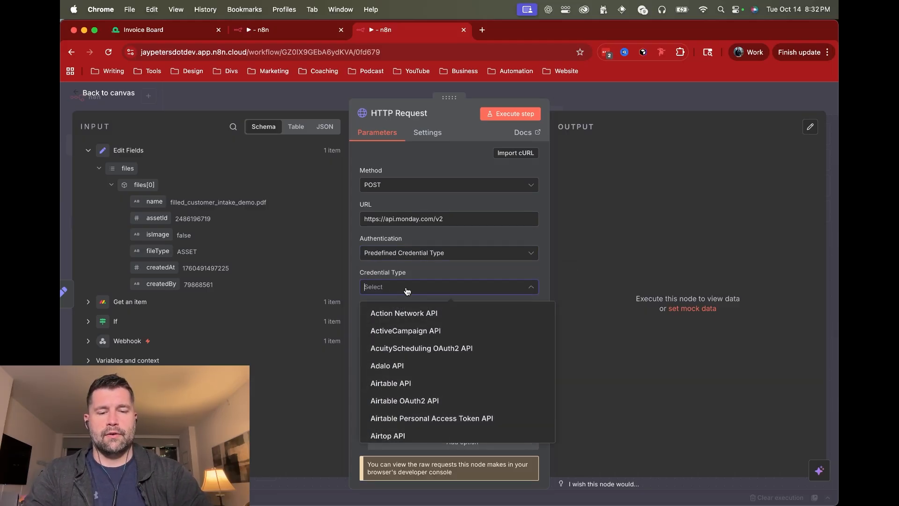
text(Monday)
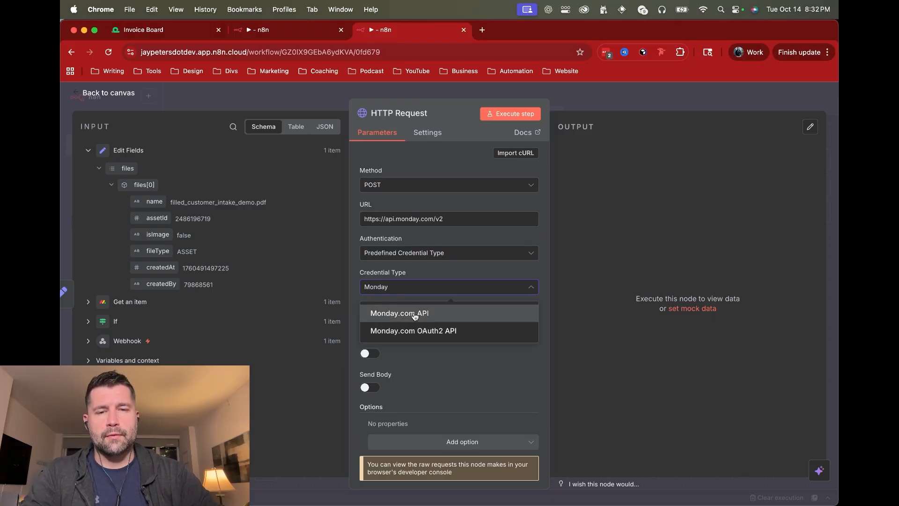
click(414, 317)
Enable sending a body in the HTTP Request node and specify the body using JSON.
scroll(414, 344, down, 2)
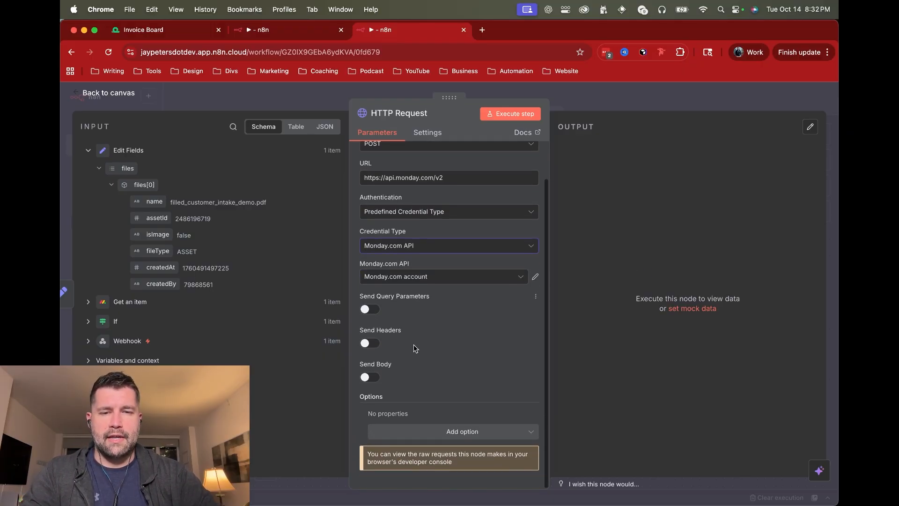
click(366, 379)
scroll(424, 349, down, 4)
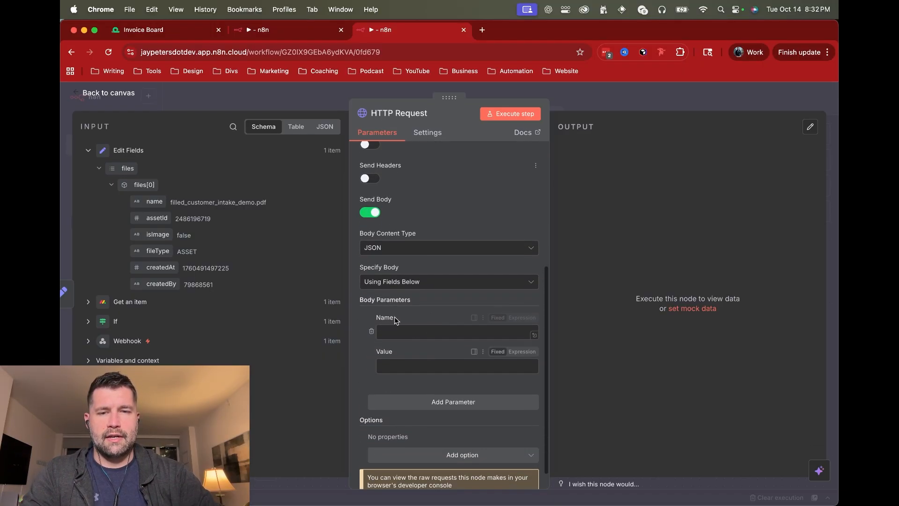
click(411, 282)
click(395, 317)
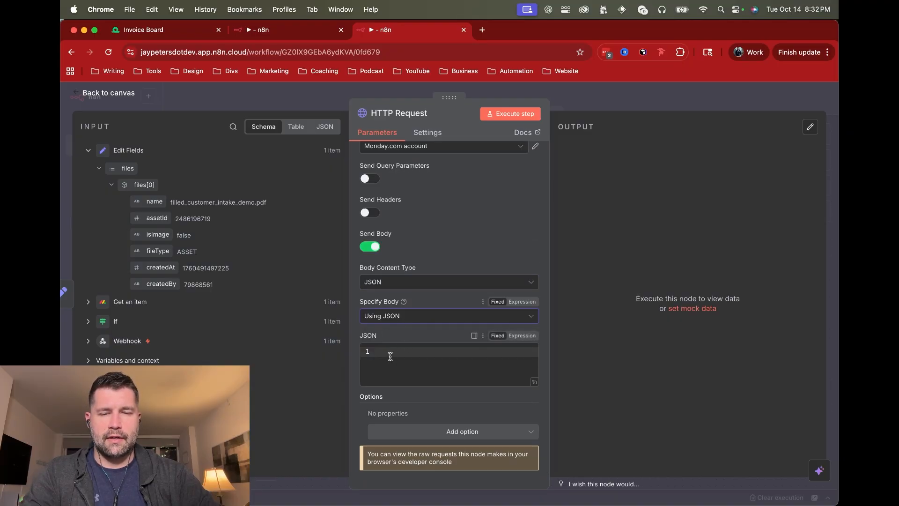
Copy the assets query JSON body from the finished workflow's Request File URLs node into the new HTTP Request node's JSON body.
click(390, 355)
click(288, 30)
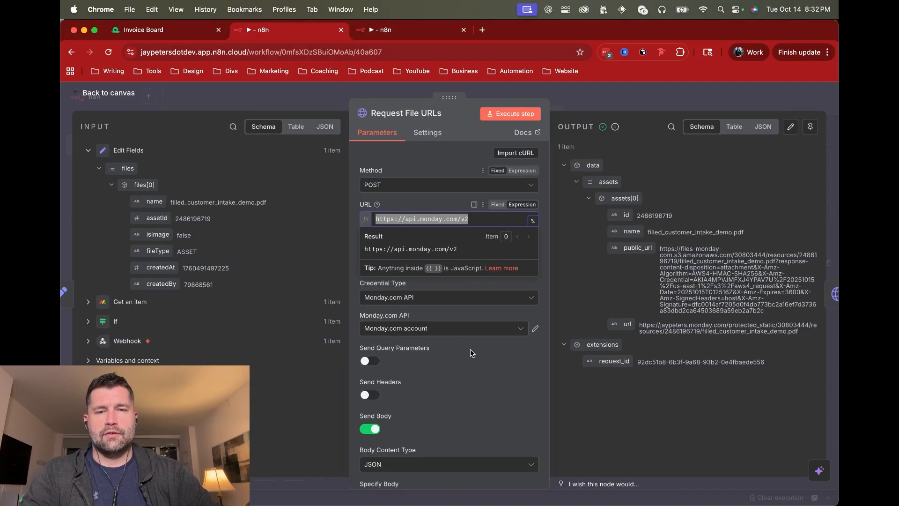
scroll(432, 310, down, 3)
scroll(432, 310, down, 2)
drag(403, 368, 370, 350)
key(super+c)
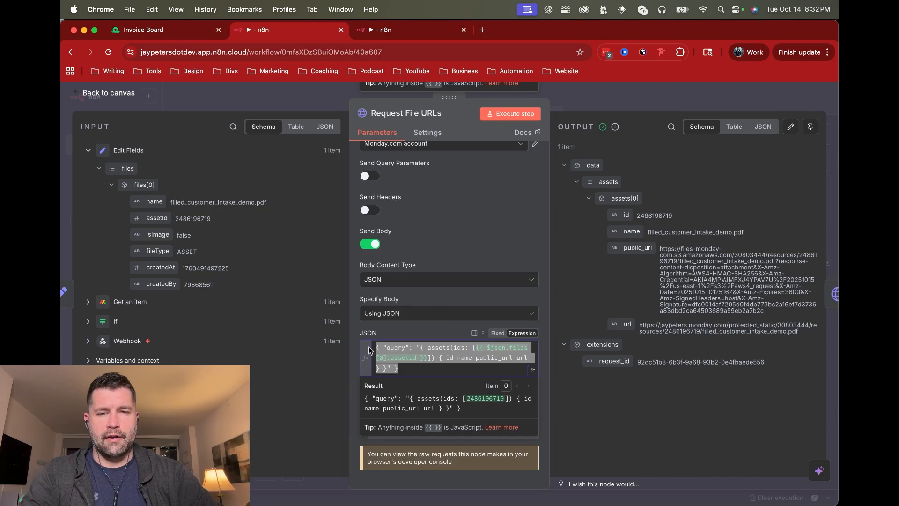
click(403, 33)
click(410, 359)
key(super+v)
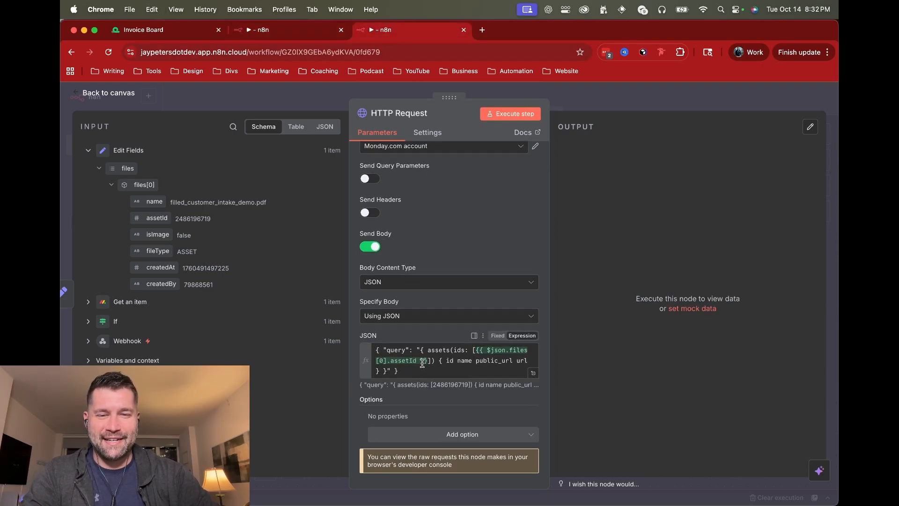
Remove the files[0].assetId expression from the ids brackets in the JSON query.
click(397, 350)
double_click(457, 349)
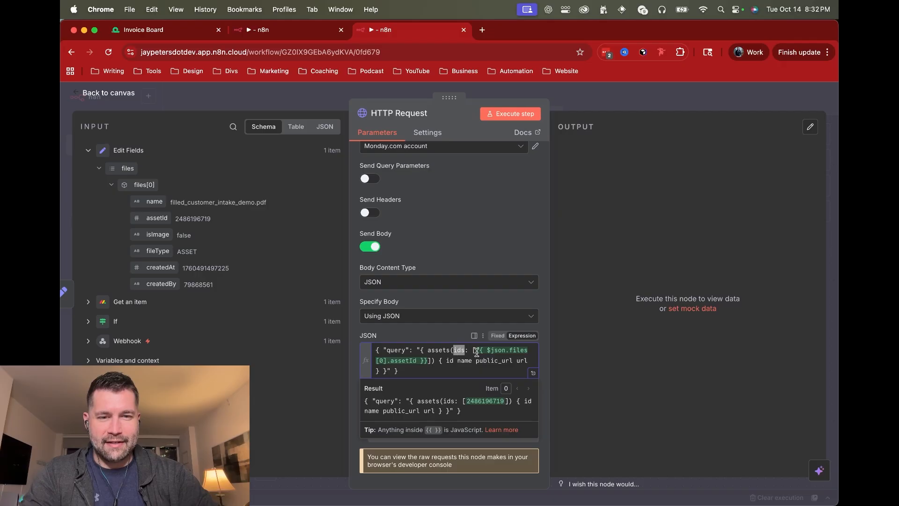
click(476, 352)
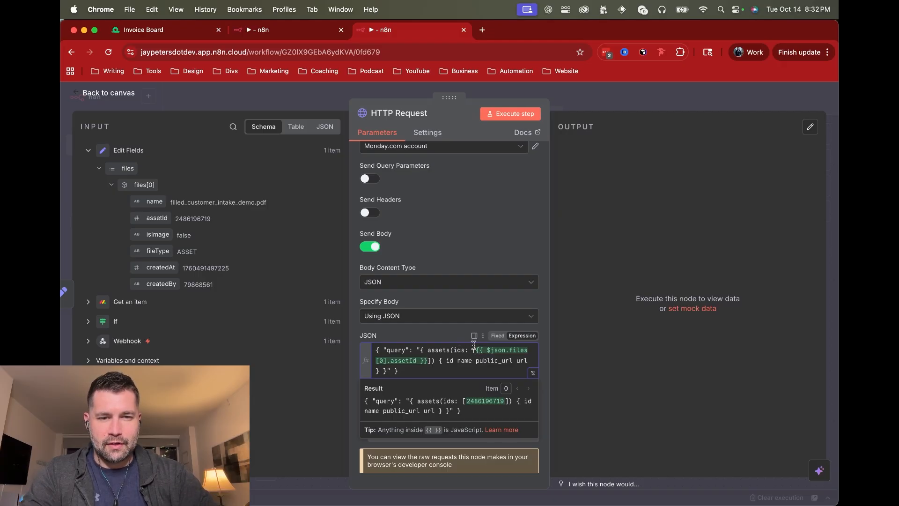
shift+click(428, 365)
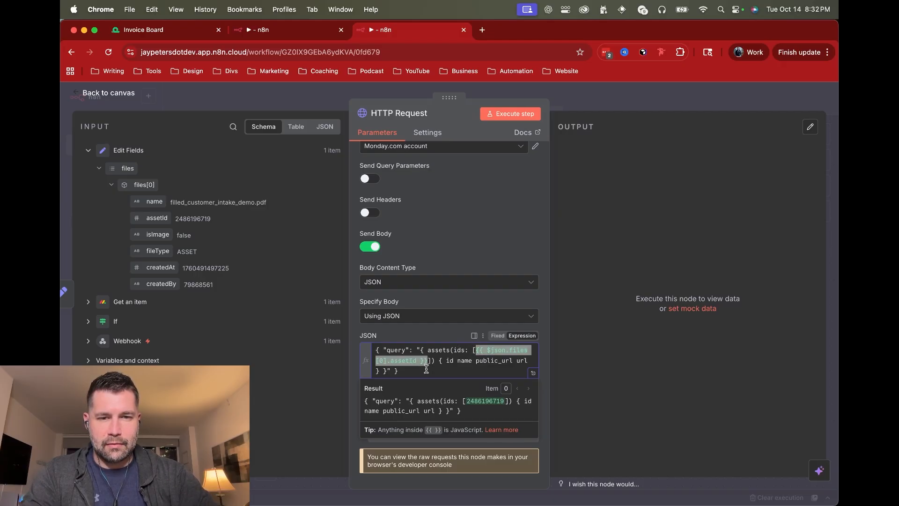
key(BackSpace)
drag(450, 369, 368, 363)
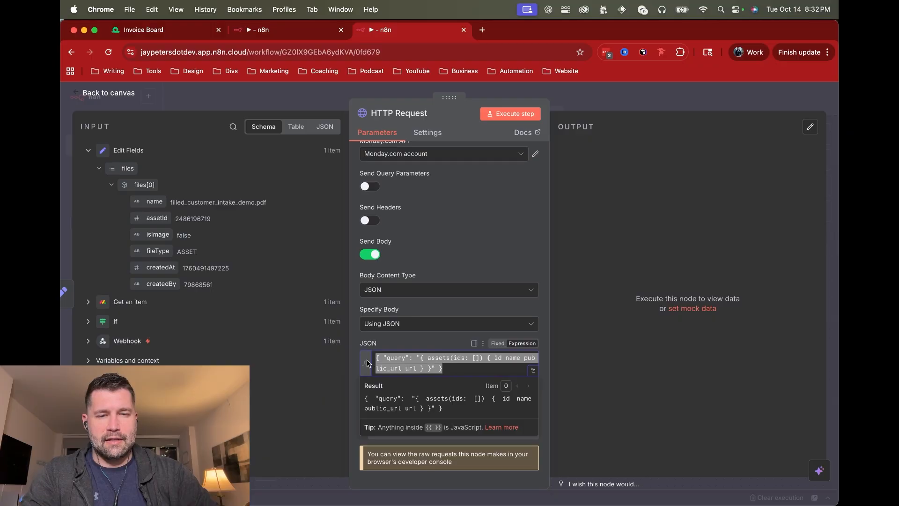
click(459, 361)
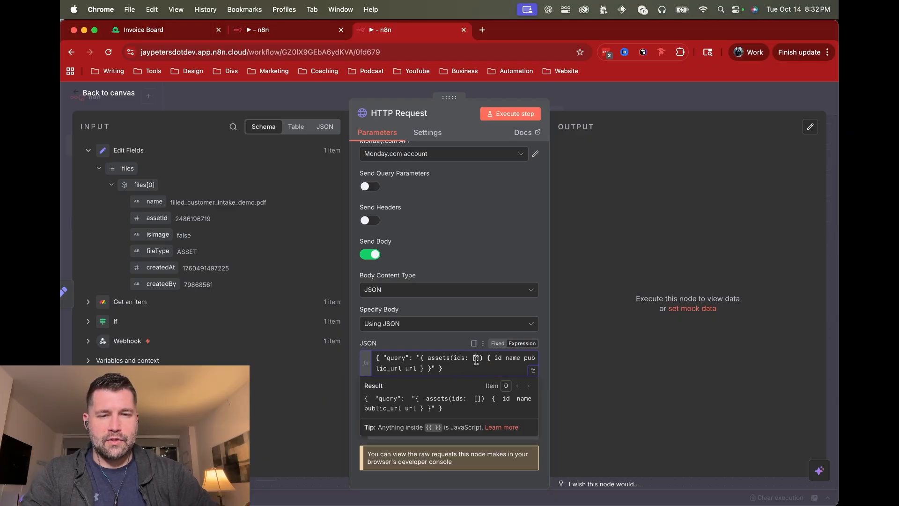
Map the assetId from Edit Fields into the ids brackets of the JSON query and execute the HTTP Request node.
click(476, 358)
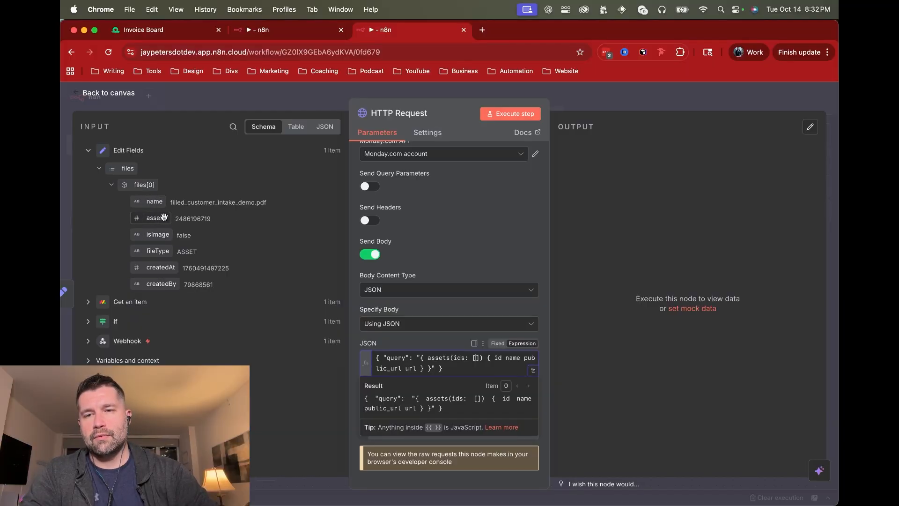
drag(161, 219, 477, 359)
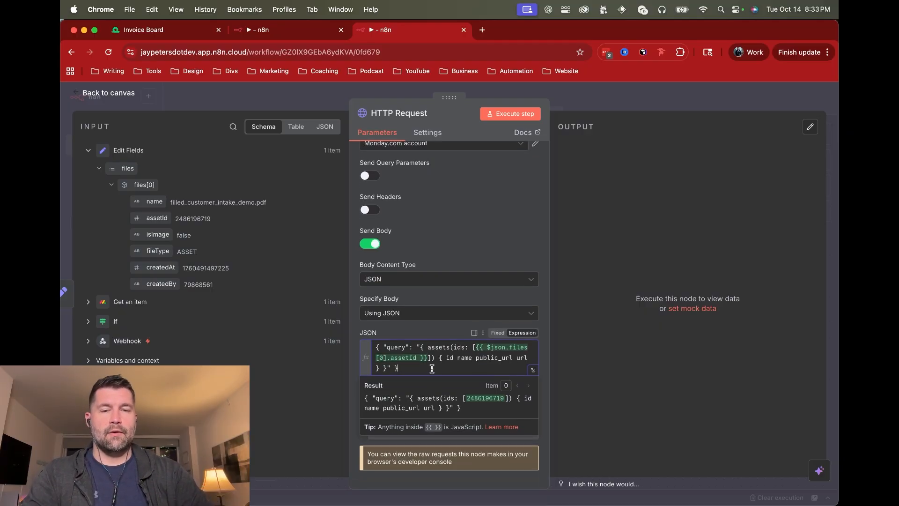
click(508, 121)
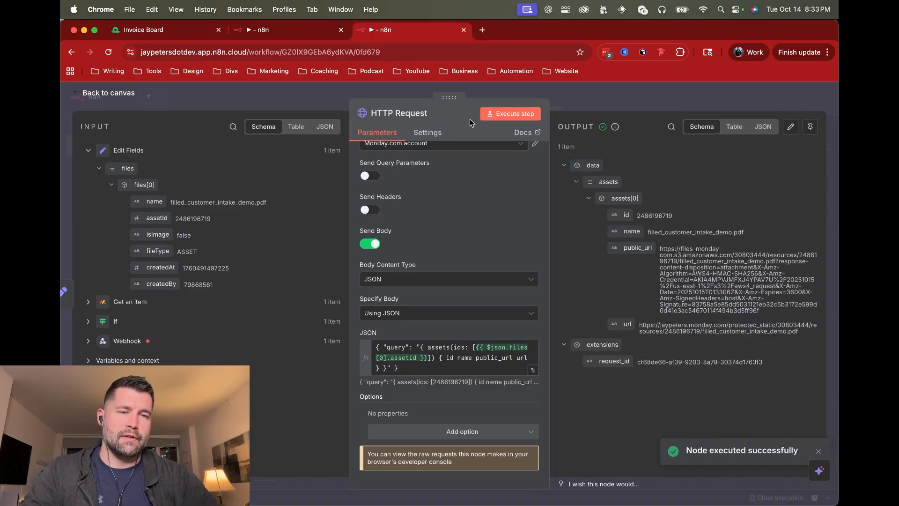
Examine the public_url and url values in the HTTP Request output, and return to the canvas.
double_click(640, 249)
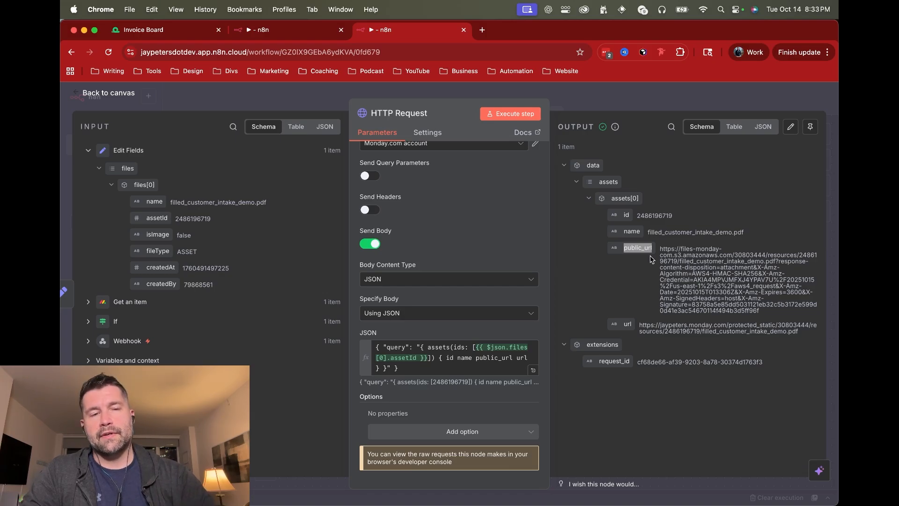
click(629, 321)
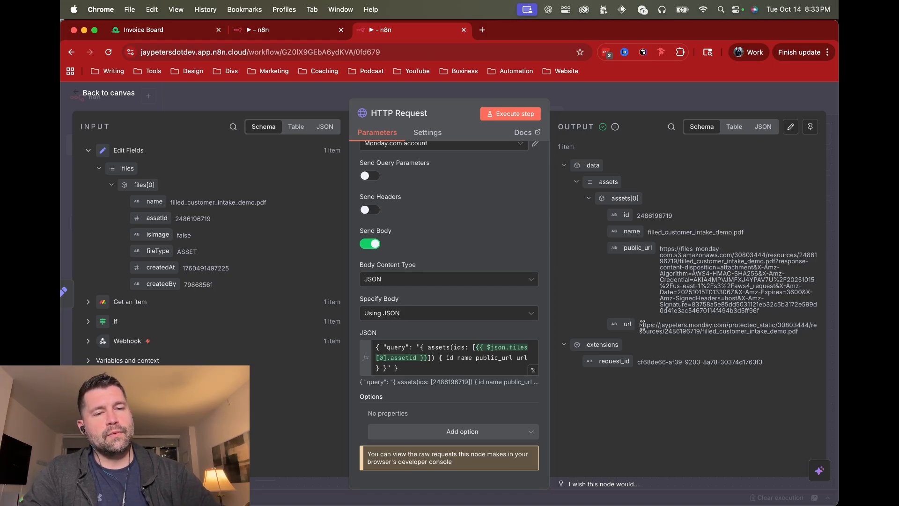
drag(642, 325, 780, 331)
click(780, 331)
triple_click(770, 324)
click(751, 330)
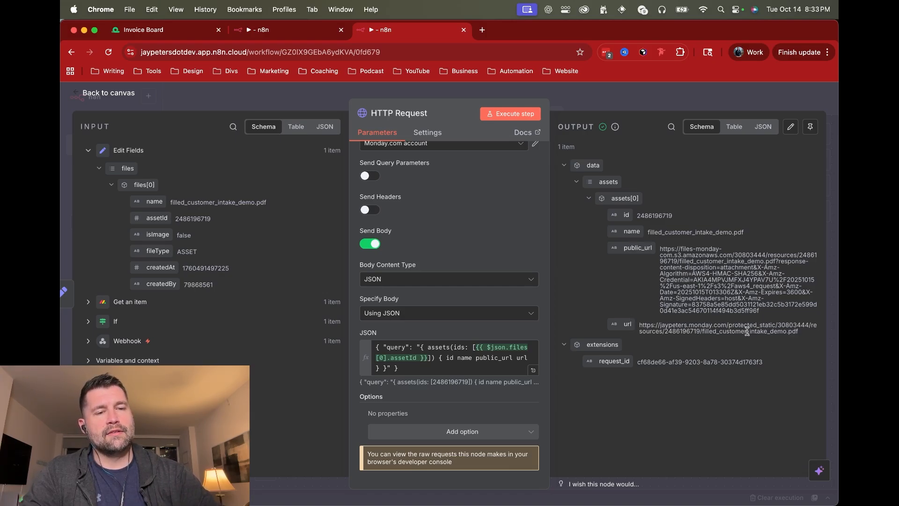
double_click(637, 247)
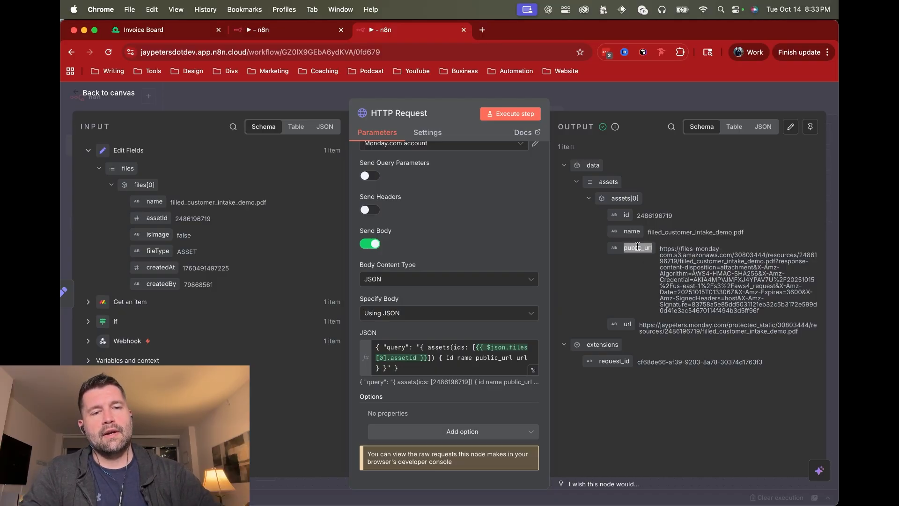
click(629, 101)
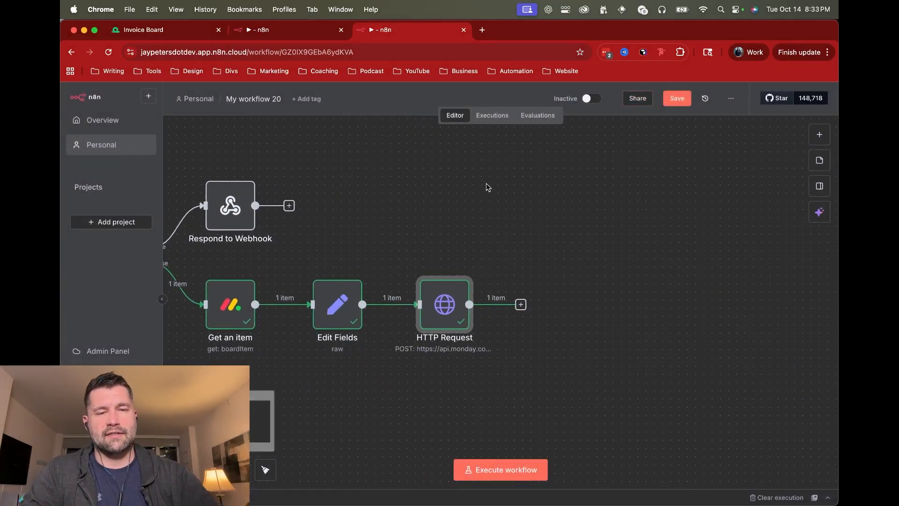
Add a second HTTP Request node after the first and map its URL to data.assets[0].public_url.
scroll(486, 184, right, 5)
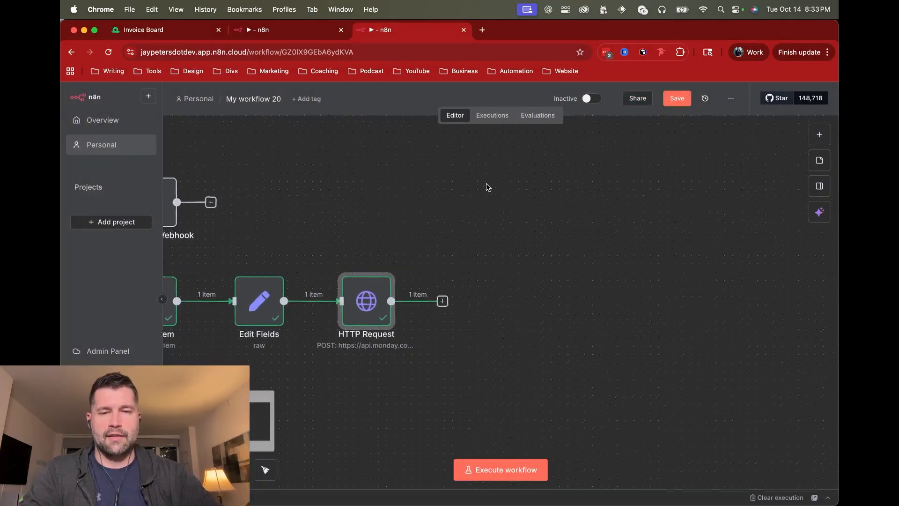
click(438, 307)
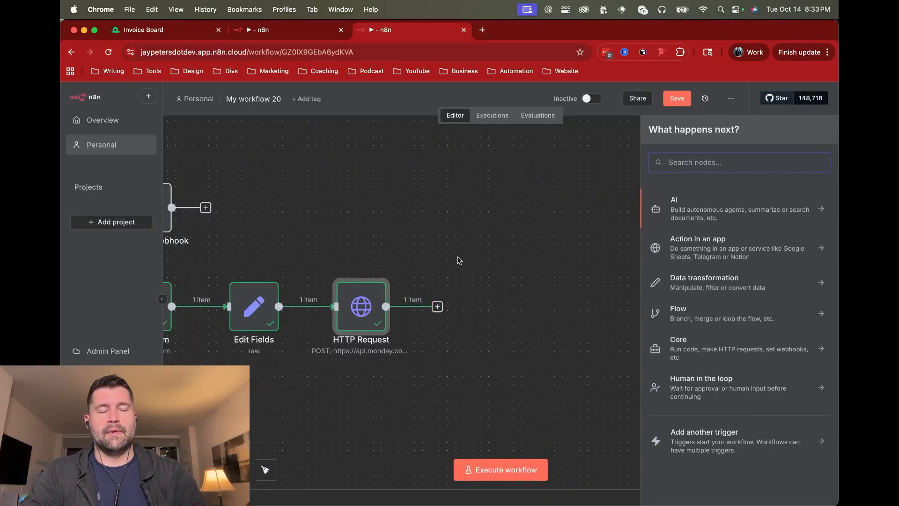
text(http)
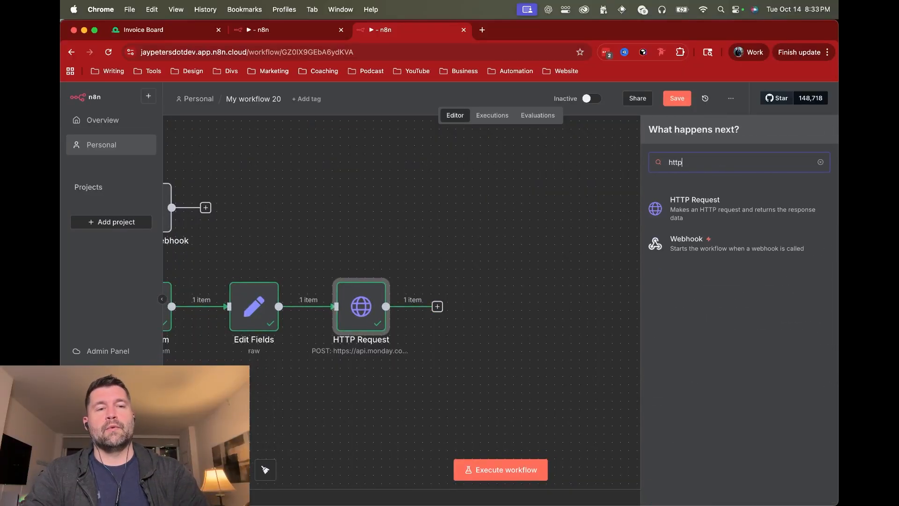
click(686, 211)
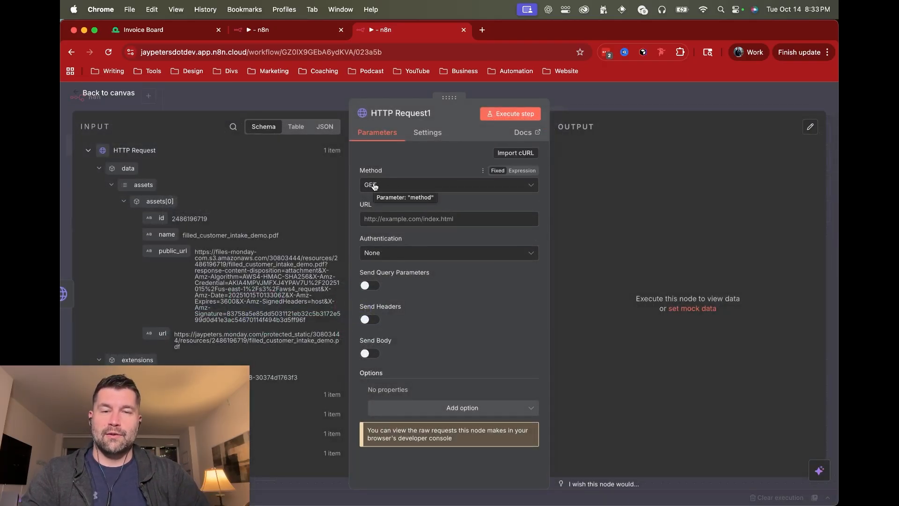
drag(172, 254, 410, 217)
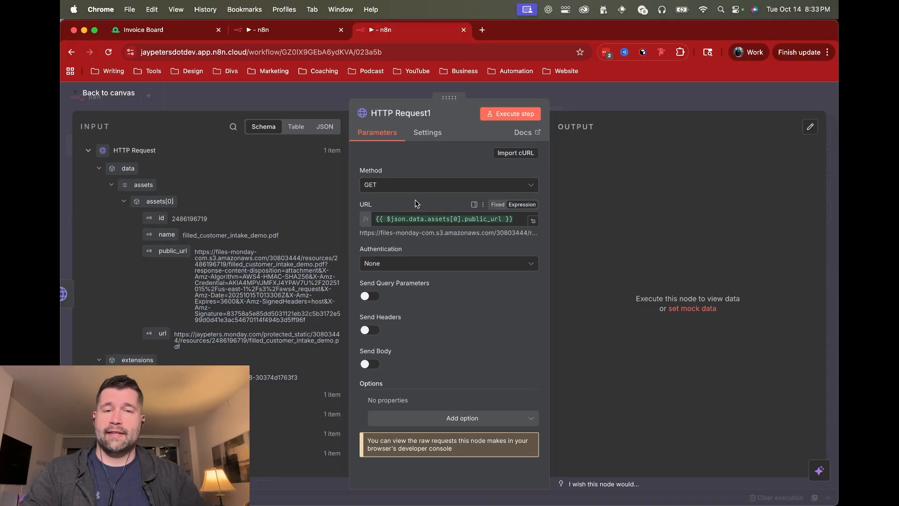
Add the Response option with File as the response format to the second HTTP Request node, and execute it.
click(456, 420)
click(426, 348)
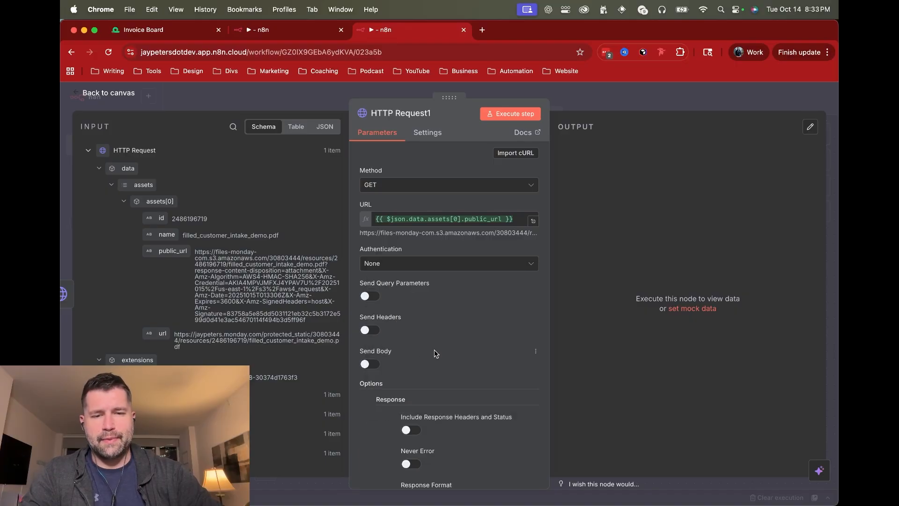
scroll(434, 349, down, 2)
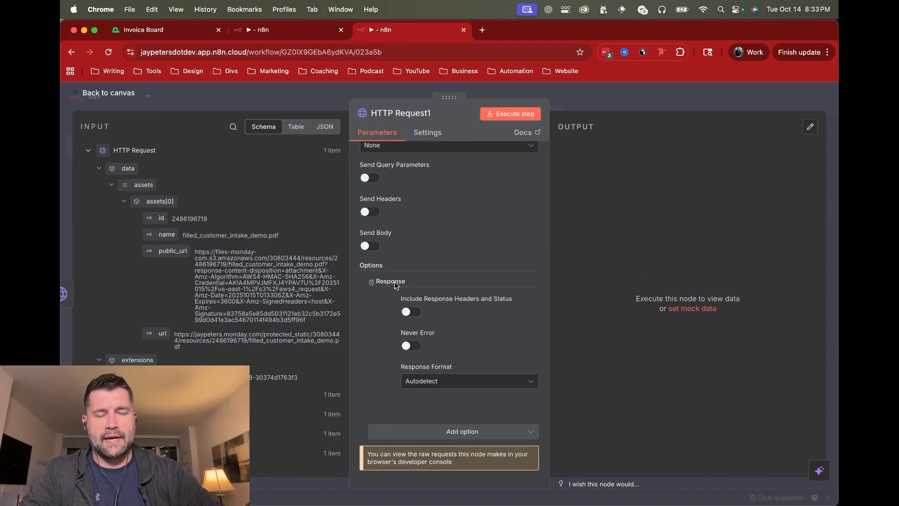
click(415, 383)
click(434, 431)
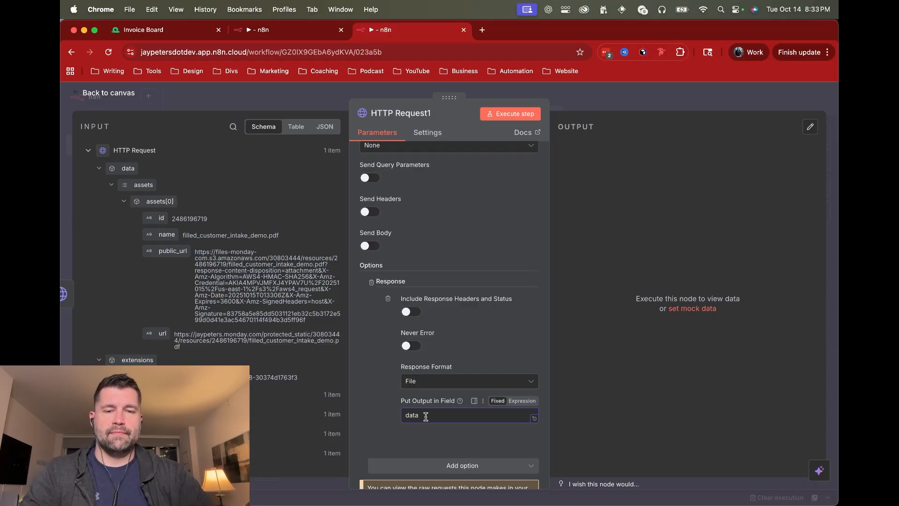
double_click(409, 415)
click(425, 416)
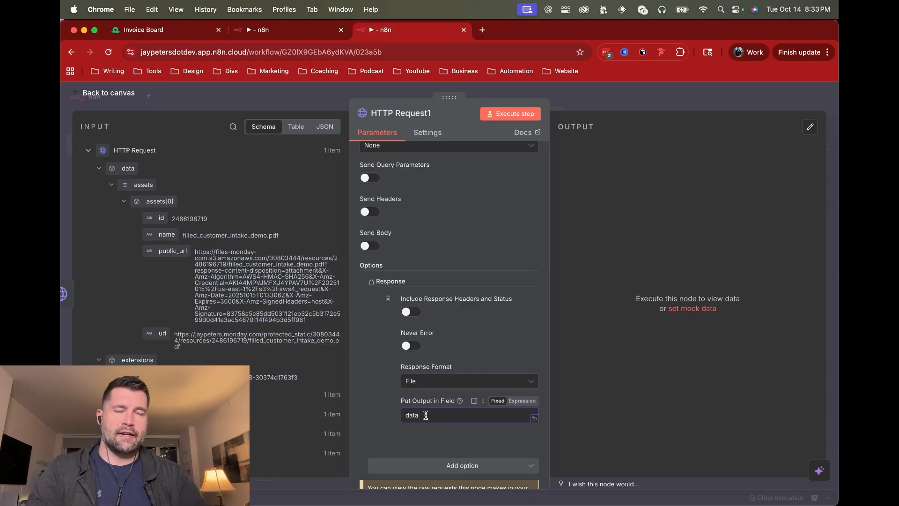
click(503, 117)
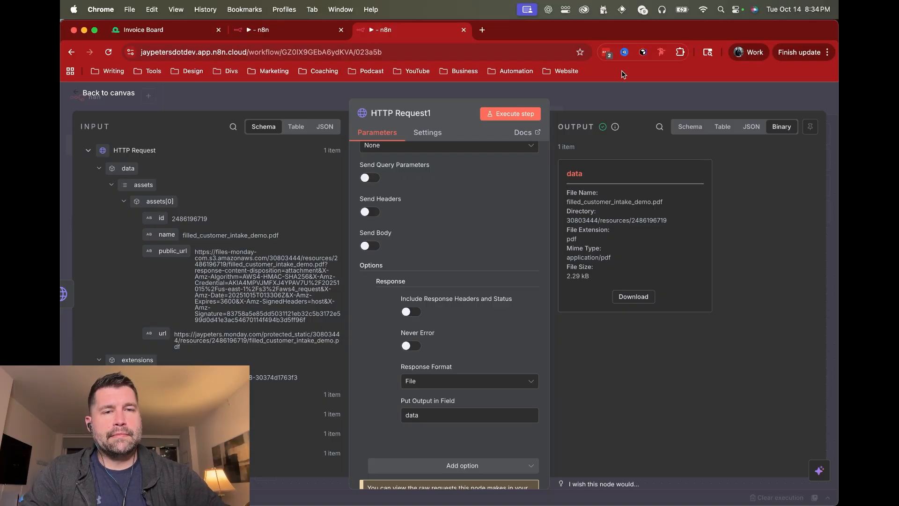
click(620, 95)
Add an Extract from File node with the Extract From PDF operation after the second HTTP Request node.
scroll(410, 232, right, 3)
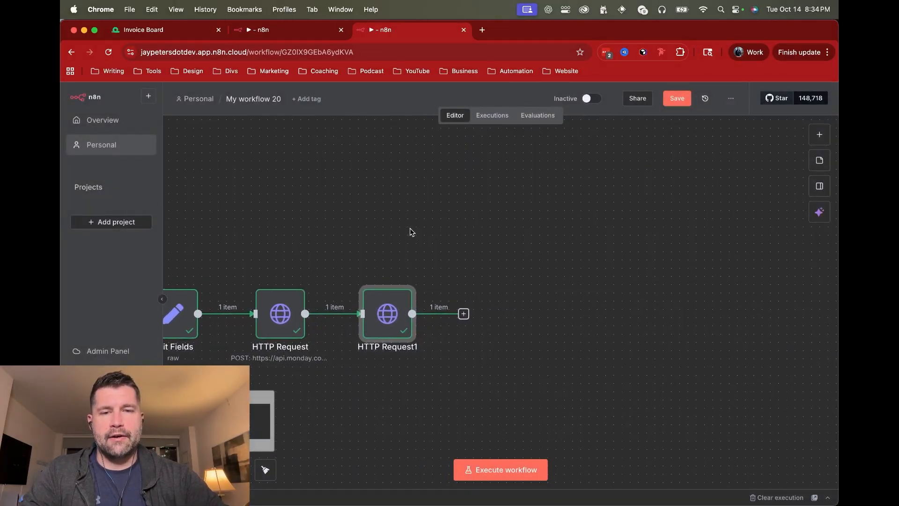
click(457, 307)
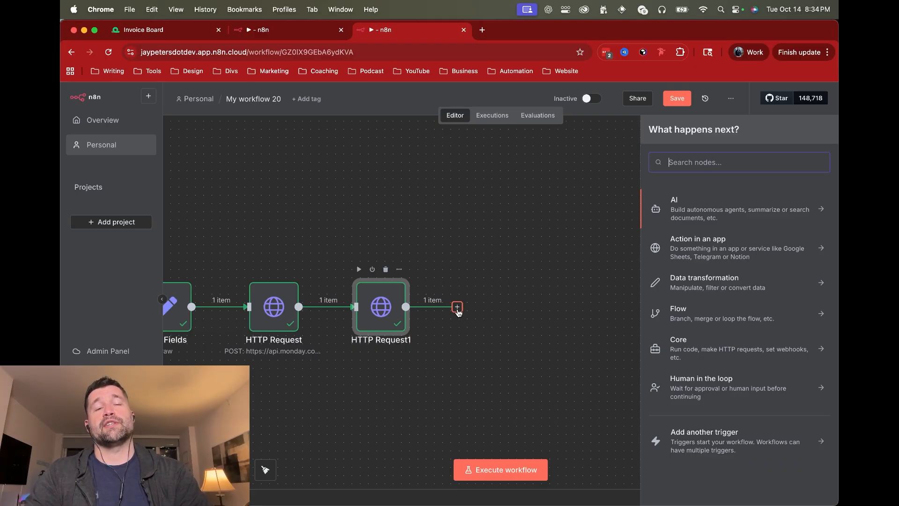
text(extra)
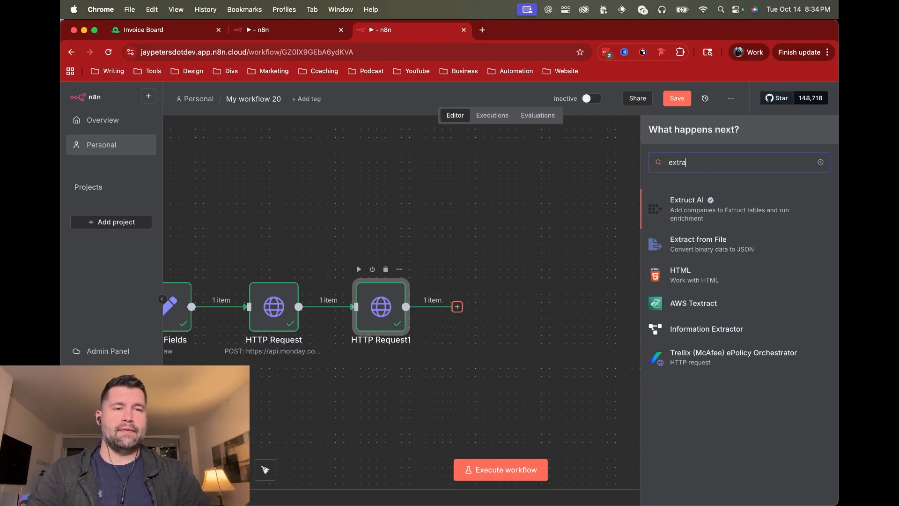
click(698, 245)
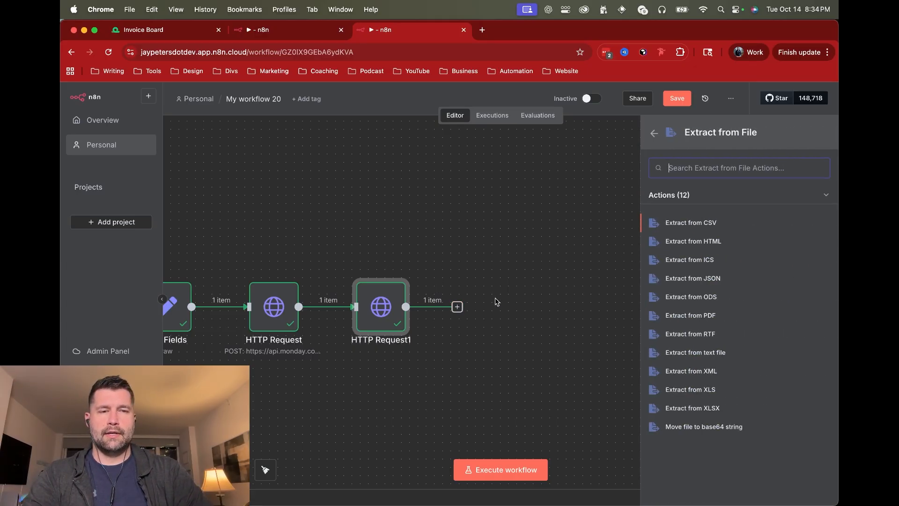
click(688, 316)
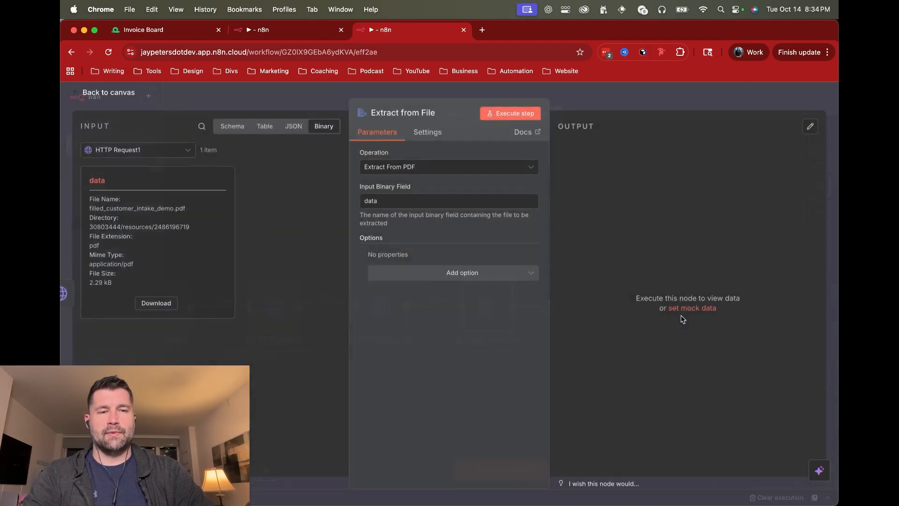
Compare the Input Binary Field with the incoming binary file's name and execute the Extract from File node.
double_click(381, 203)
double_click(97, 180)
click(150, 184)
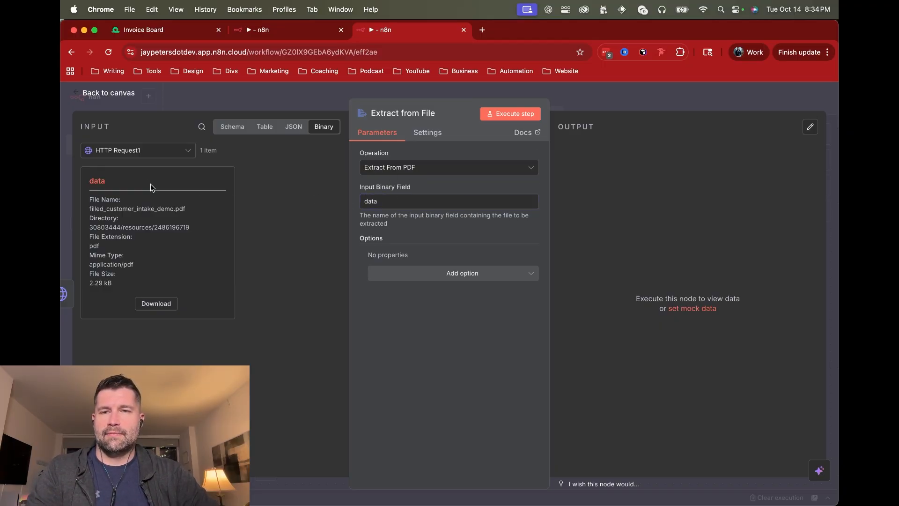
click(510, 119)
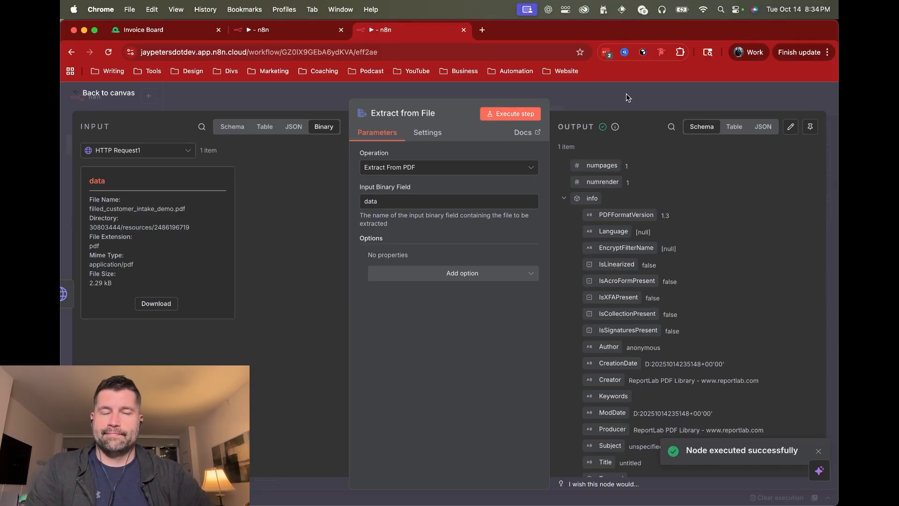
Examine the info metadata and the extracted PDF text in the Extract from File output, and return to the canvas.
click(564, 199)
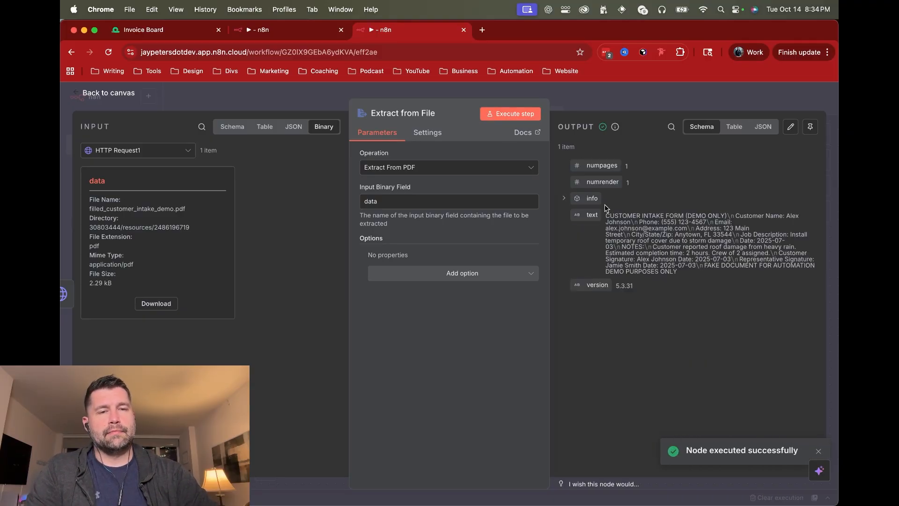
click(564, 199)
scroll(616, 229, down, 2)
scroll(615, 229, down, 3)
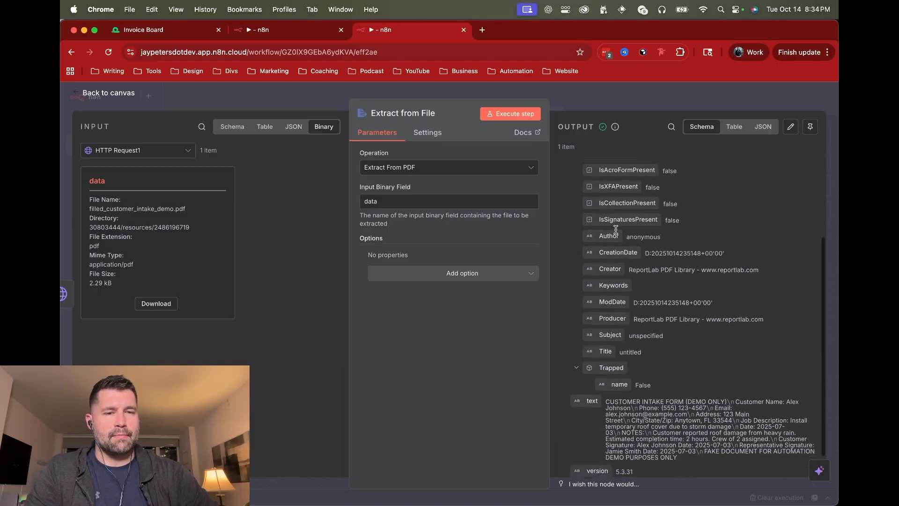
scroll(616, 230, up, 3)
scroll(616, 230, up, 3)
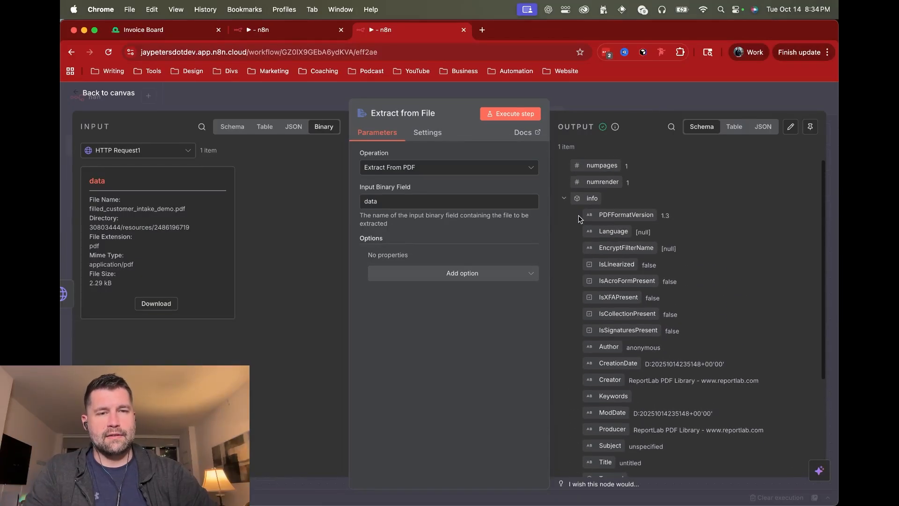
click(565, 199)
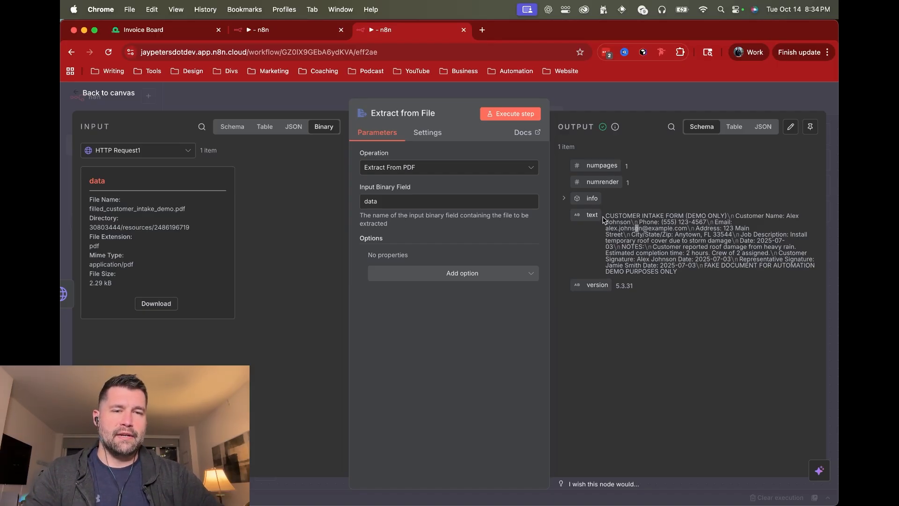
drag(605, 217, 693, 267)
click(692, 267)
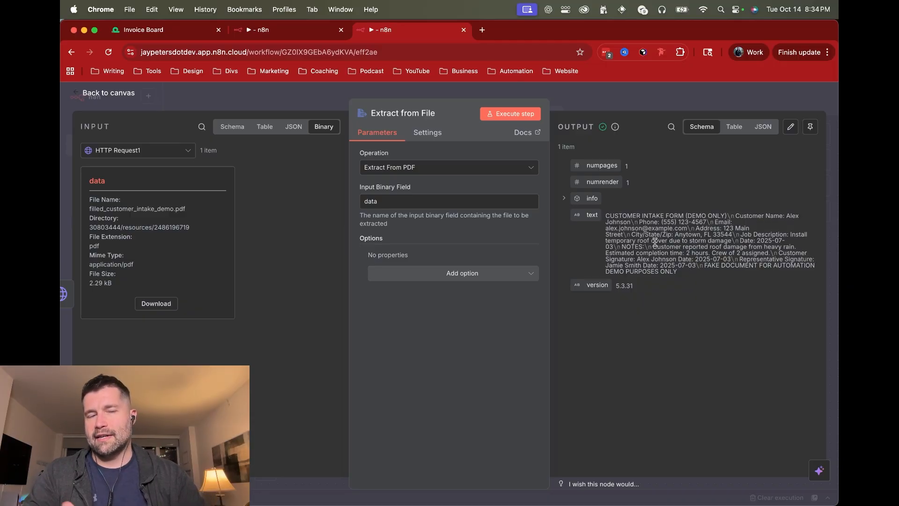
click(611, 100)
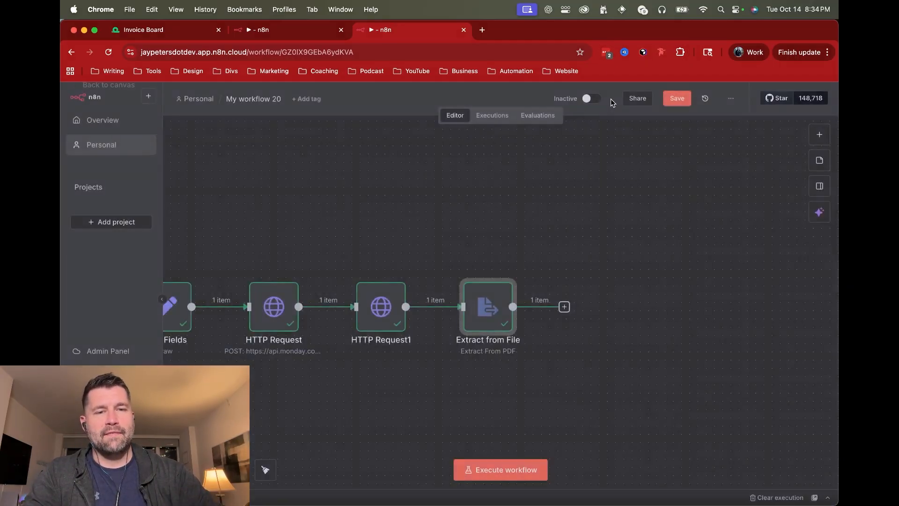
Add an OpenAI node with the Message a model action after the Extract from File node.
scroll(438, 217, right, 5)
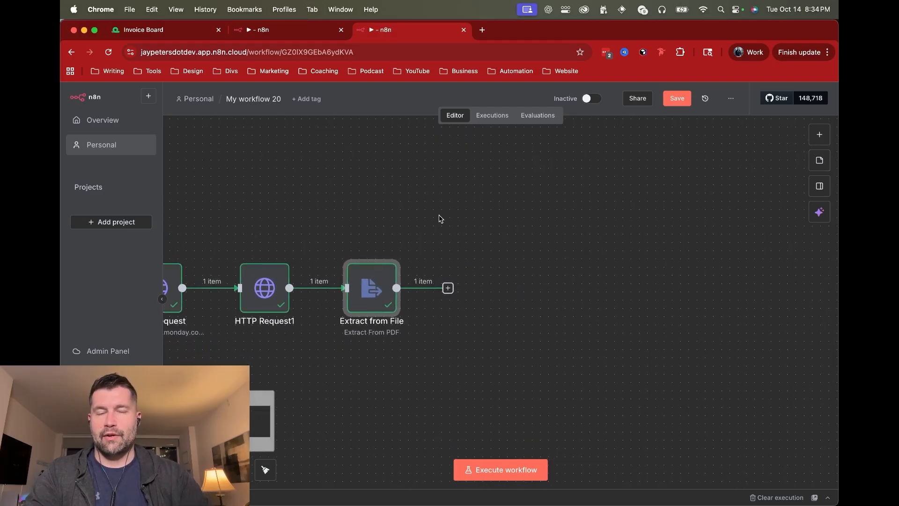
click(450, 292)
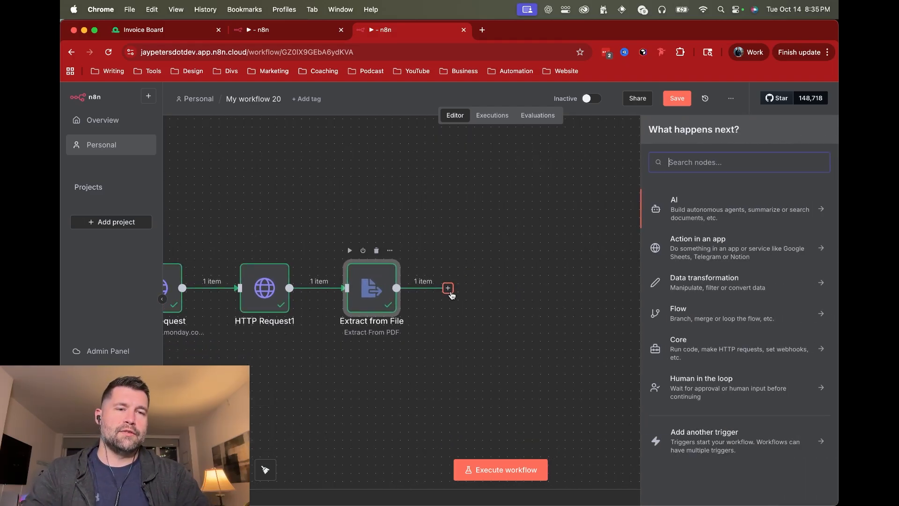
text(open)
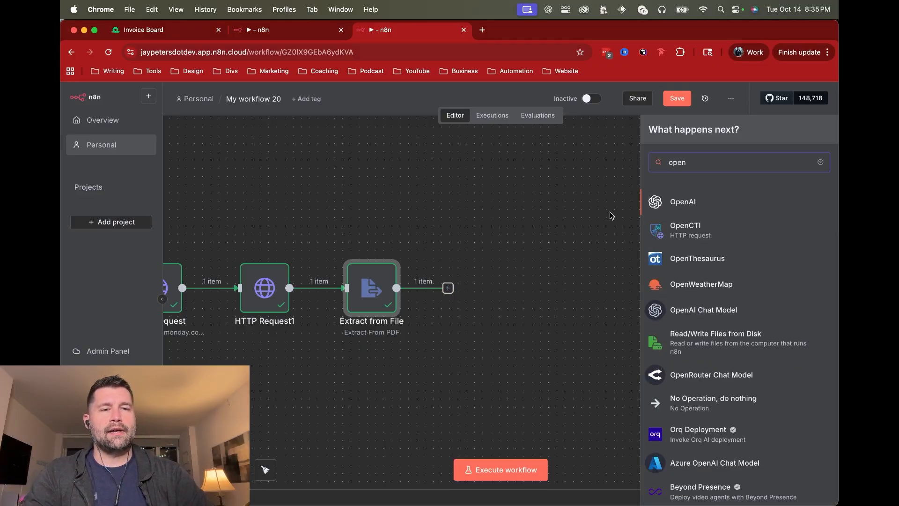
click(681, 202)
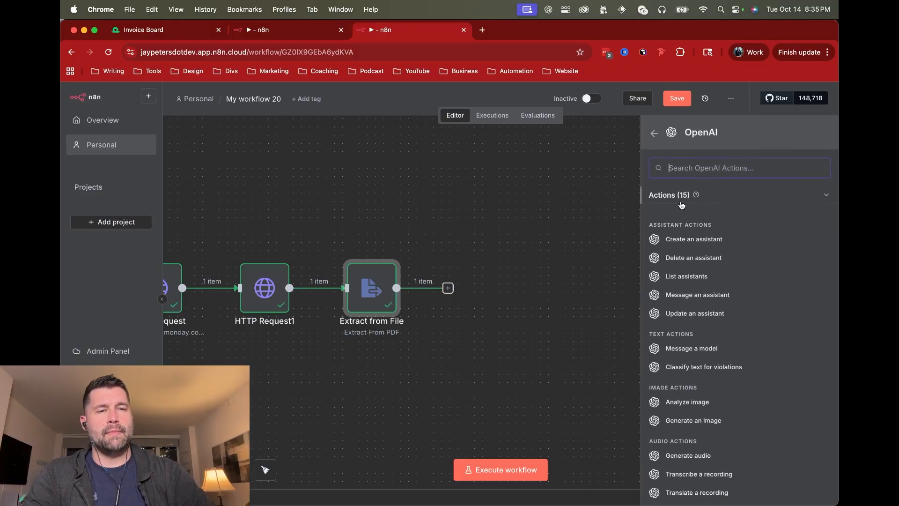
click(684, 350)
Set the Message a model node's model to GPT-5-MINI from the list.
click(443, 267)
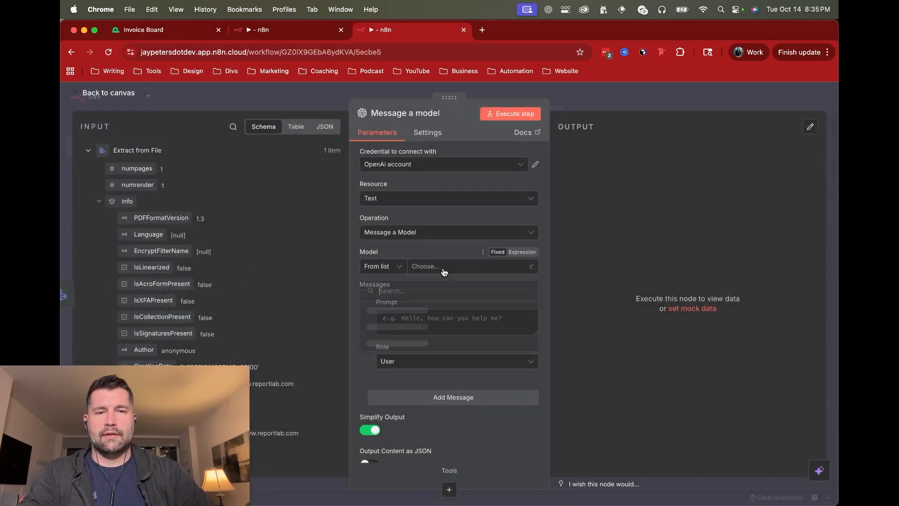
text(gpt-)
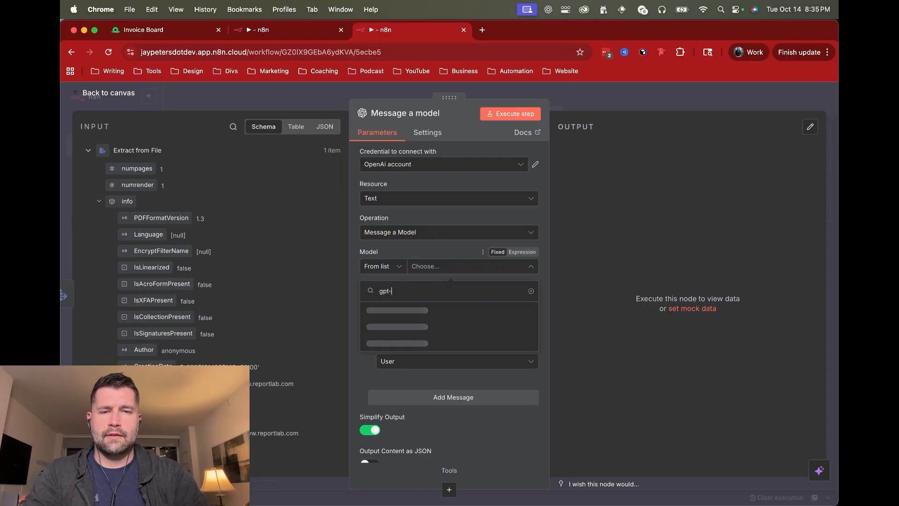
text(m)
key(BackSpace)
text(5)
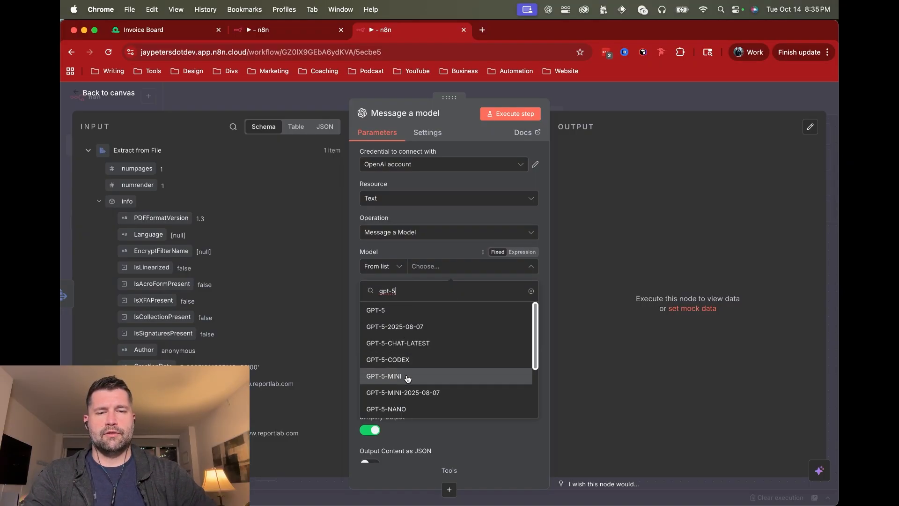
click(405, 379)
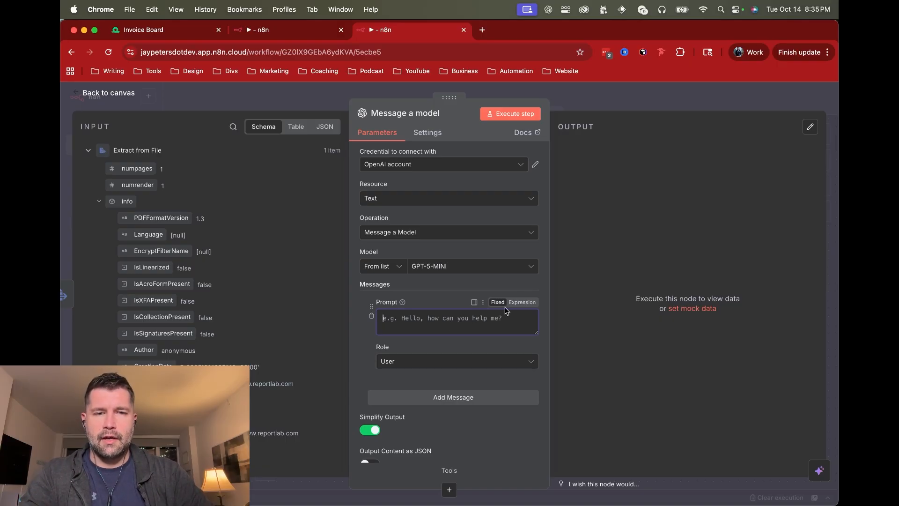
Make the prompt an expression in the enlarged editor, beginning with "Given the text extract from a customer intake PDF,".
click(520, 302)
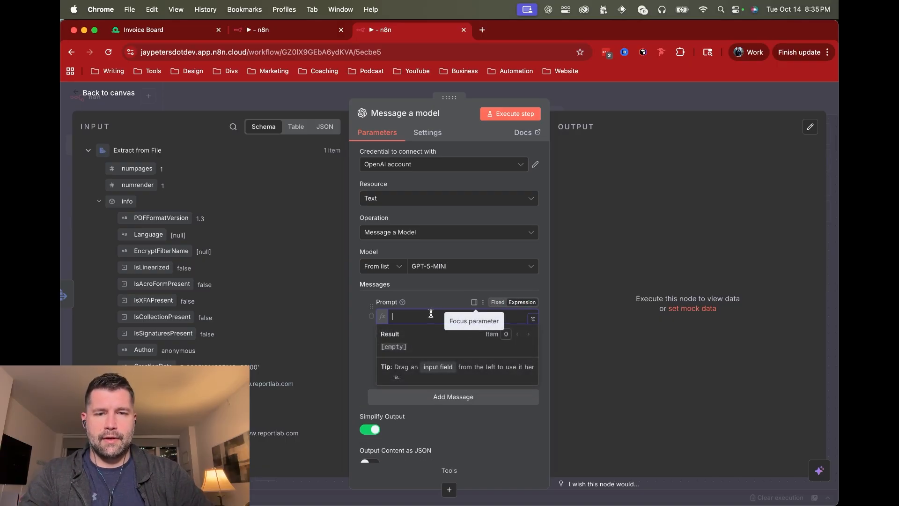
click(533, 321)
text(Gi)
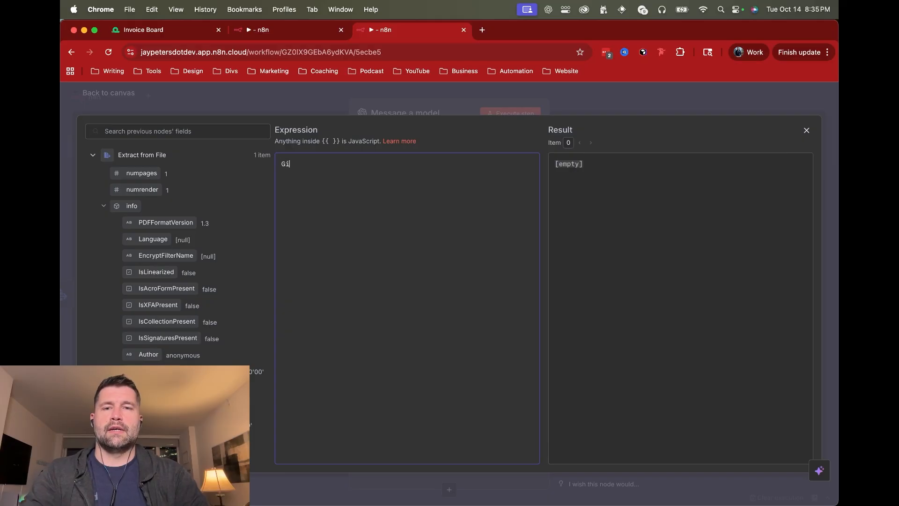
text(ven the )
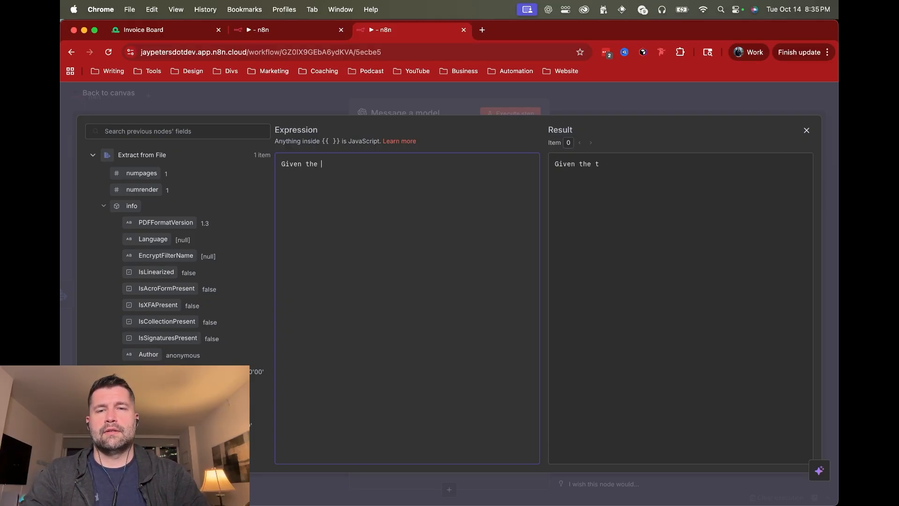
text(dat extraas)
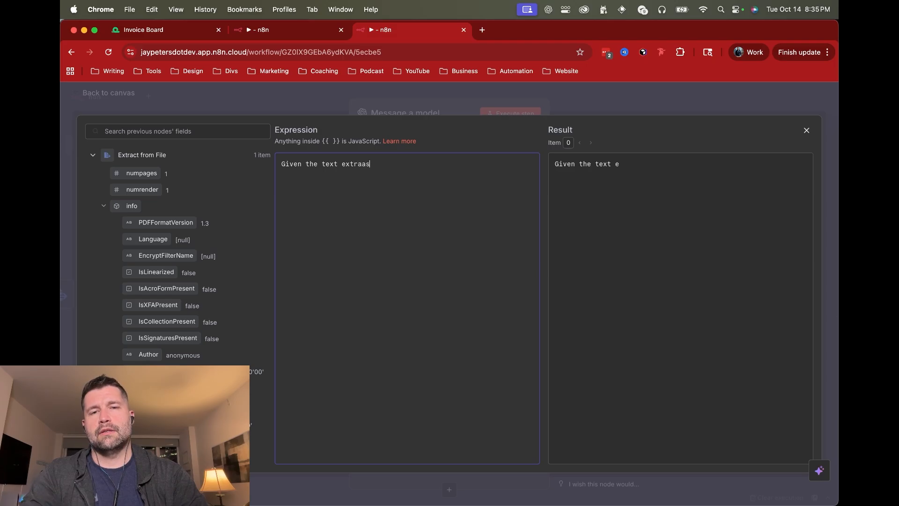
key(BackSpace)
key(BackSpace)
text(ct from )
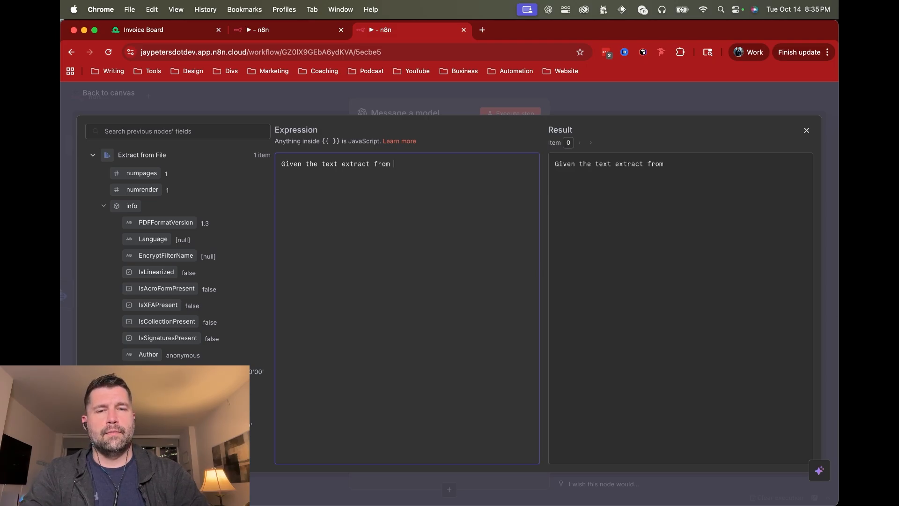
text(a custome)
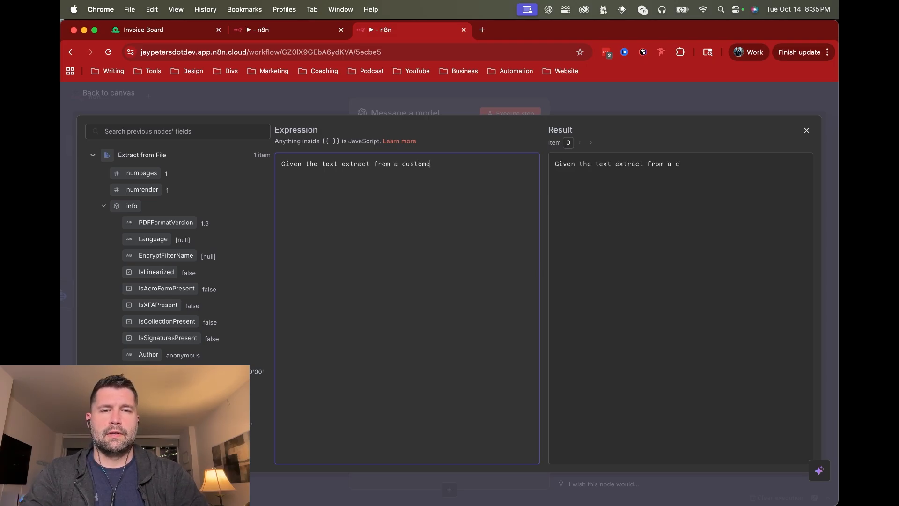
text(r intake P)
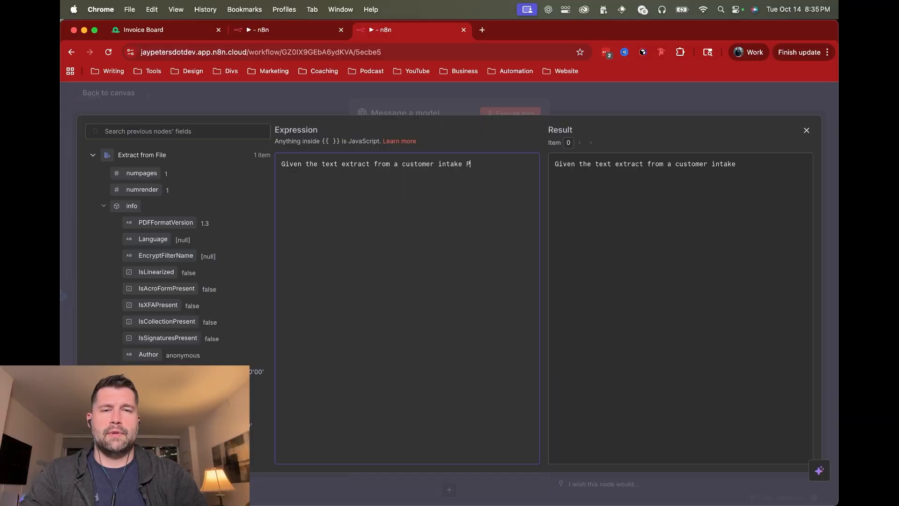
text(DF,)
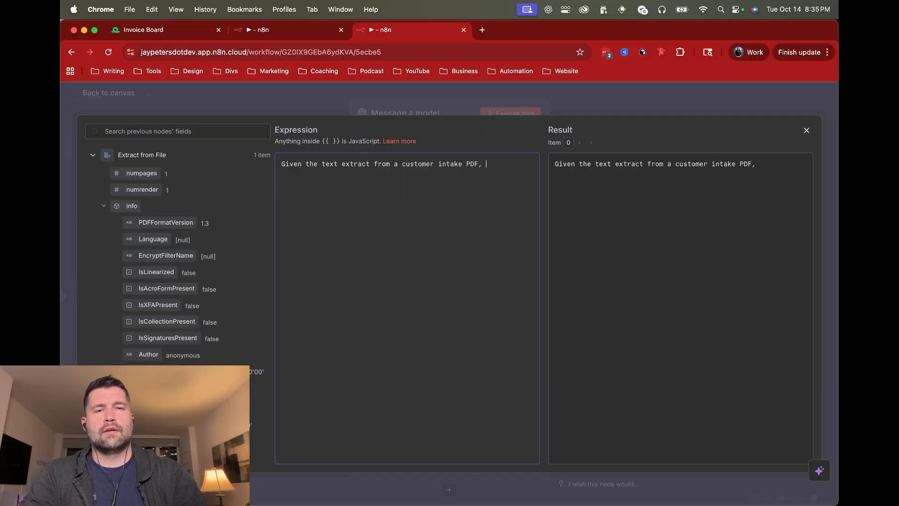
key(BackSpace)
key(BackSpace)
key(BackSpace)
key(BackSpace)
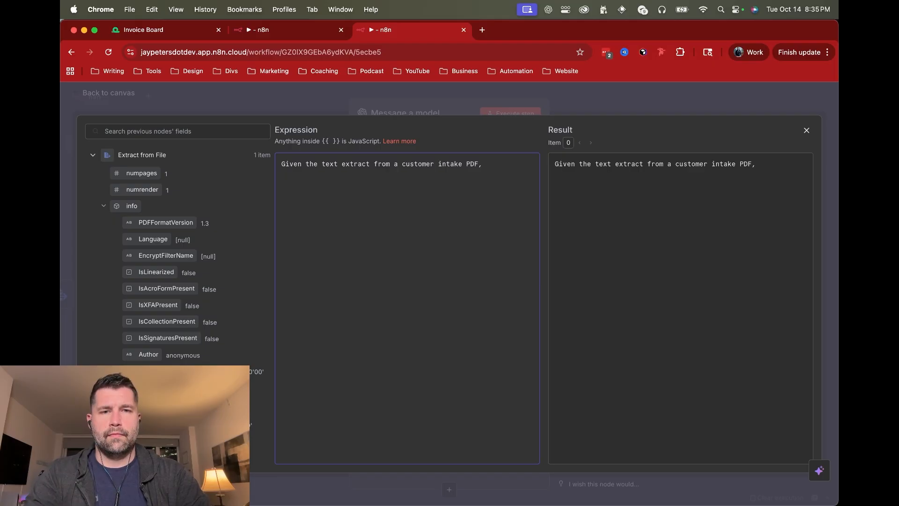
Complete the prompt's first sentence with "assign data to the appropriate row in Monday.com.".
text(assign daa)
key(BackSpace)
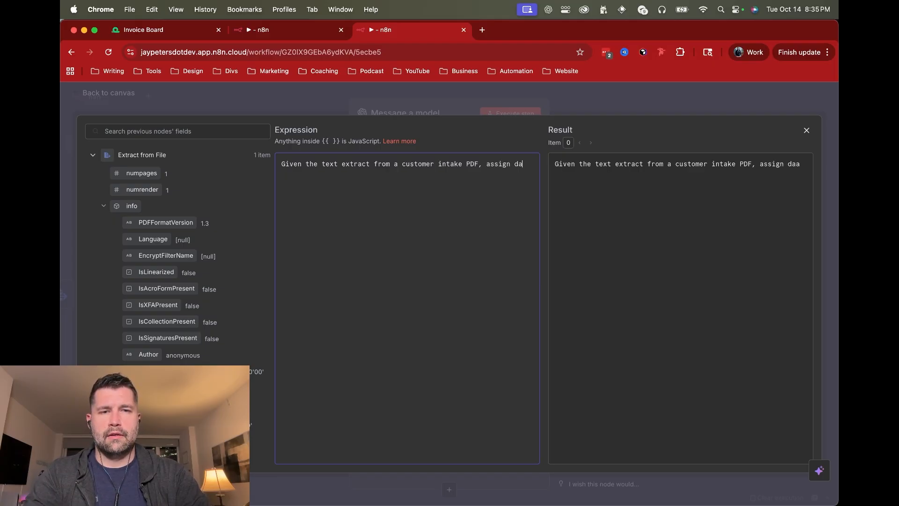
text(ta to the appr)
text(opr)
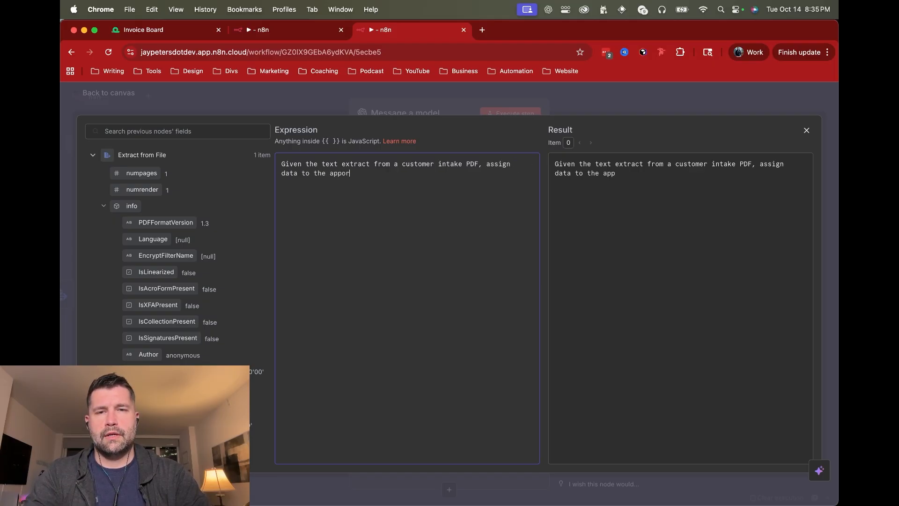
key(BackSpace)
key(BackSpace)
text(ropriate)
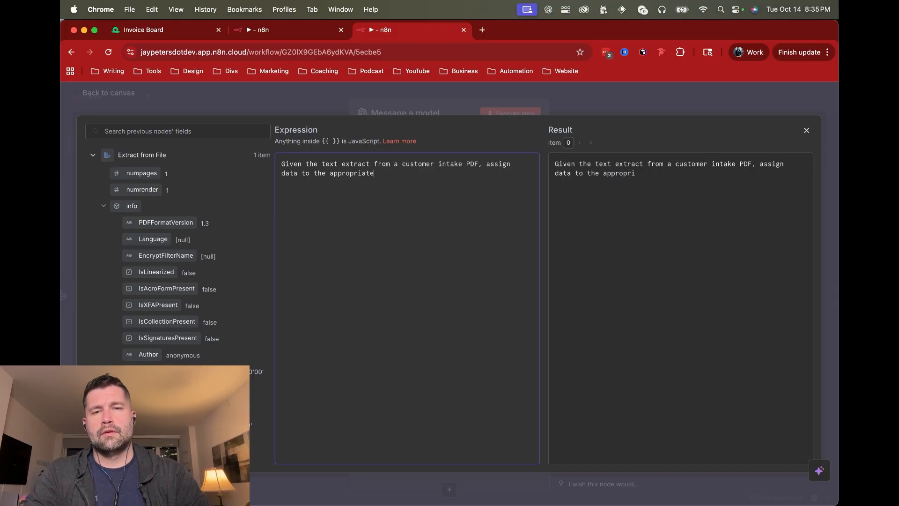
text( row in M)
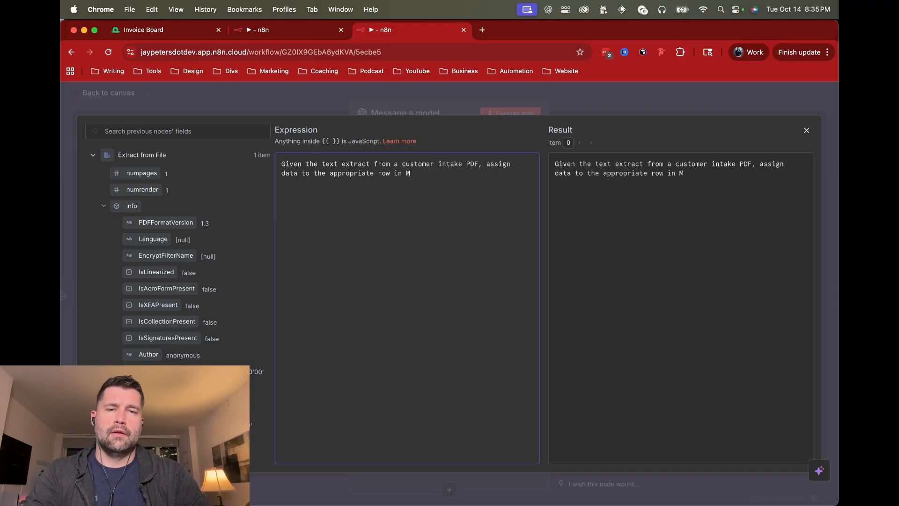
text(onday.com)
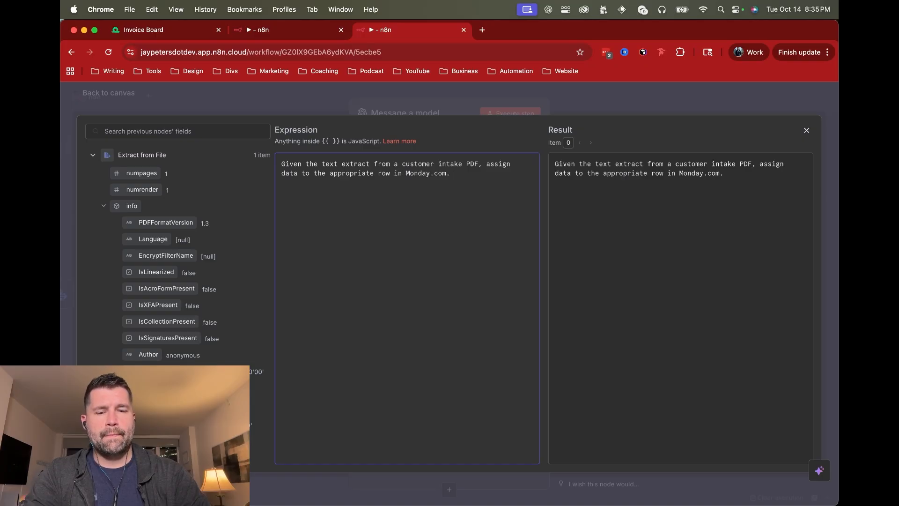
Add the prompt instruction "If you are not sure where to assign the data, you can skip it.".
text(. If you are not sur)
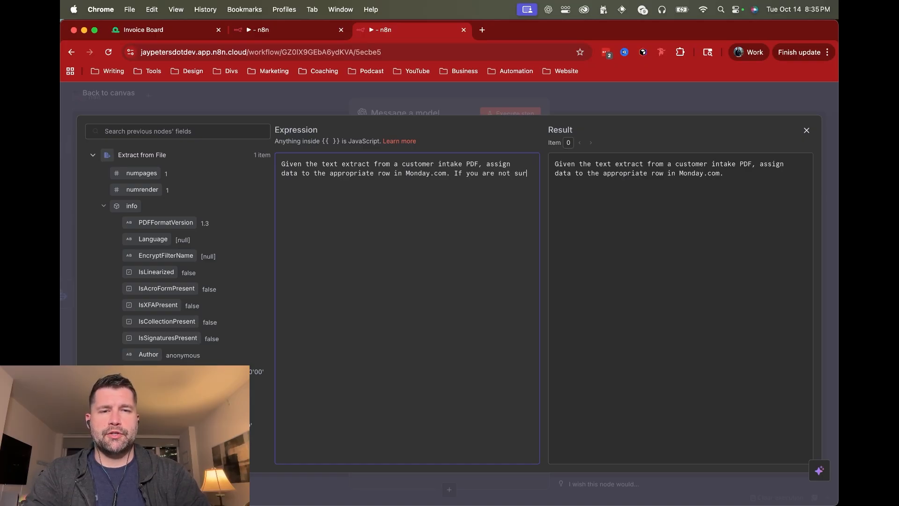
text(e )
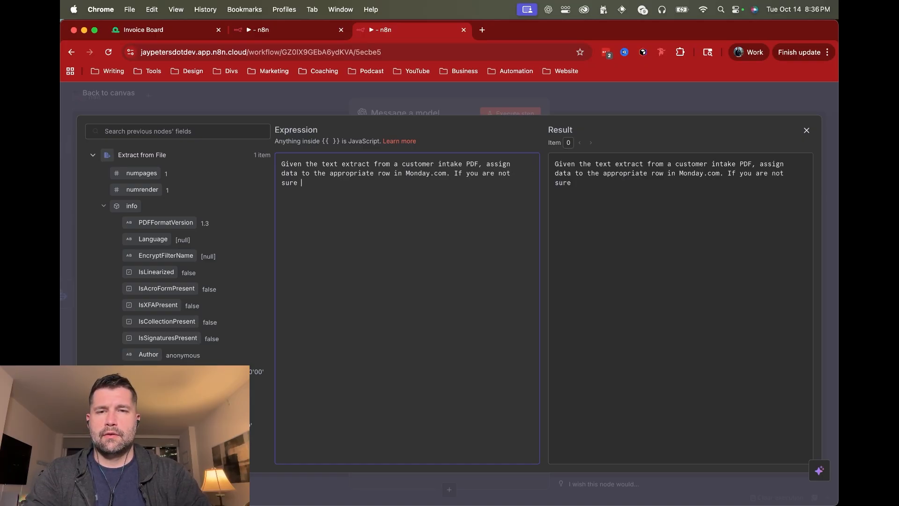
text(where to assigne the)
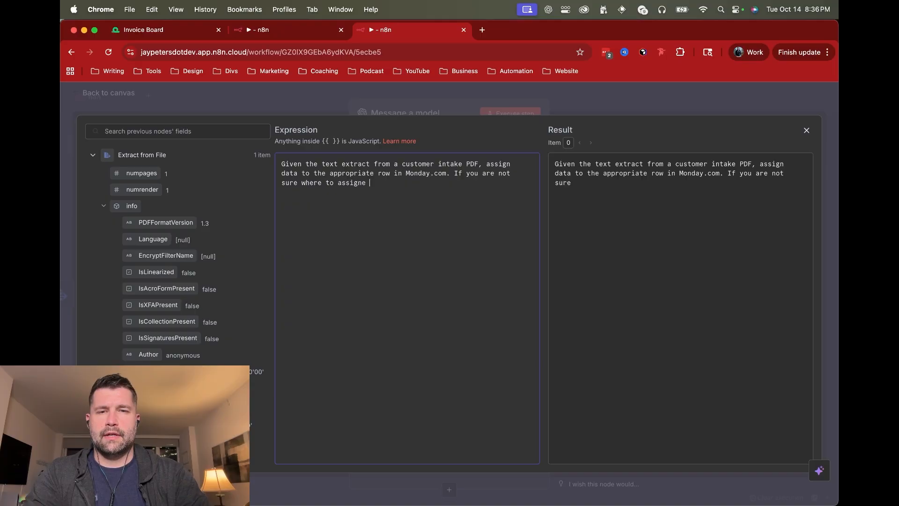
key(BackSpace)
key(BackSpace)
key(BackSpace)
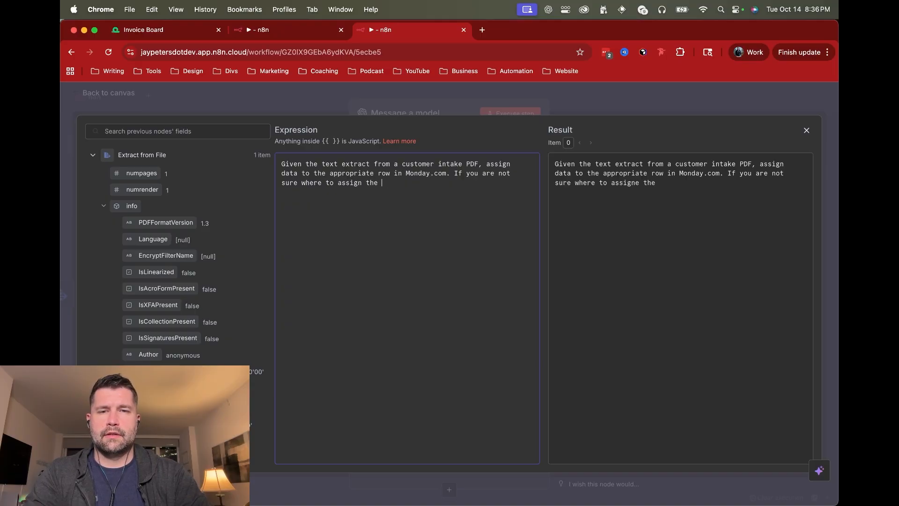
text(data, you can skip it. )
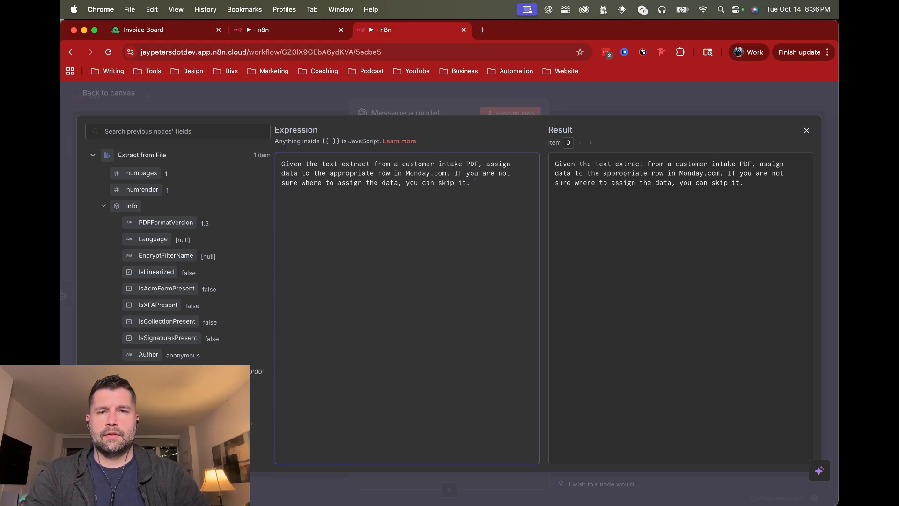
Add the line "Here is the text:" to the prompt, and insert the Extract from File text field, {{ $json.text }}, below it.
text(Here is the text:)
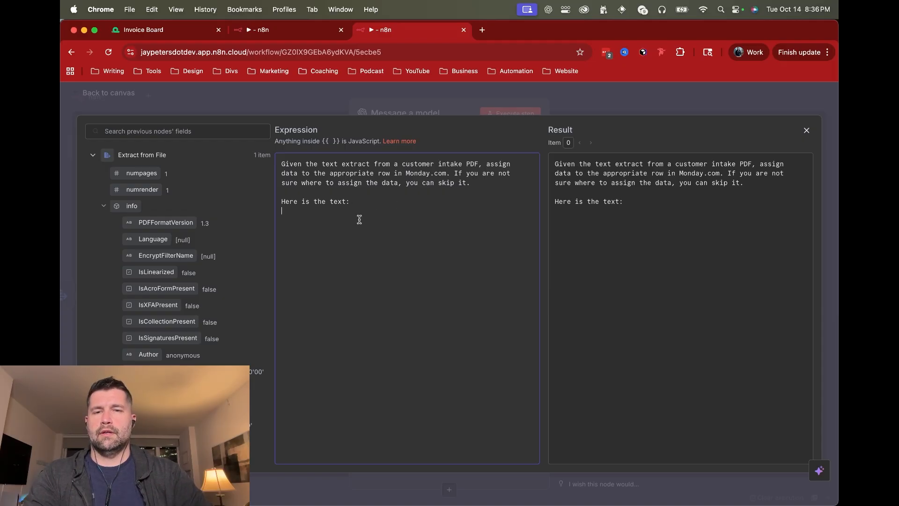
click(104, 206)
drag(132, 223, 342, 213)
click(365, 241)
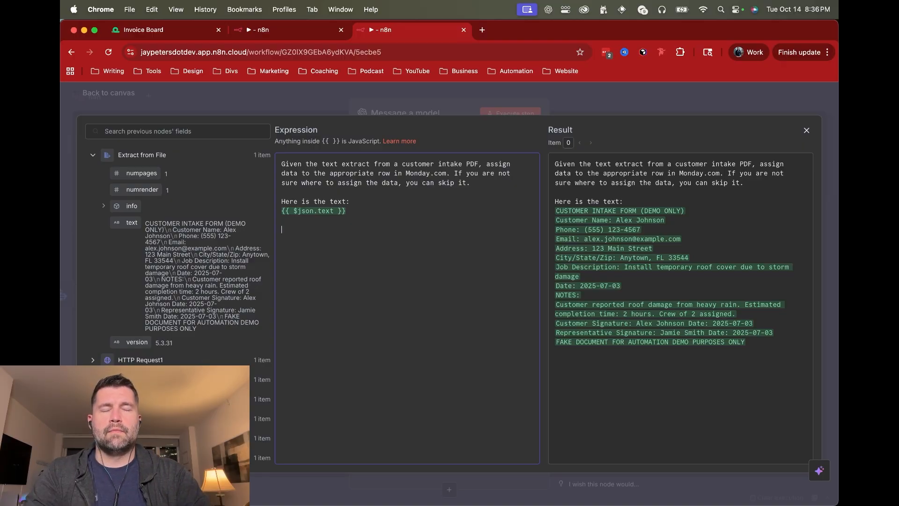
Below the inserted text field, add the prompt rule "Phone numbers should be numbers only, no symbols.".
text(Phone )
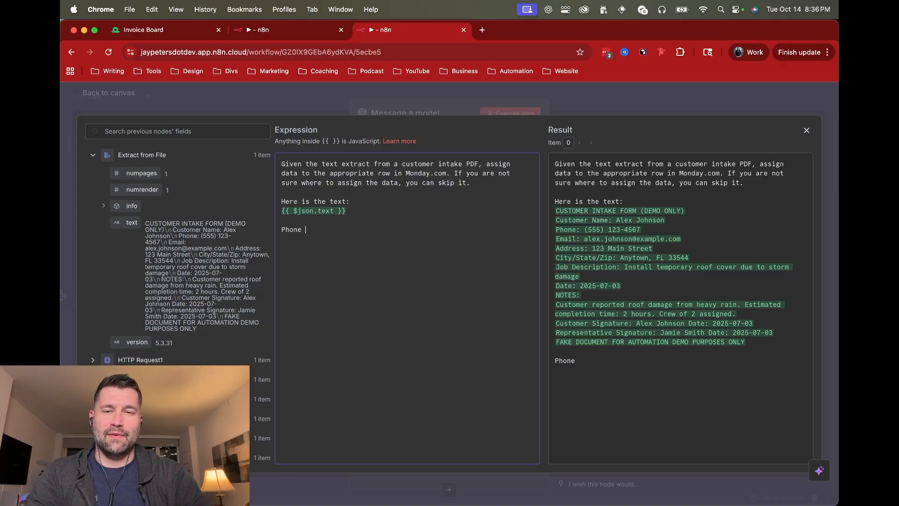
text(numbers )
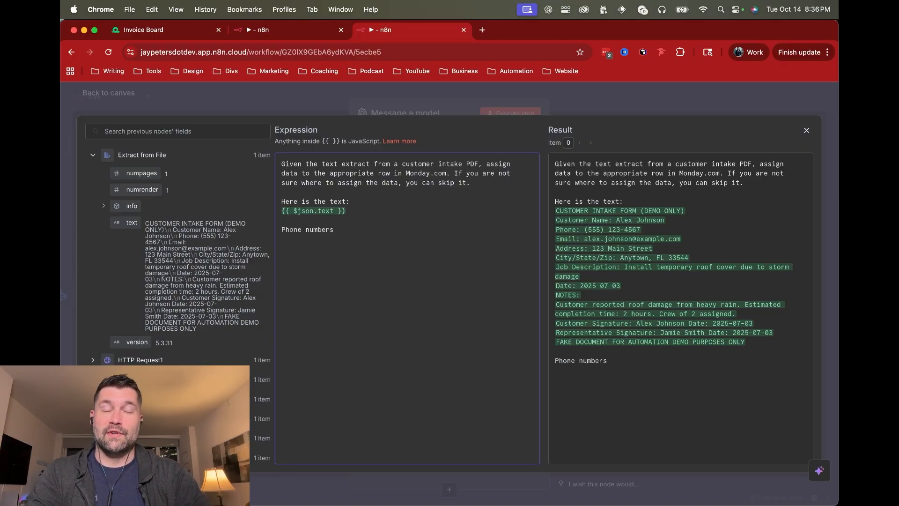
text(s)
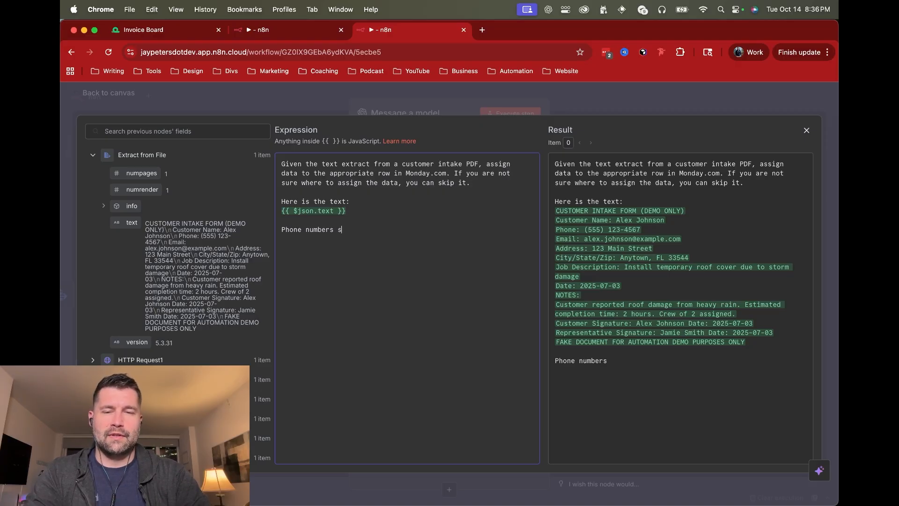
text(hould be n)
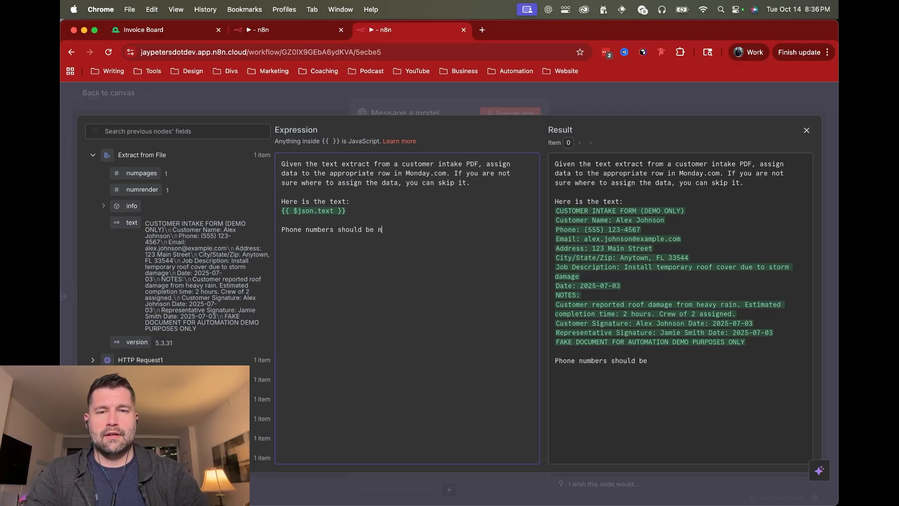
text(umbers only, no)
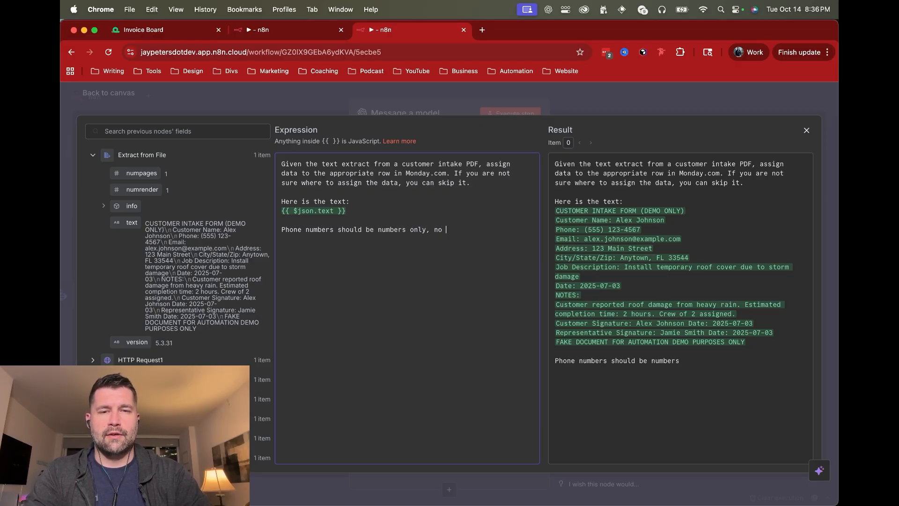
text( symbols.)
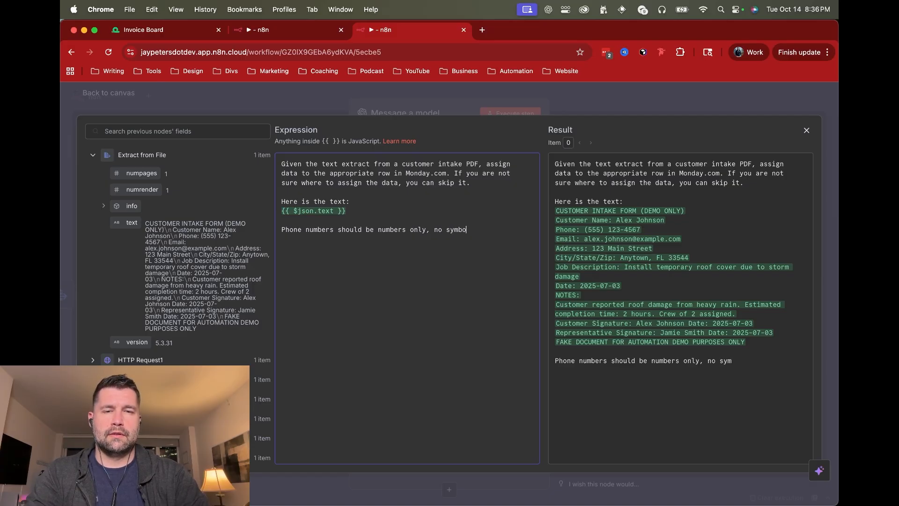
Add the prompt line "Return a JSON object like this:" and start an empty JSON object in braces below it.
key(Return)
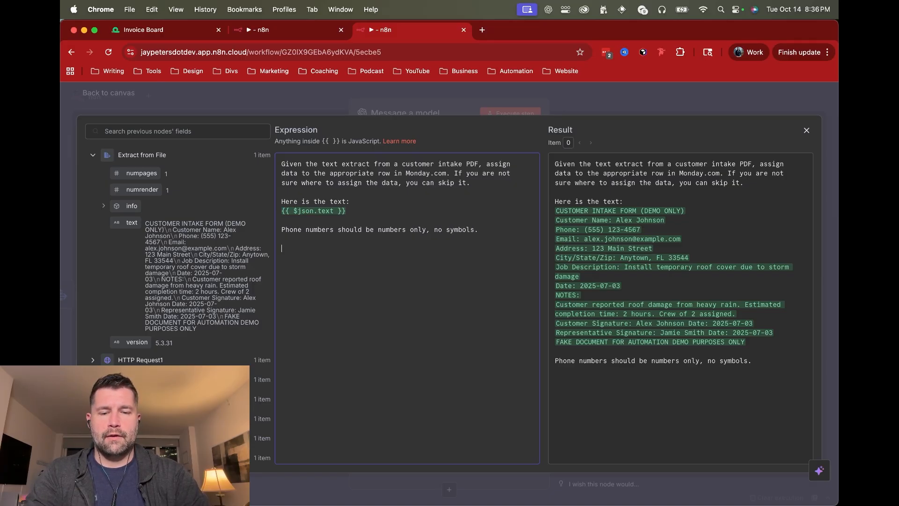
text(Return a JSON ob)
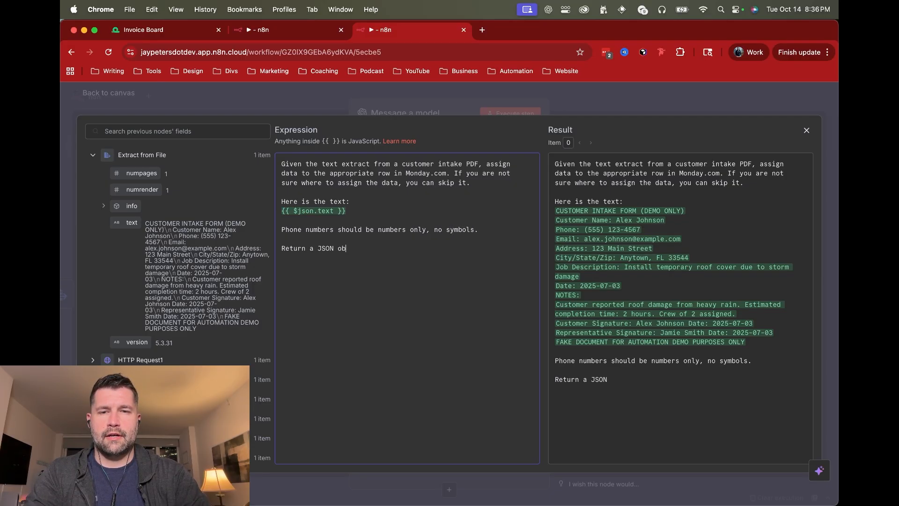
text(ject like this:)
key(Return)
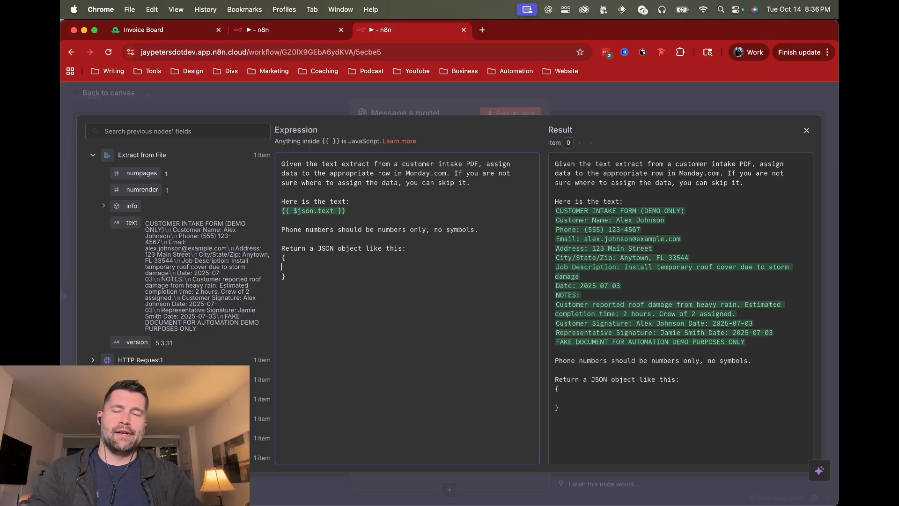
text(")
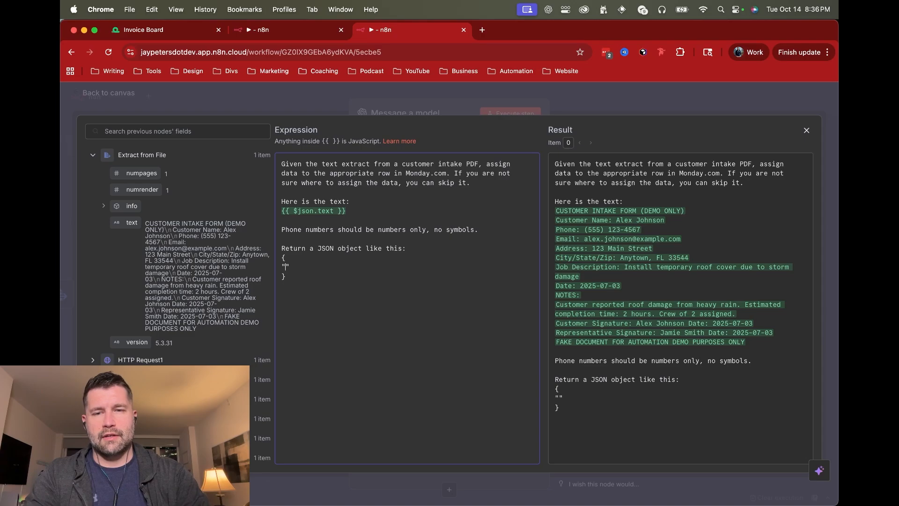
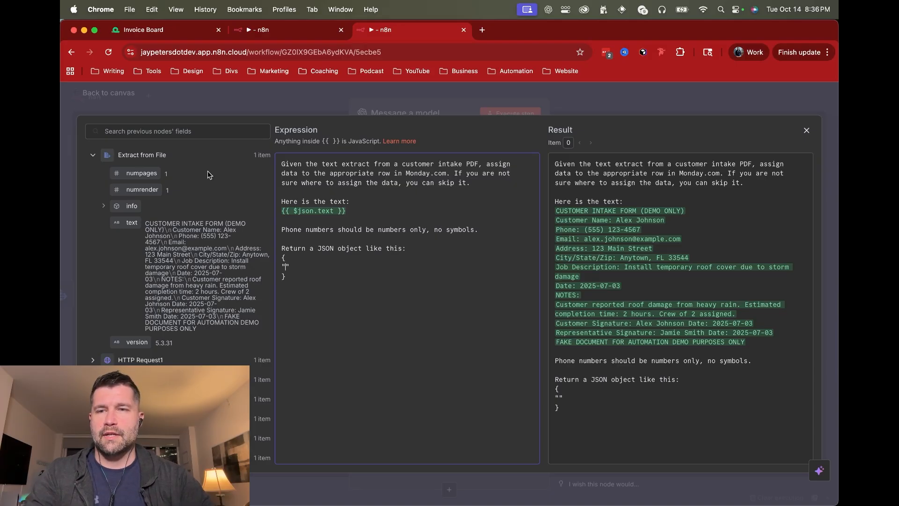
Add the JSON object's first entry, using the Date column's id from Get an item, column_values[3].id, as the key and "date" as the value.
click(92, 154)
click(91, 234)
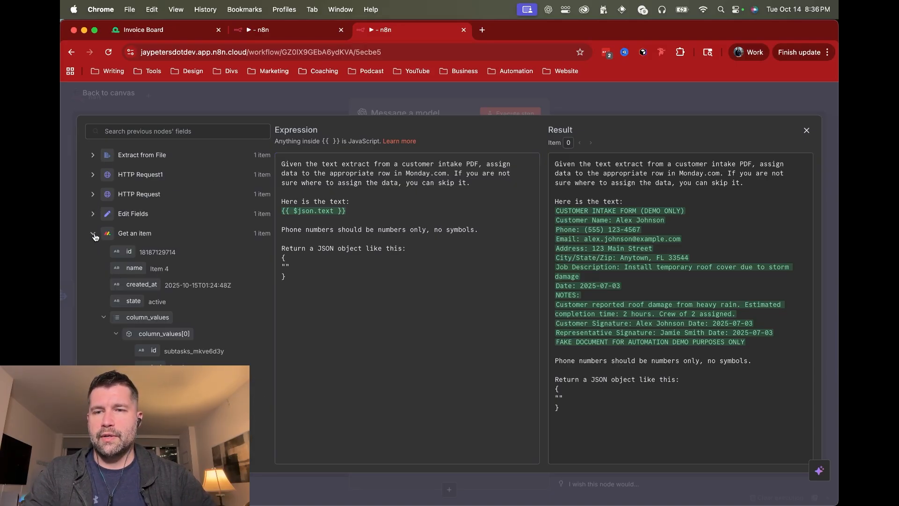
scroll(170, 334, down, 3)
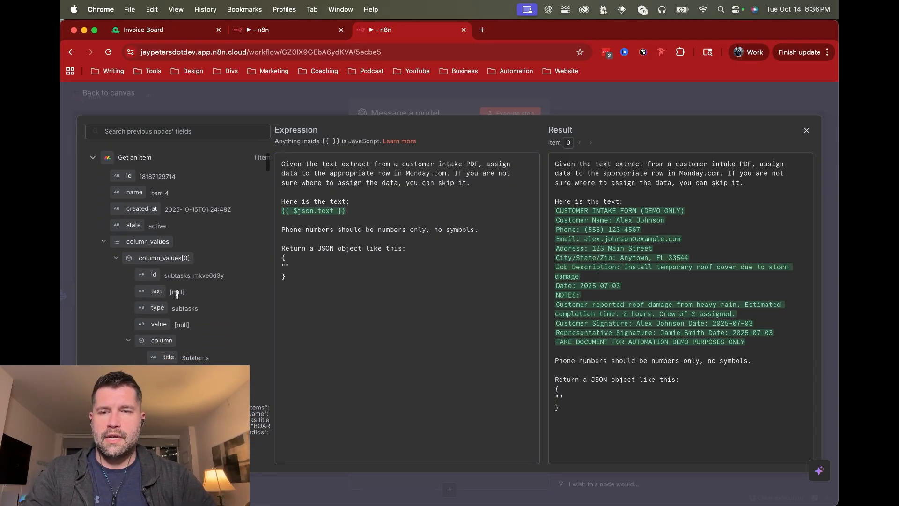
scroll(178, 304, down, 10)
scroll(182, 271, down, 10)
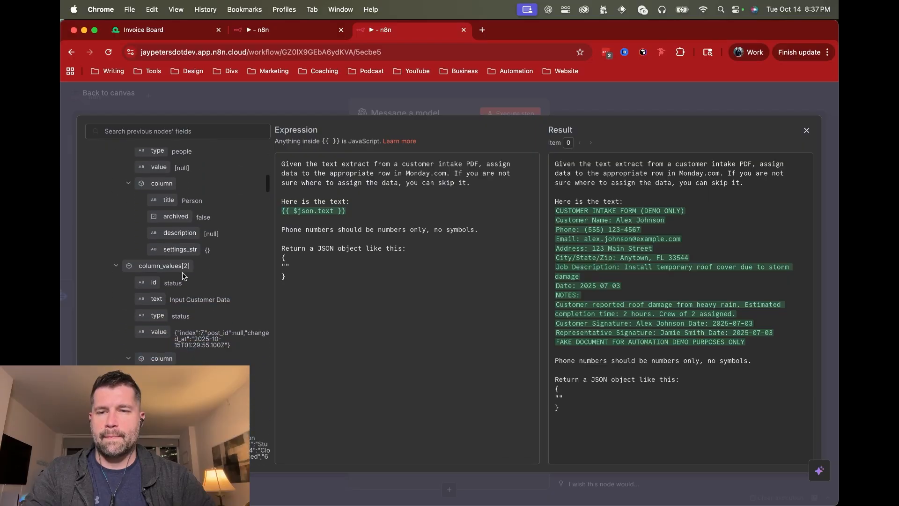
scroll(172, 255, down, 5)
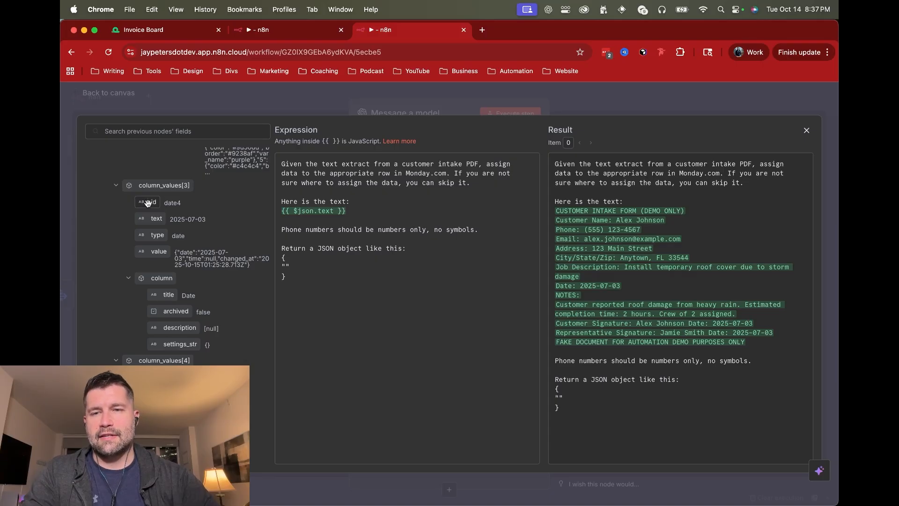
drag(149, 203, 284, 267)
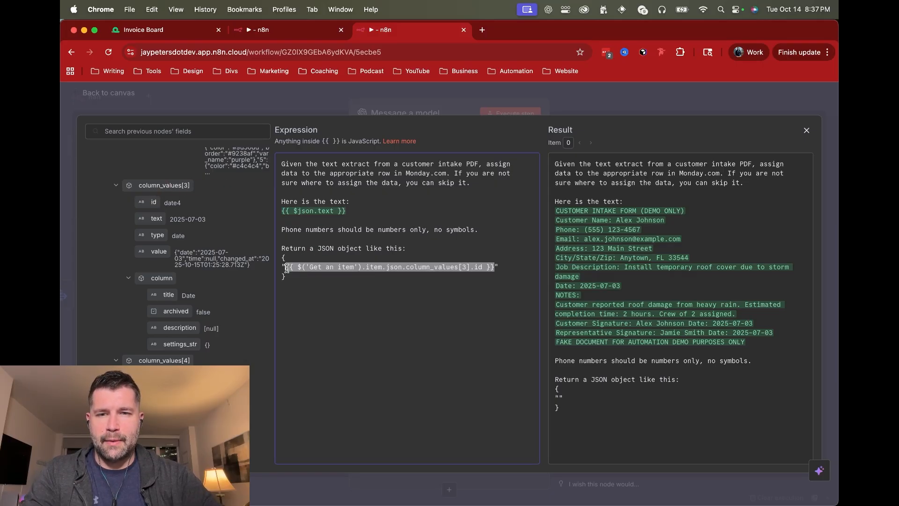
click(500, 268)
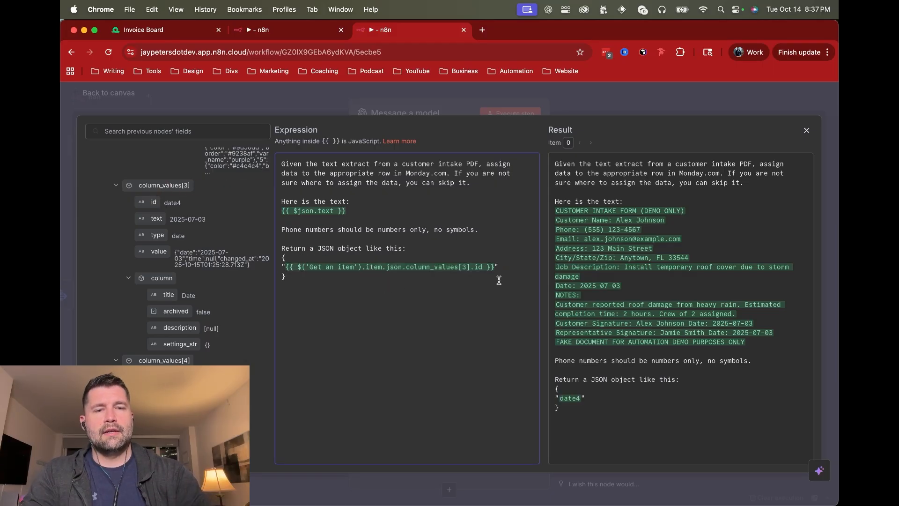
text(:")
text(date")
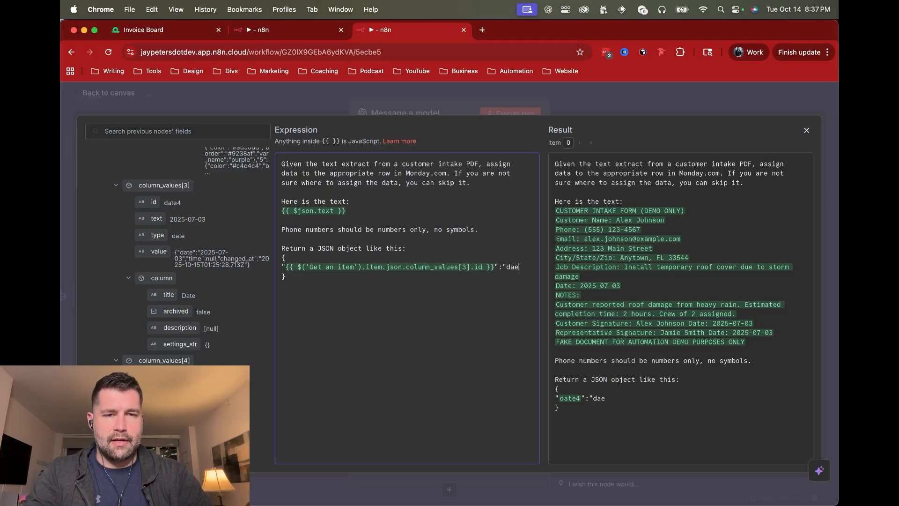
text(,)
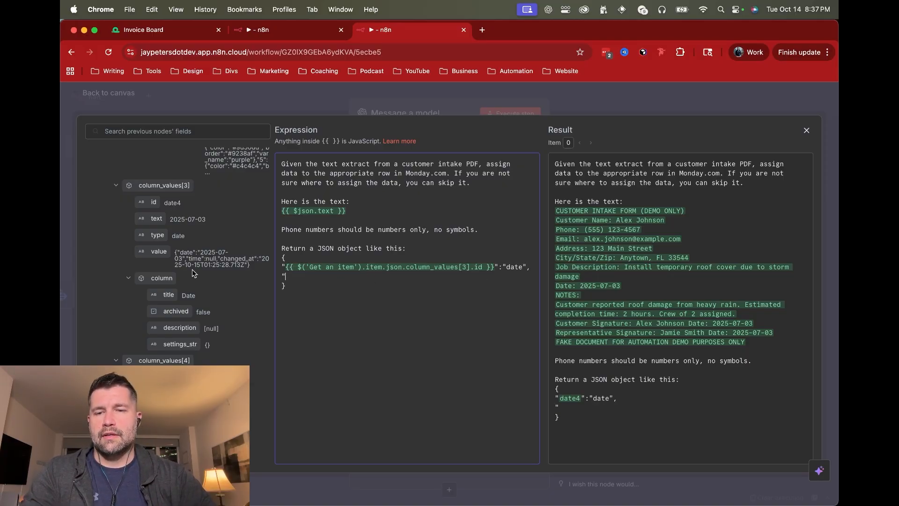
Add a second JSON entry with the Name column's id, column_values[4].id, as the key and "name" as the value.
scroll(192, 268, down, 5)
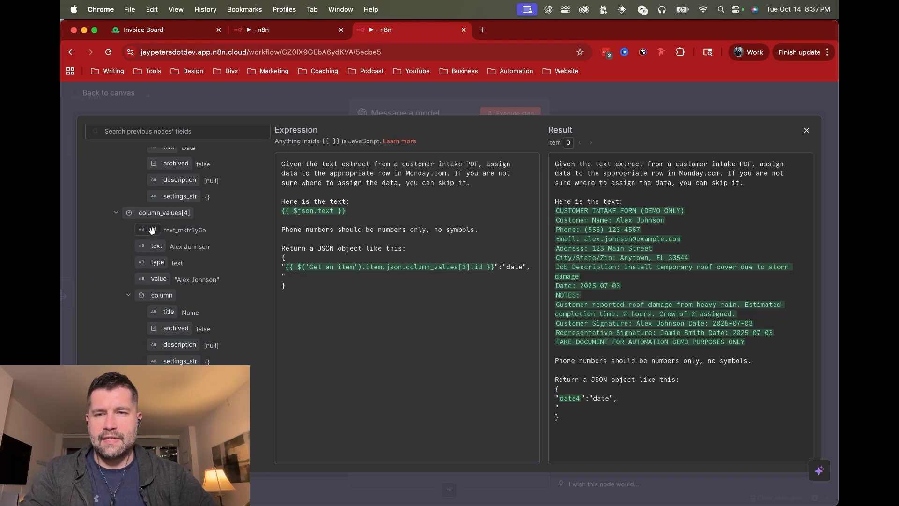
drag(153, 229, 310, 276)
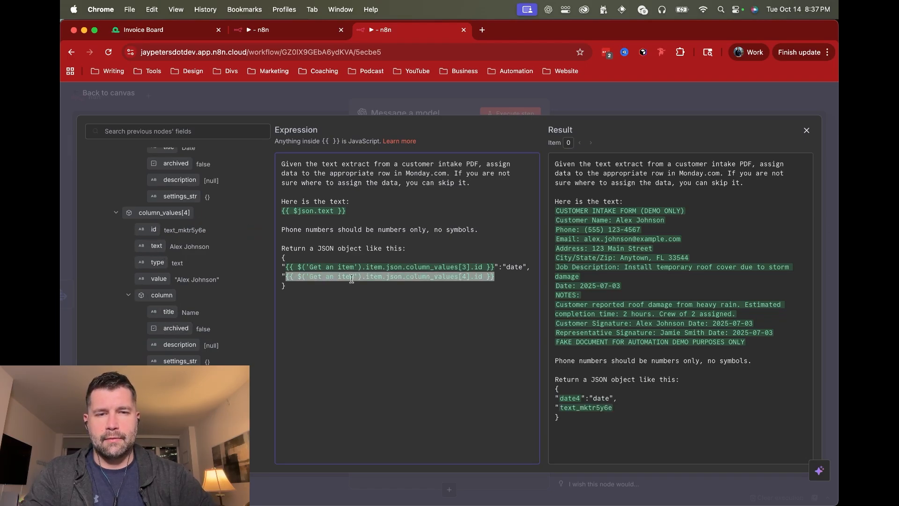
text(":")
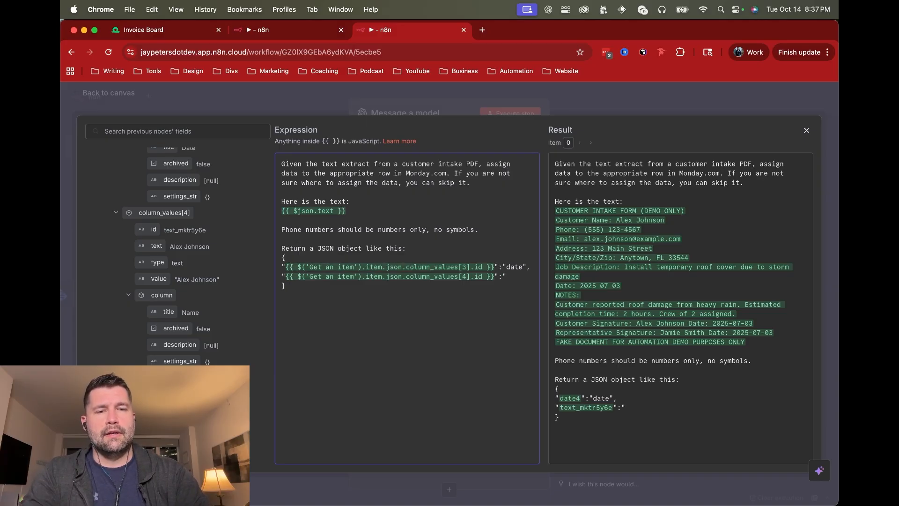
text(name",)
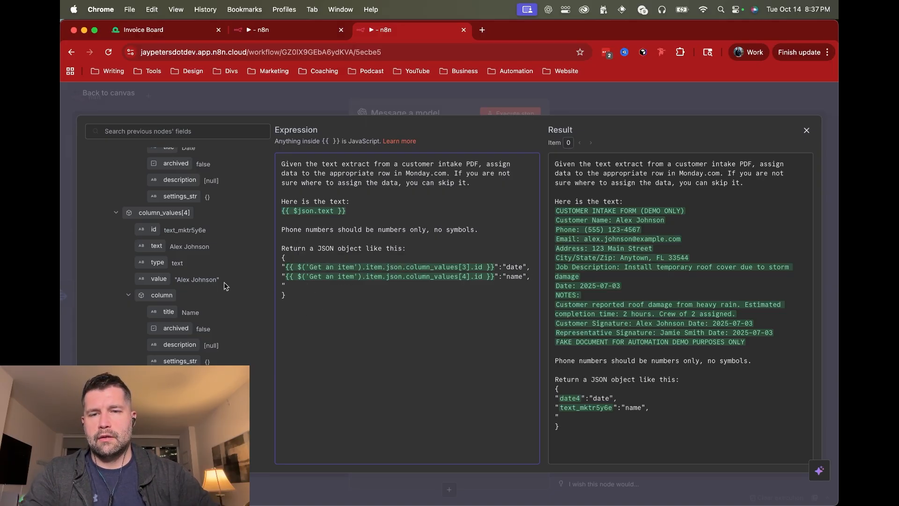
Add a JSON entry with the Address 1 column's id, column_values[5].id, as the key and "address1" as the value.
scroll(187, 267, down, 5)
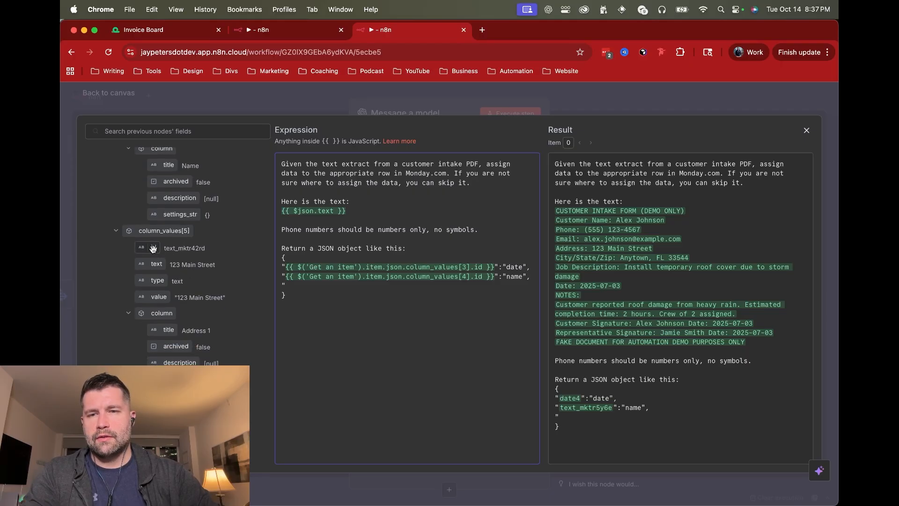
drag(153, 248, 306, 287)
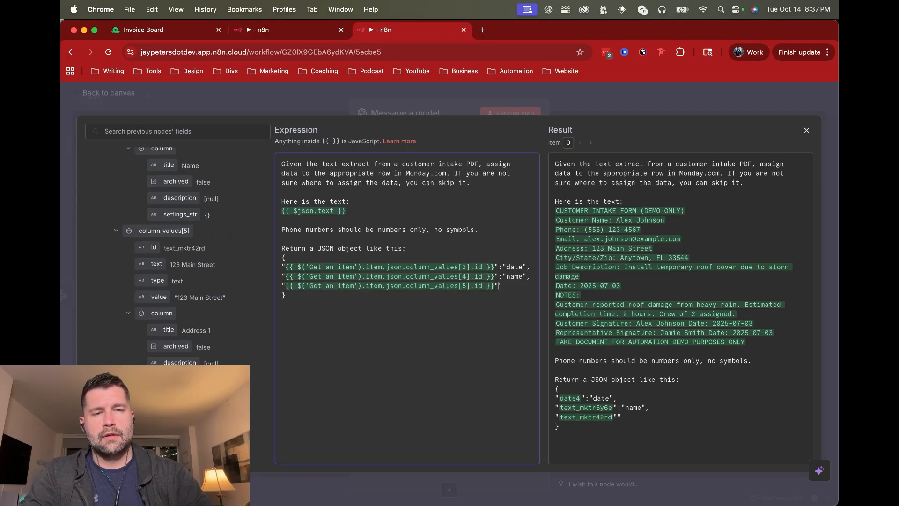
text(:"address1", )
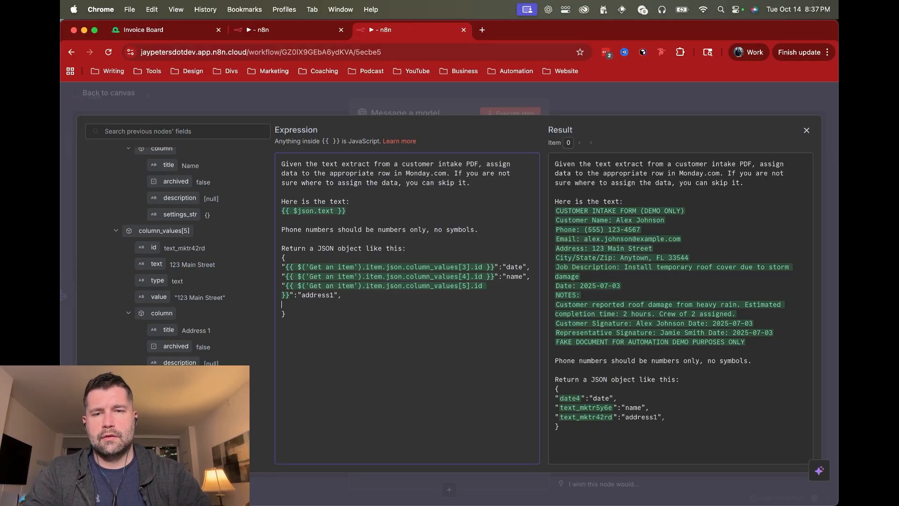
Add a JSON entry with the Address 2 column's id, column_values[6].id, as the key and "address2" as the value.
text(")
scroll(136, 253, down, 5)
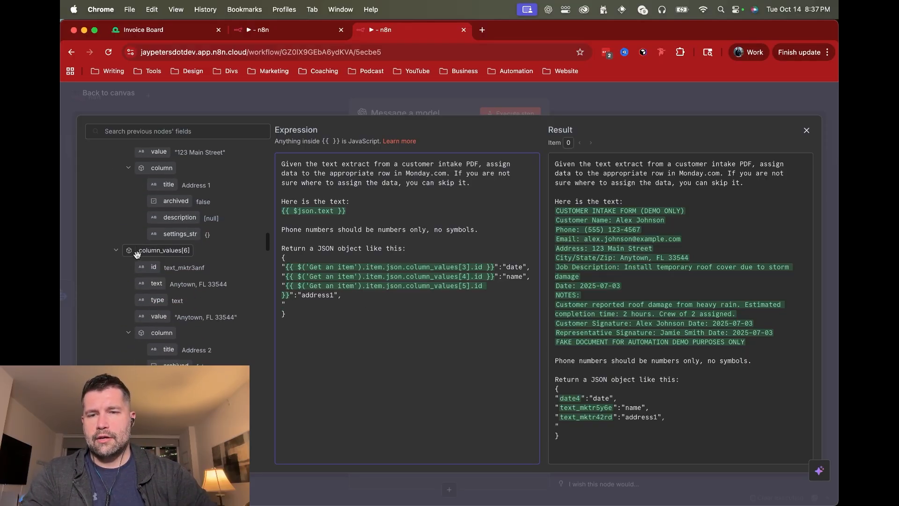
scroll(137, 253, down, 2)
drag(153, 224, 282, 306)
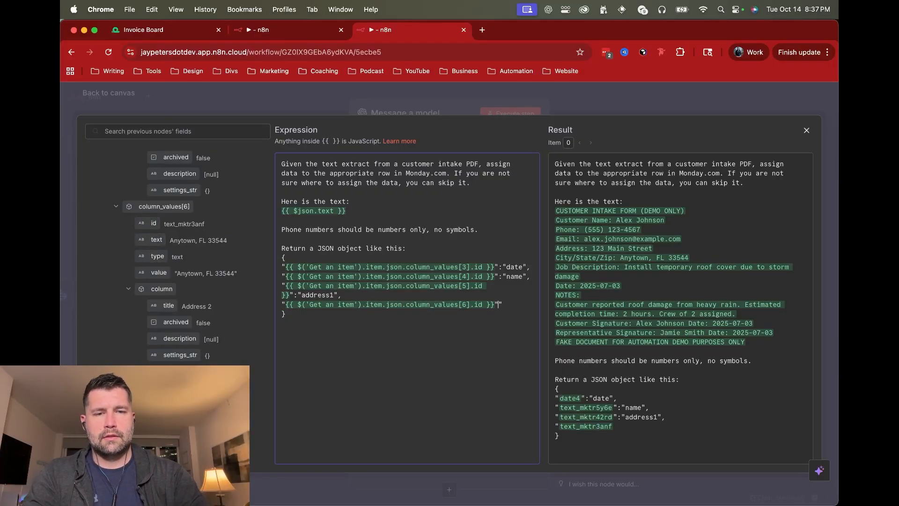
text(:"address2",)
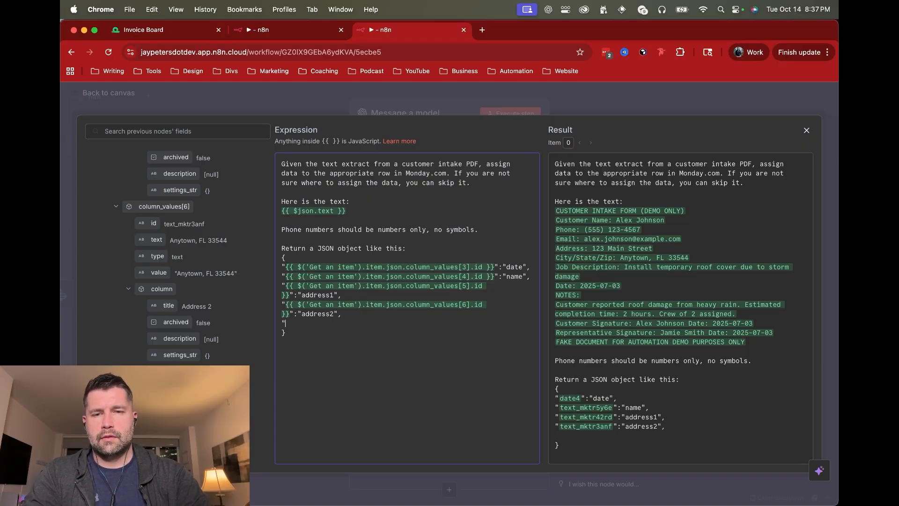
Add a JSON entry with the Email column's id, column_values[21].id, as the key and "email" as the value.
scroll(173, 261, down, 5)
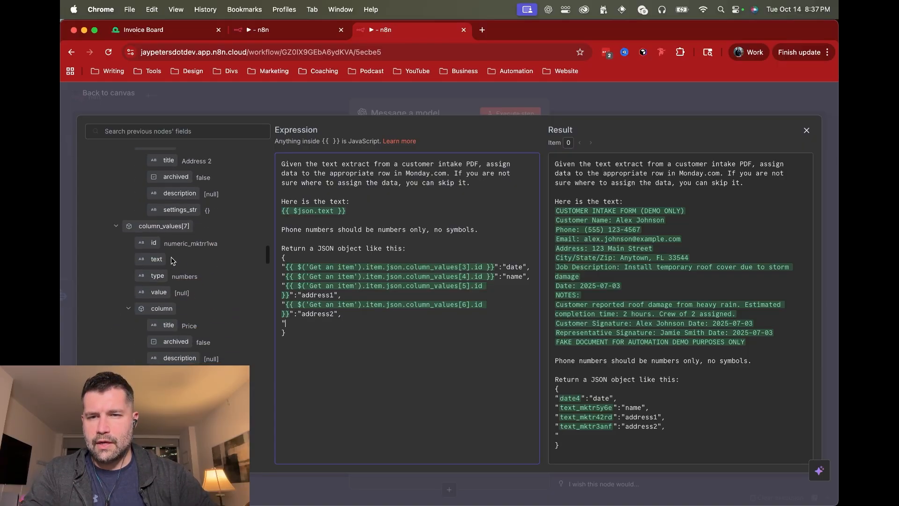
scroll(173, 260, down, 20)
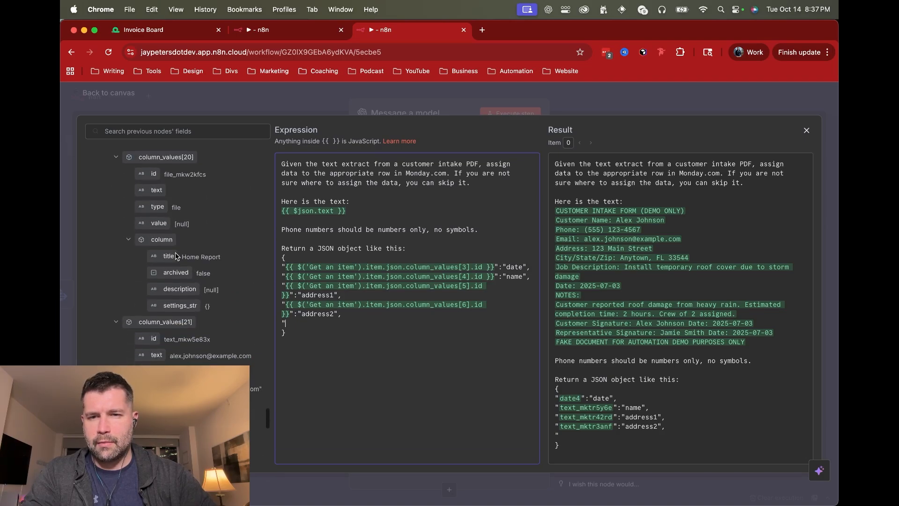
scroll(176, 256, down, 5)
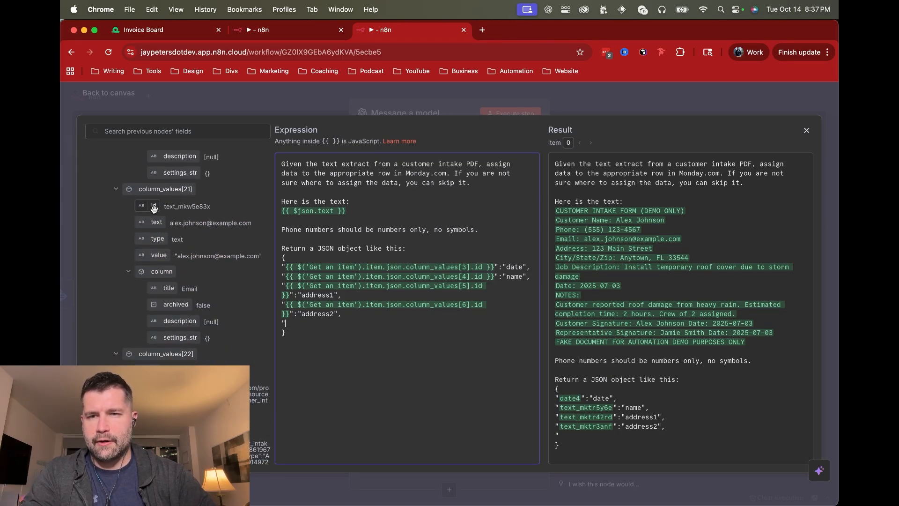
drag(153, 206, 317, 322)
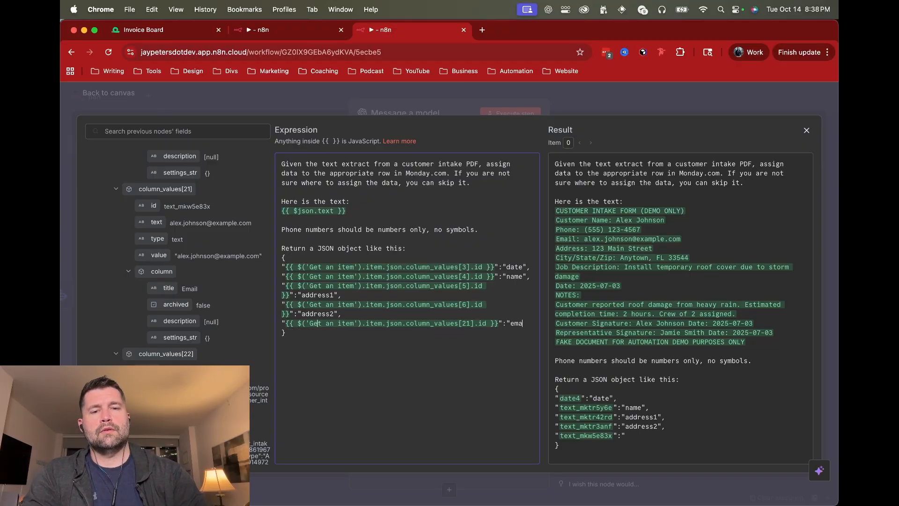
text(",)
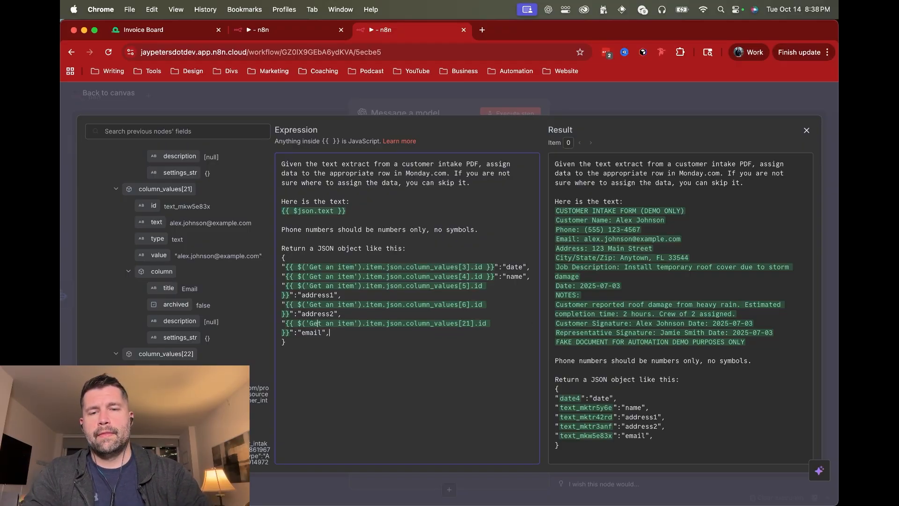
Add the last JSON entry with the phone column's id, column_values[23].id, as the key and a ten-digit placeholder phone number as the value.
scroll(169, 281, down, 5)
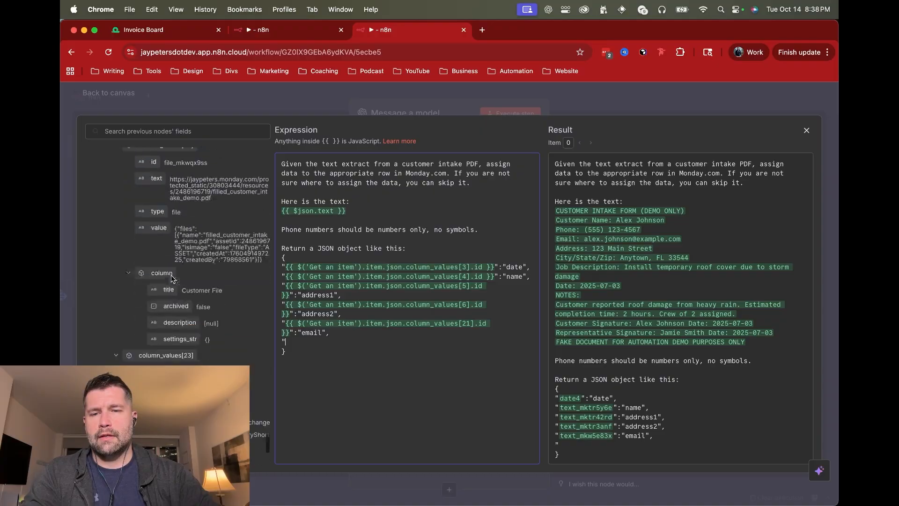
scroll(170, 330, down, 1)
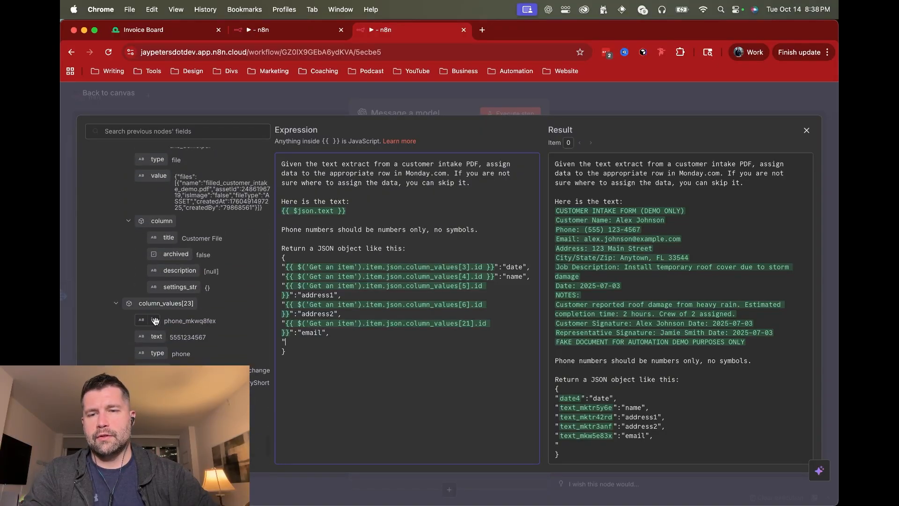
drag(154, 321, 335, 346)
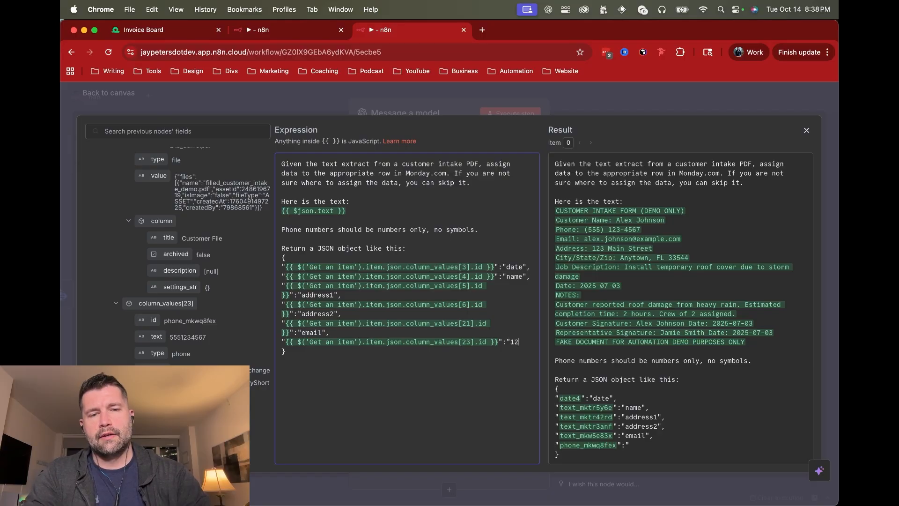
text(":"1234567890)
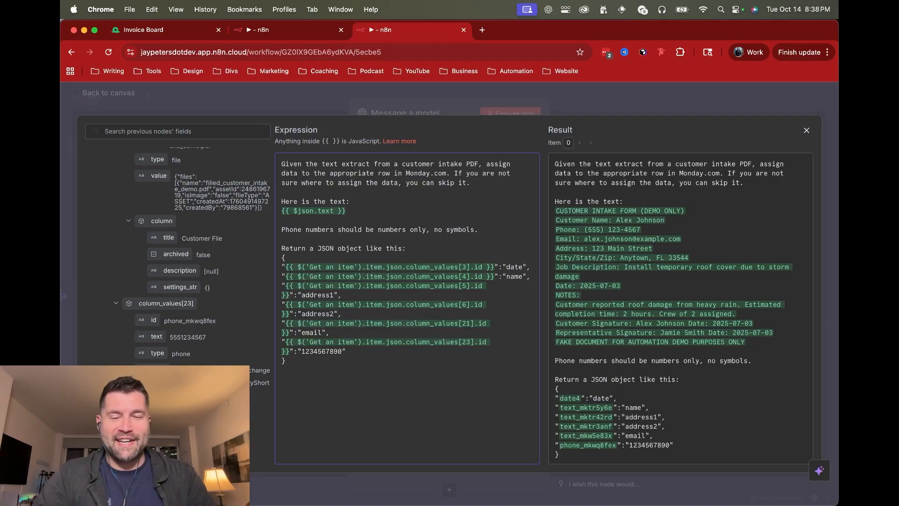
click(353, 359)
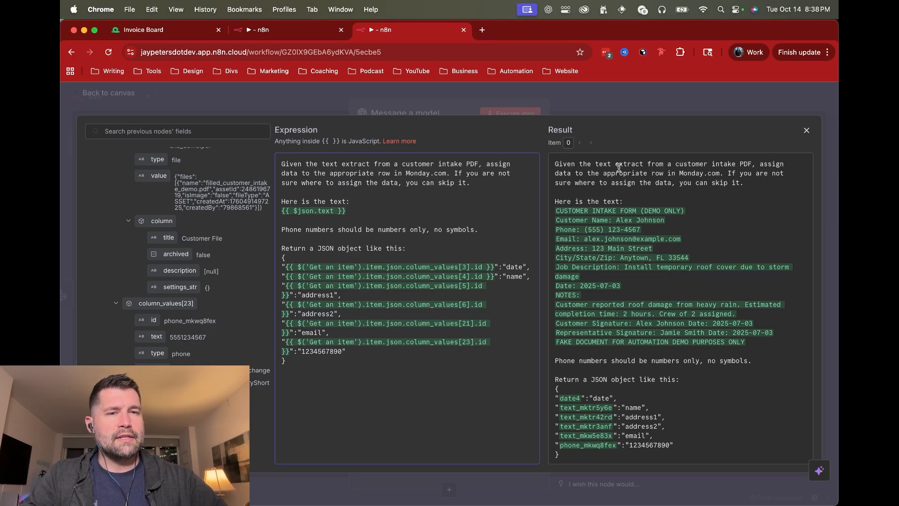
Correct "extract" to "extracted" in the prompt's first sentence and review the resolved prompt.
click(370, 164)
text(ed)
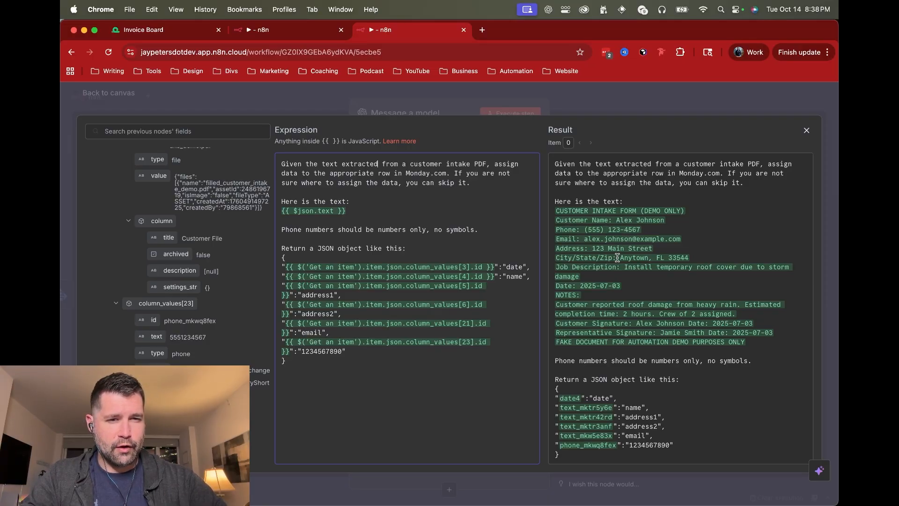
scroll(599, 372, down, 1)
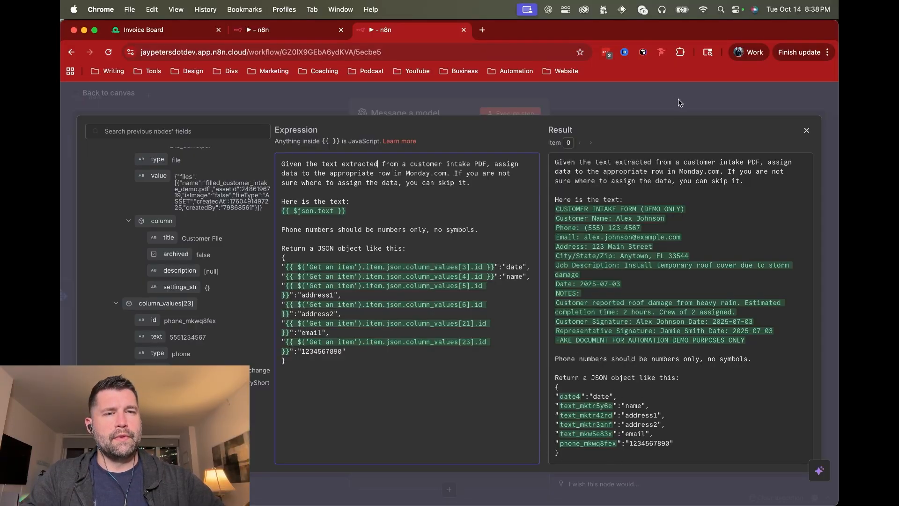
Run the Message a model node, enable Output Content as JSON, and run the node again.
click(805, 132)
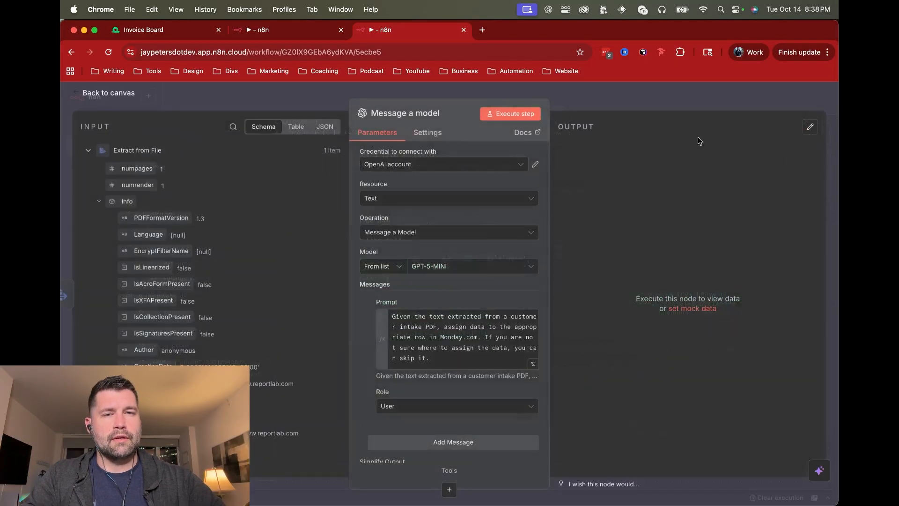
click(511, 119)
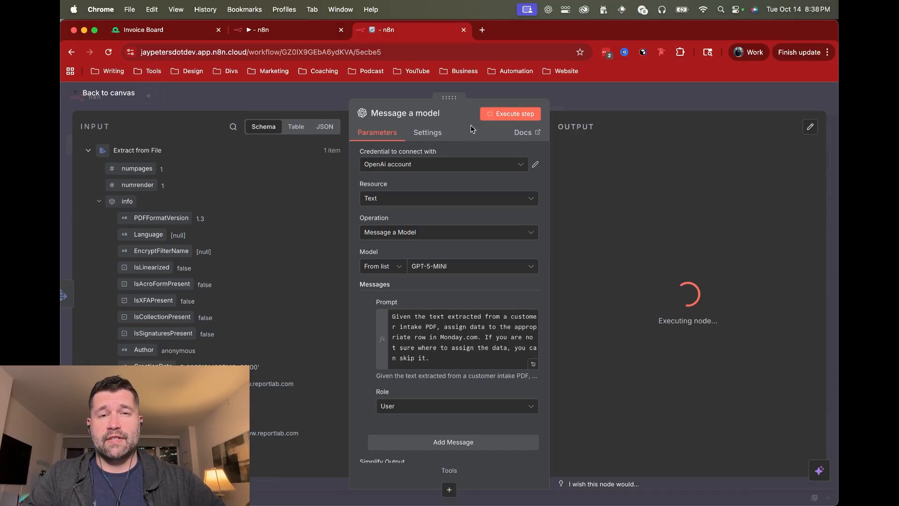
scroll(436, 218, down, 5)
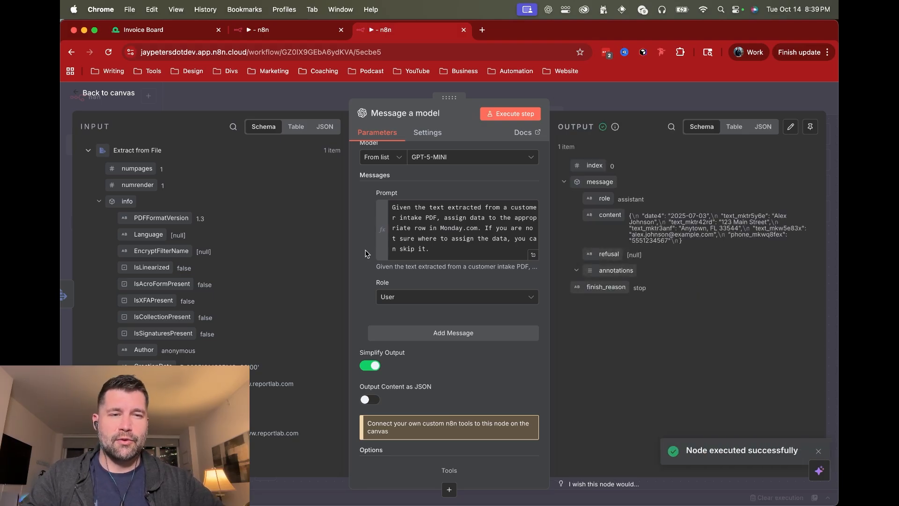
click(371, 401)
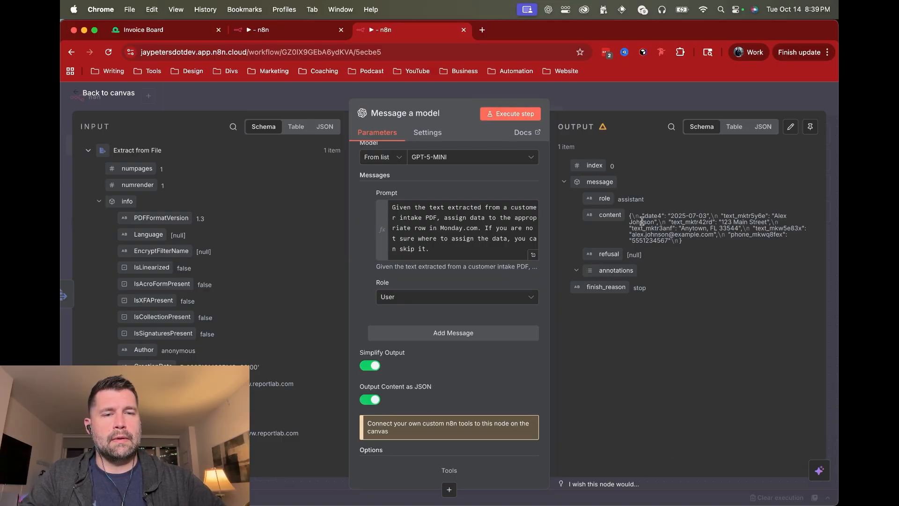
click(509, 112)
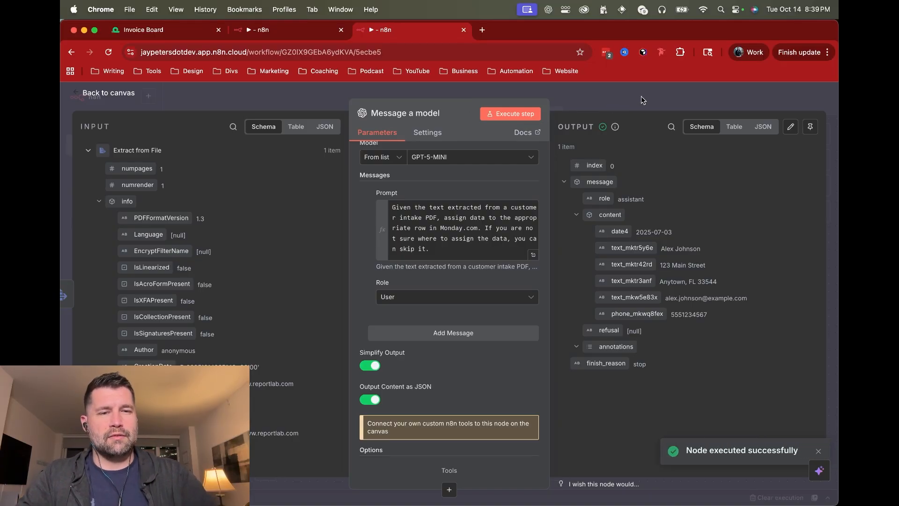
Add a Monday.com "Change multiple column values for a board item" node after Message a model.
click(618, 104)
scroll(496, 202, right, 4)
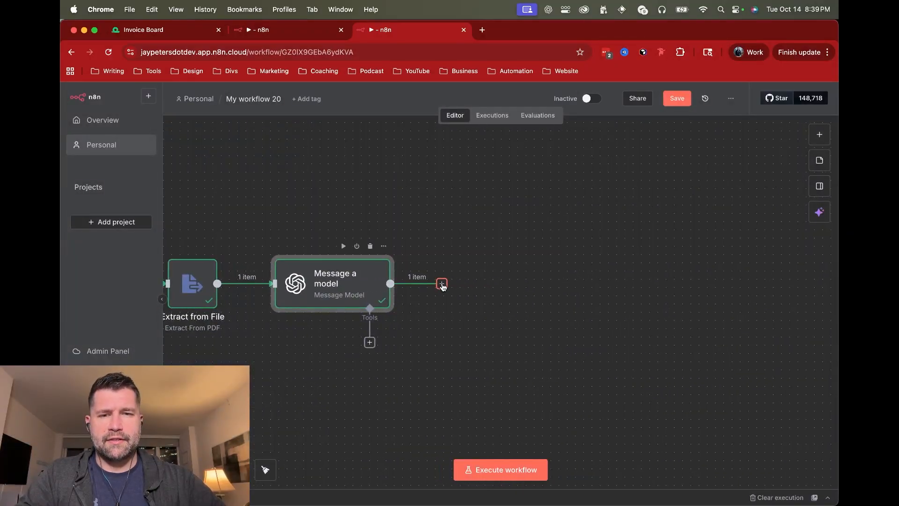
click(442, 284)
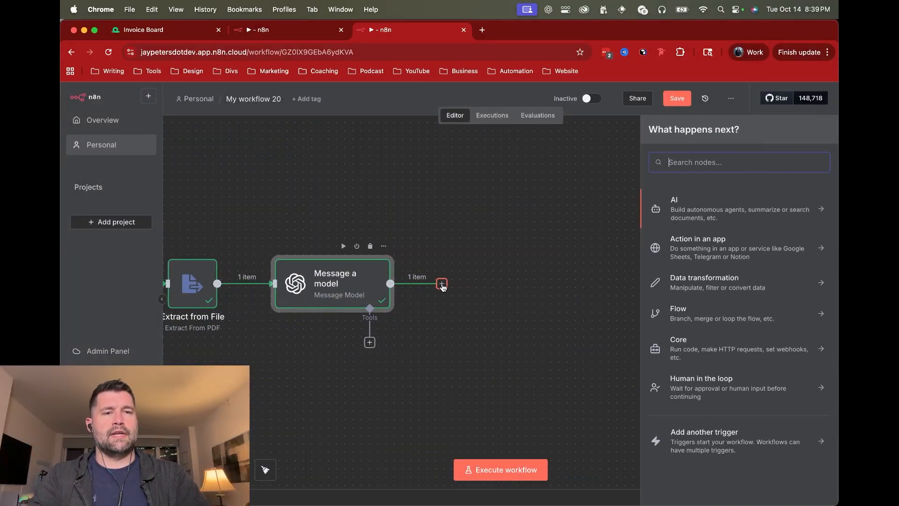
text(monda)
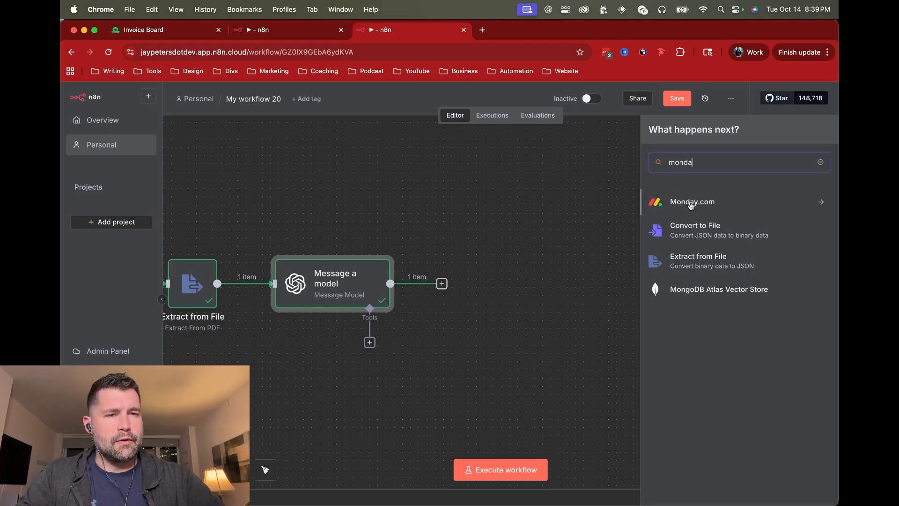
click(691, 205)
scroll(716, 309, down, 5)
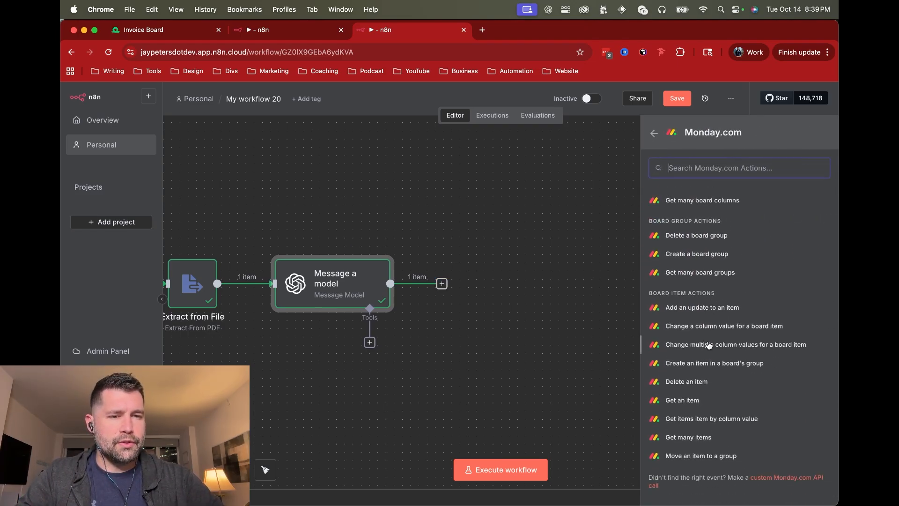
click(725, 346)
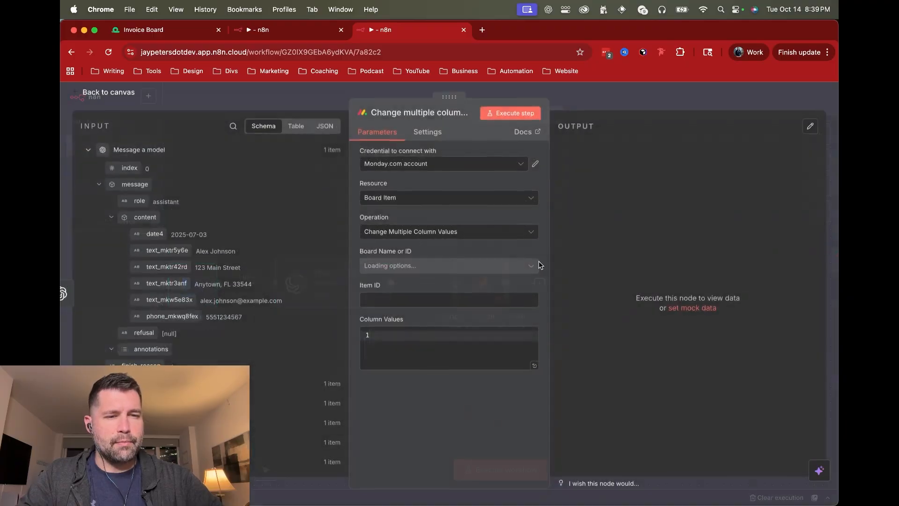
Set the node's board to Invoice Board and map Item ID to the id from Get an item.
click(386, 270)
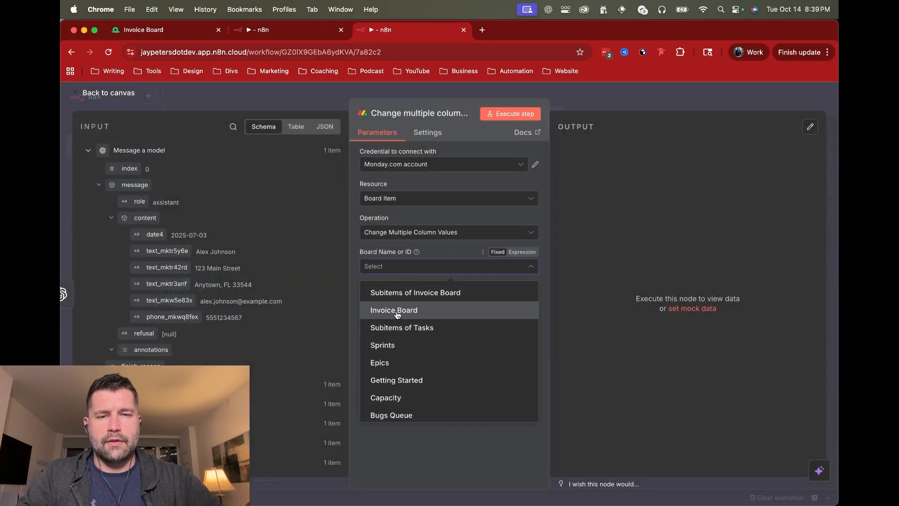
click(397, 312)
click(394, 299)
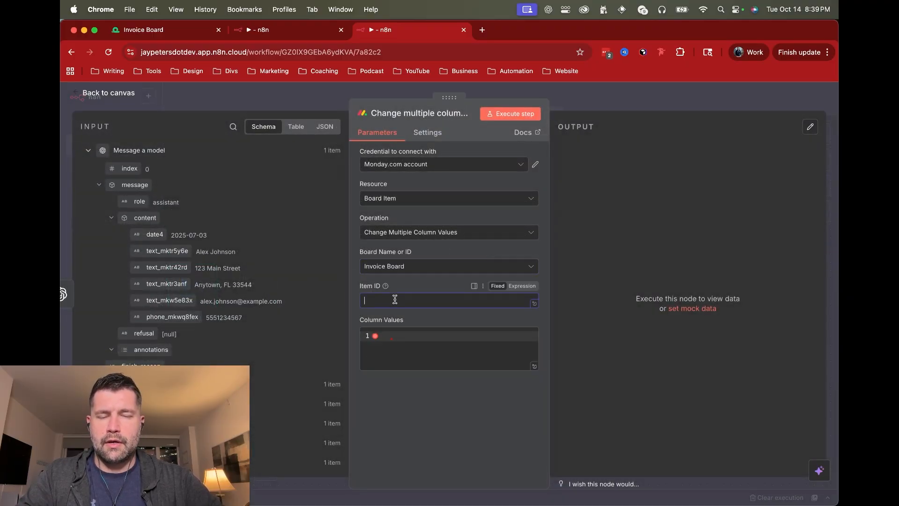
click(88, 150)
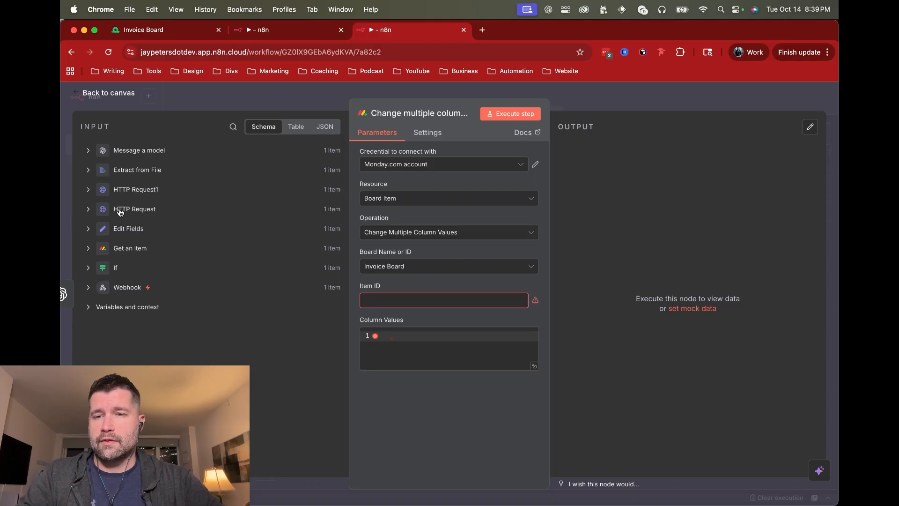
click(88, 248)
scroll(116, 240, down, 4)
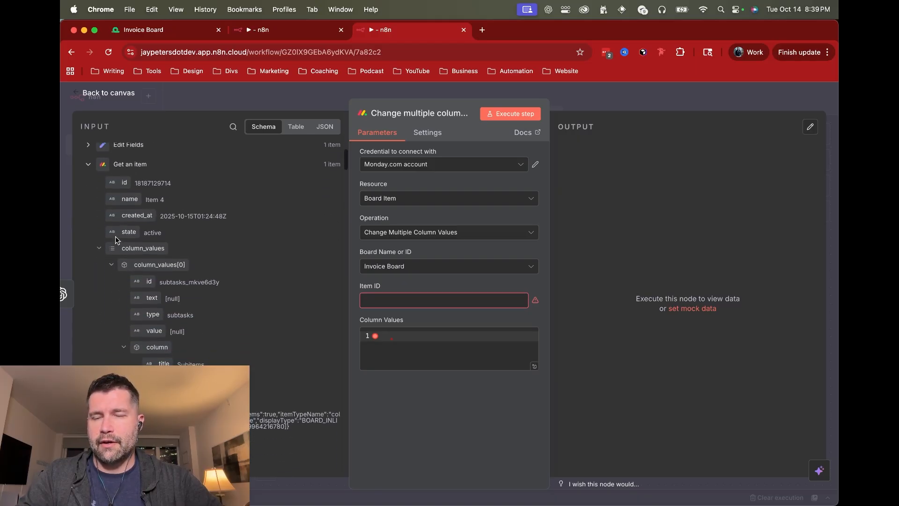
scroll(116, 239, up, 1)
drag(123, 193, 392, 300)
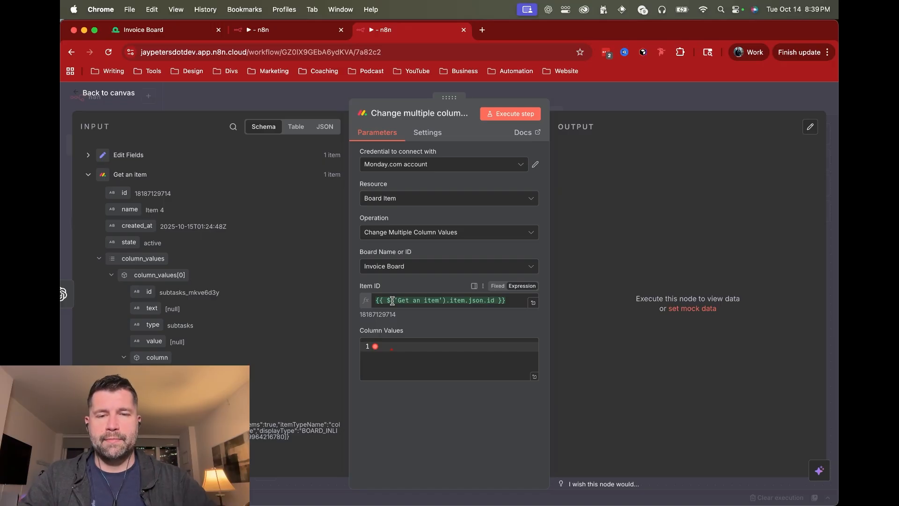
Set Column Values to {{ $json.message.content.toJsonString() }} using the Message a model content, and review the resolved JSON.
click(89, 175)
click(88, 150)
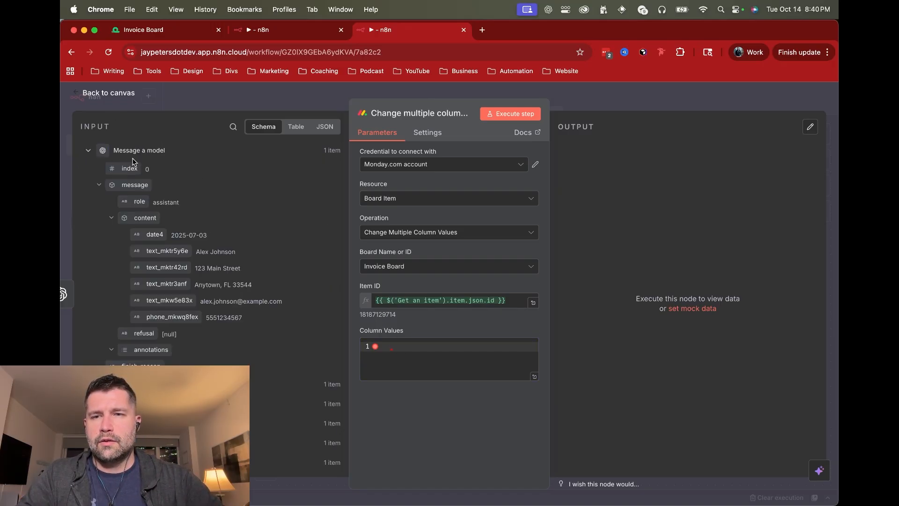
drag(144, 223, 402, 347)
click(497, 345)
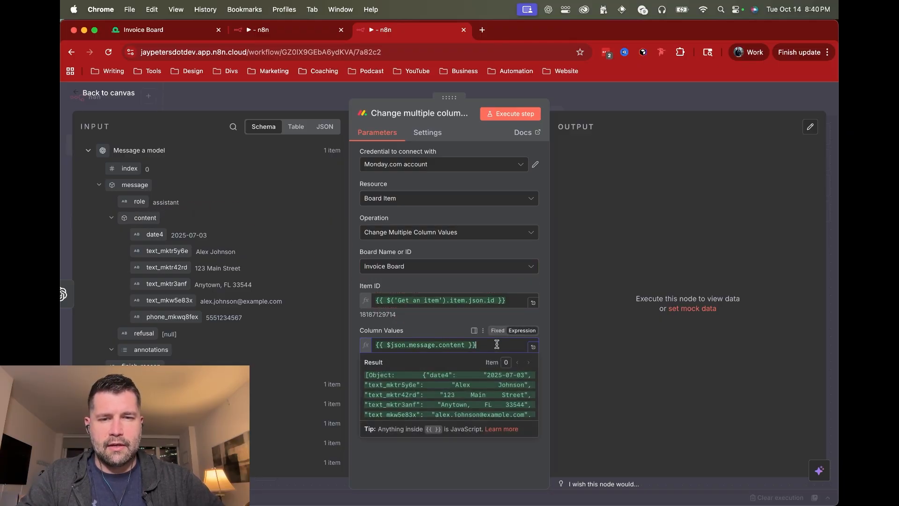
text(.)
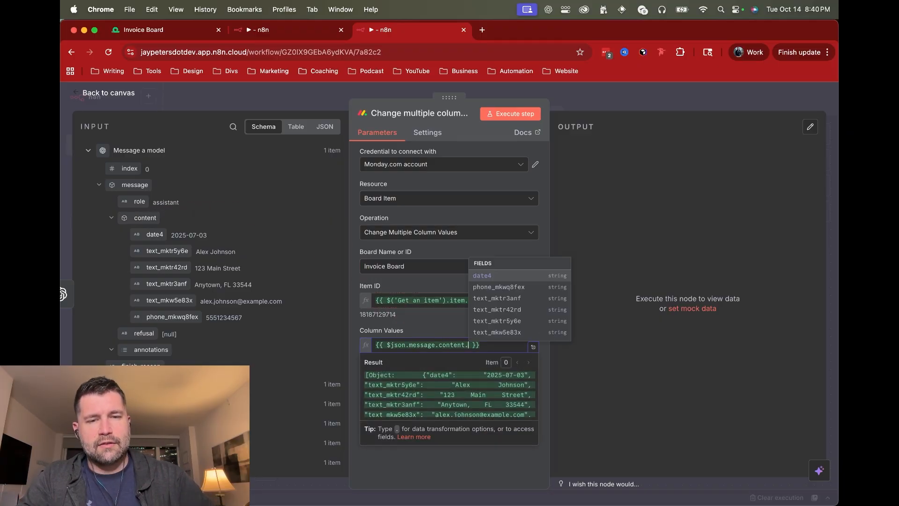
text(toJsonString())
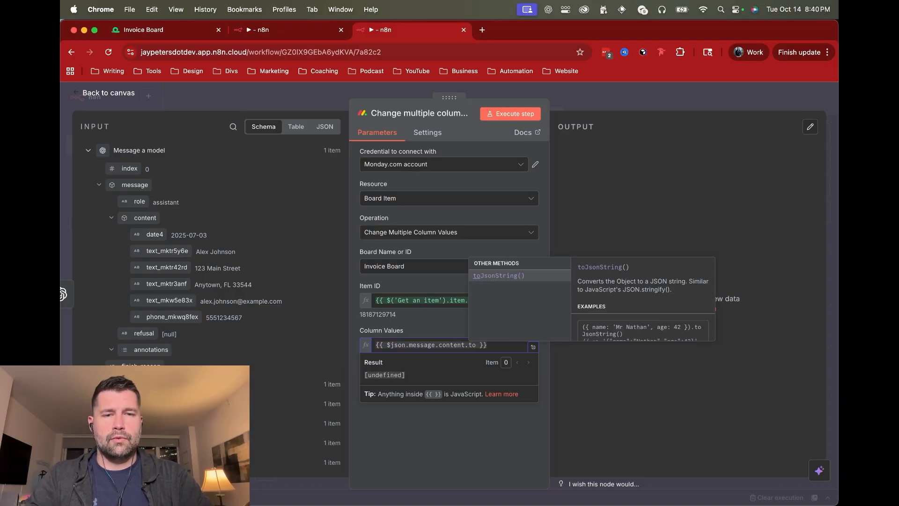
key(Tab)
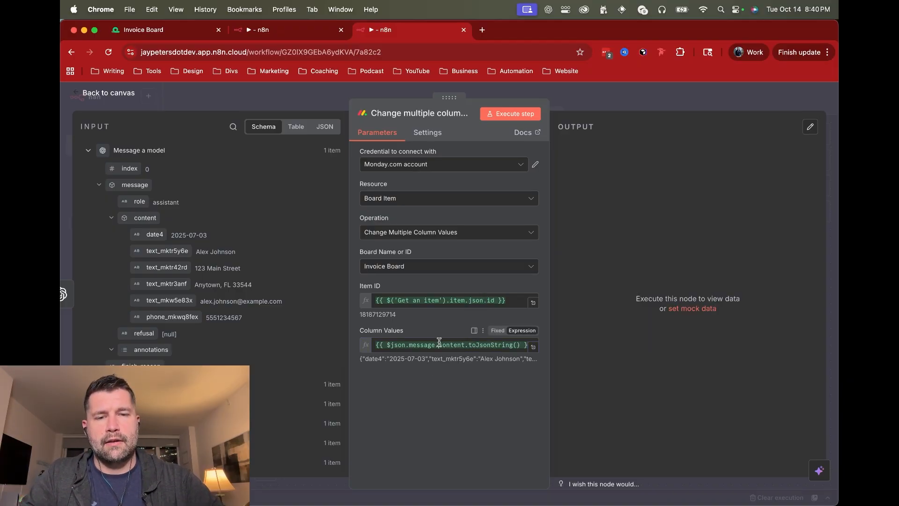
click(439, 343)
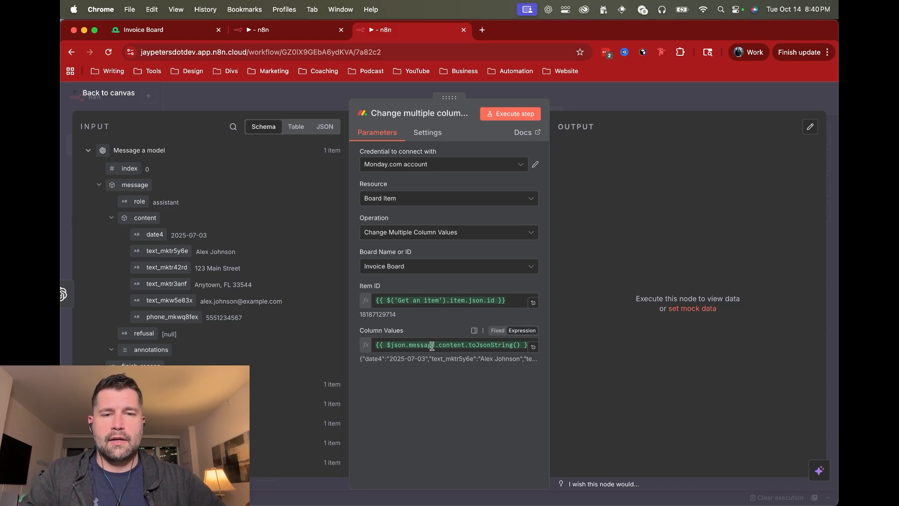
click(533, 347)
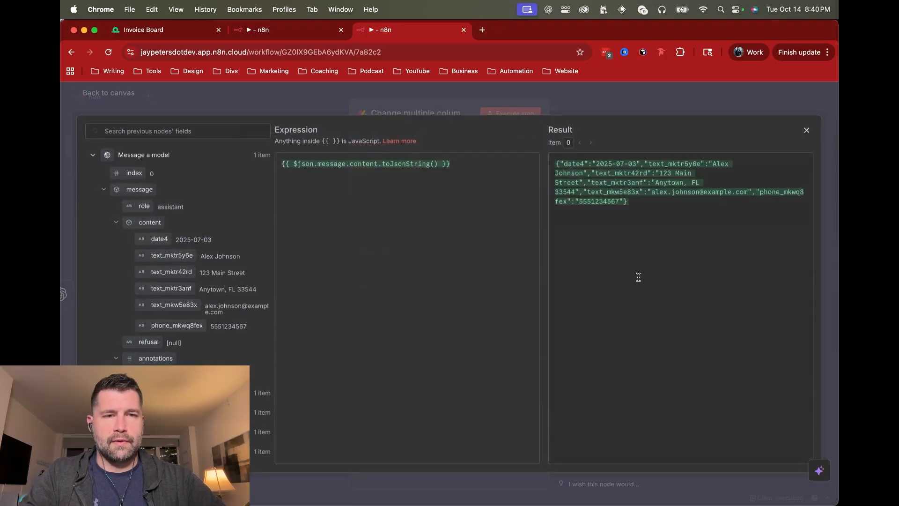
drag(556, 163, 646, 215)
click(651, 217)
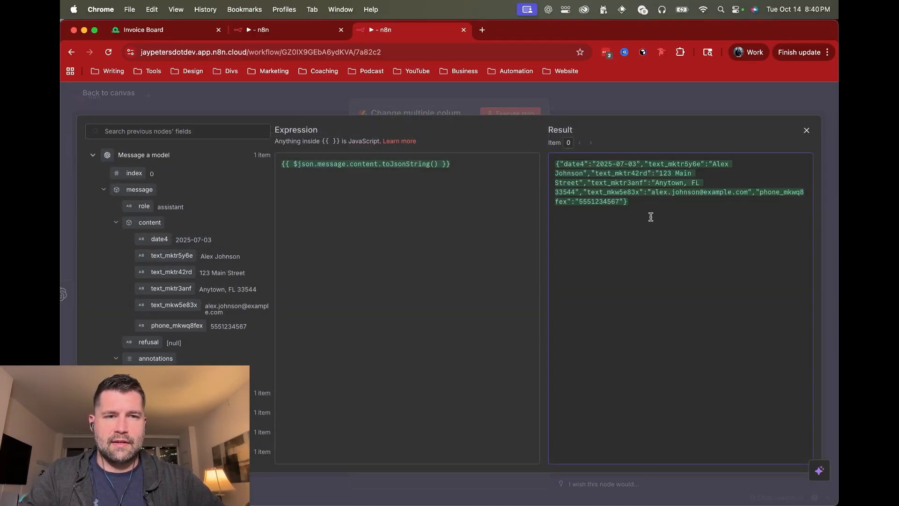
click(593, 98)
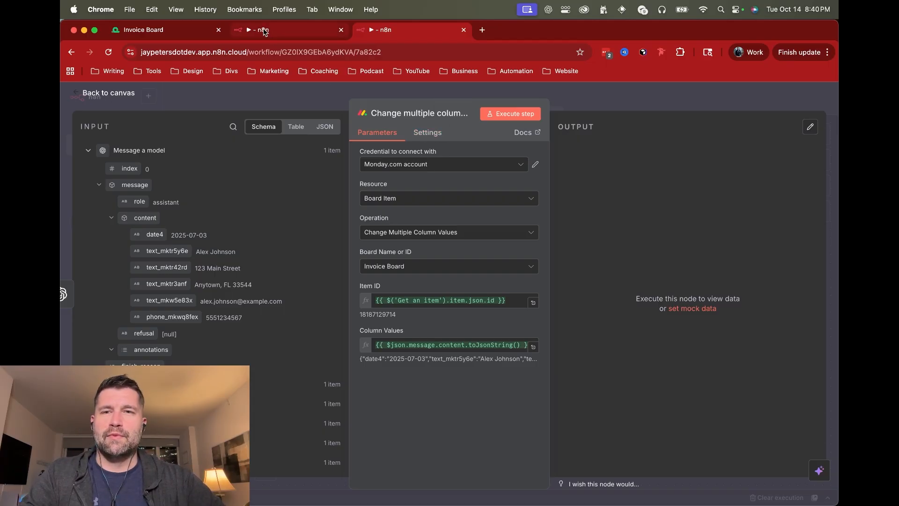
Switch to the monday.com Invoice Board and clear Item 4's Date, Name, Address 1, Address 2, Email and Phone values.
click(183, 34)
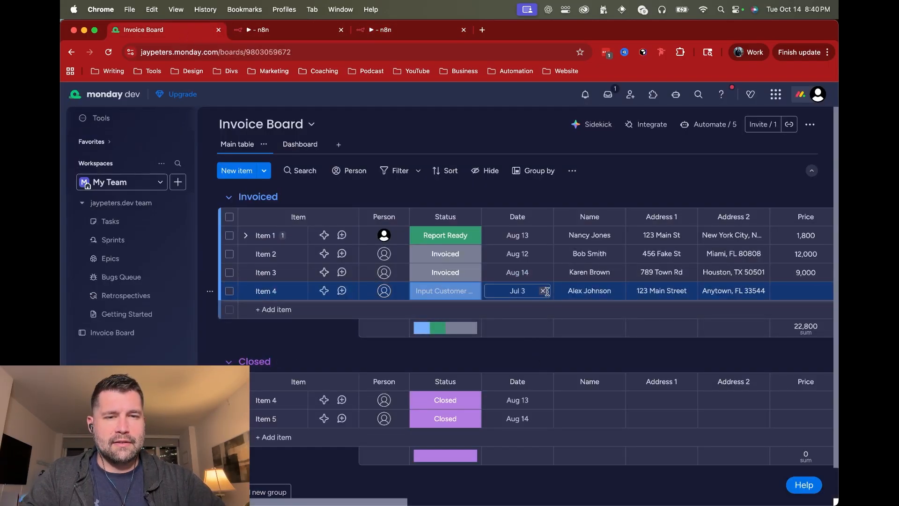
click(544, 291)
click(616, 291)
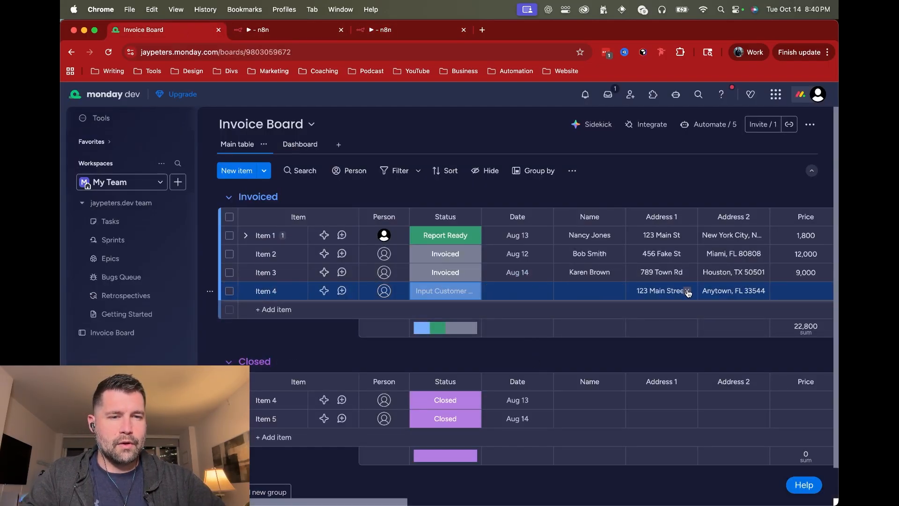
click(688, 291)
scroll(662, 287, right, 2)
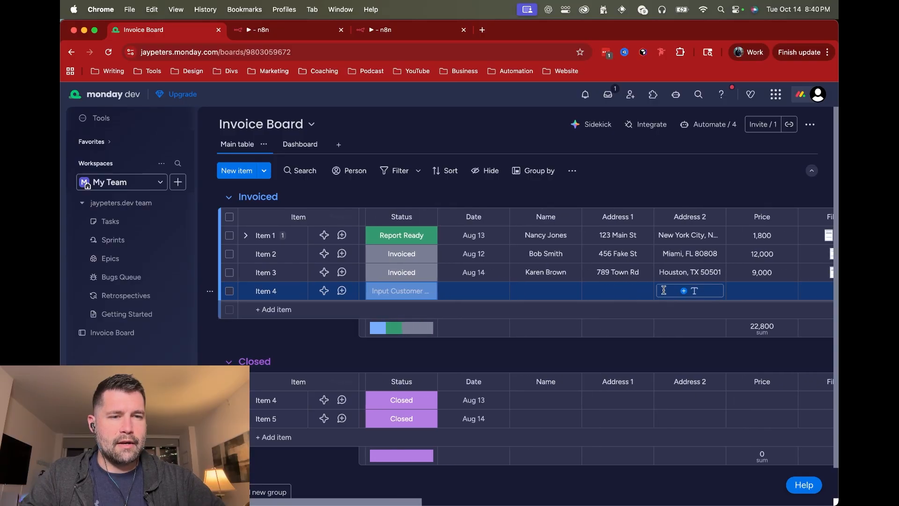
scroll(664, 290, right, 10)
click(618, 291)
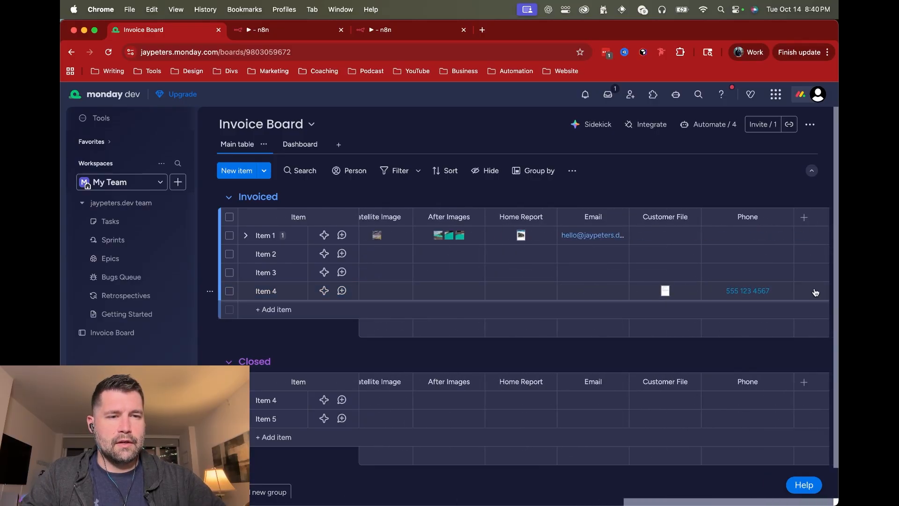
click(783, 291)
scroll(773, 290, left, 12)
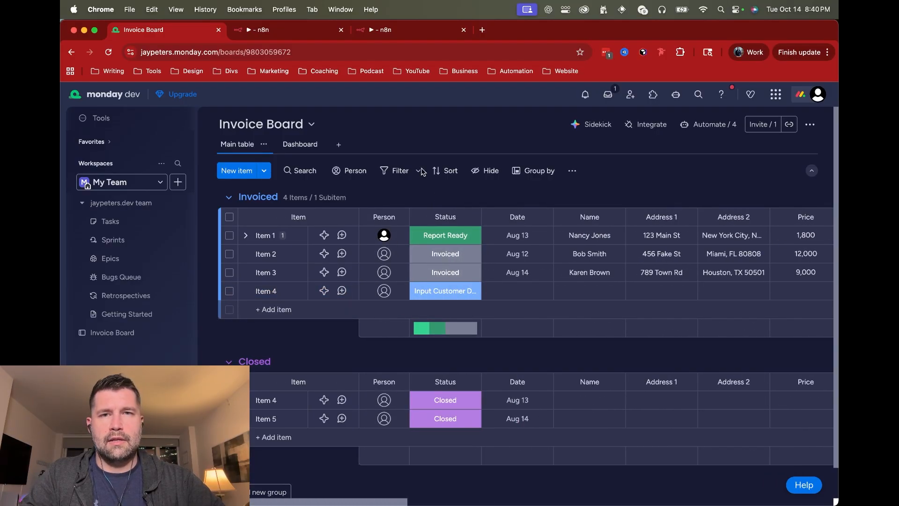
Run the Change multiple column values node in n8n and check Item 4's date, name, address, email and phone columns on the Invoice Board.
click(402, 31)
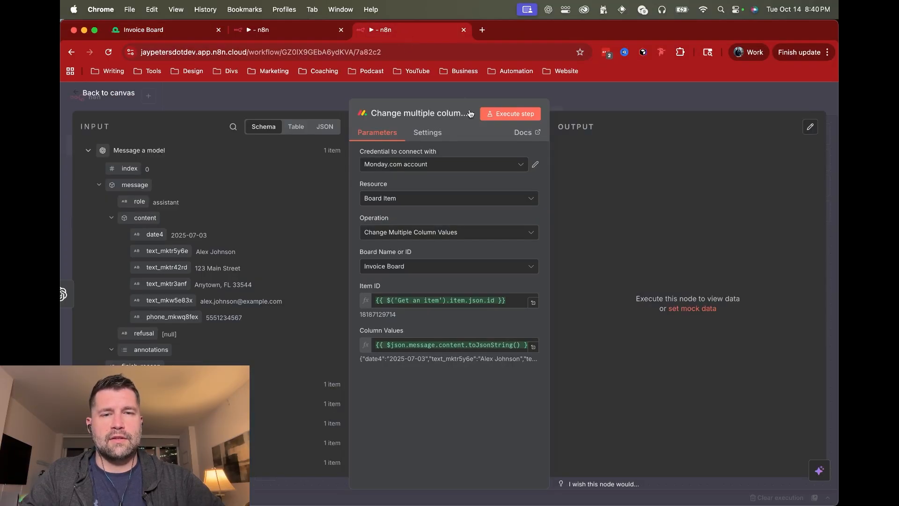
click(510, 112)
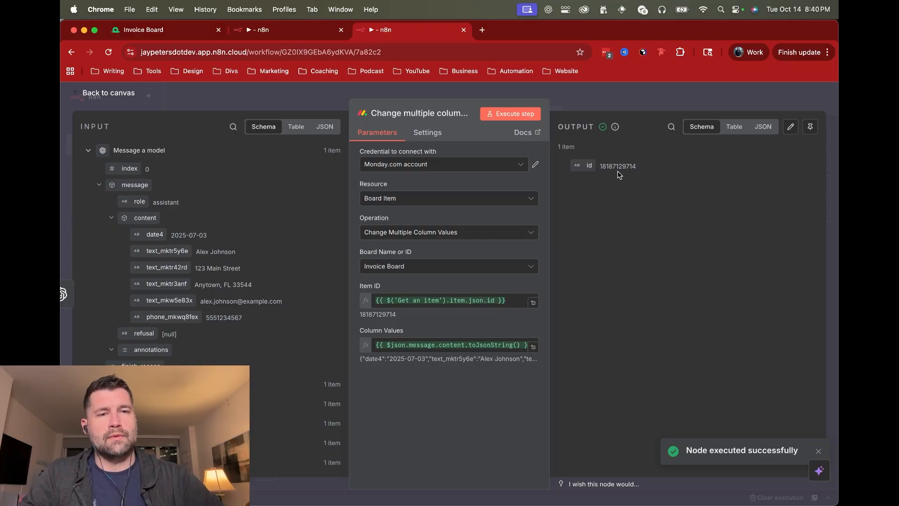
click(181, 31)
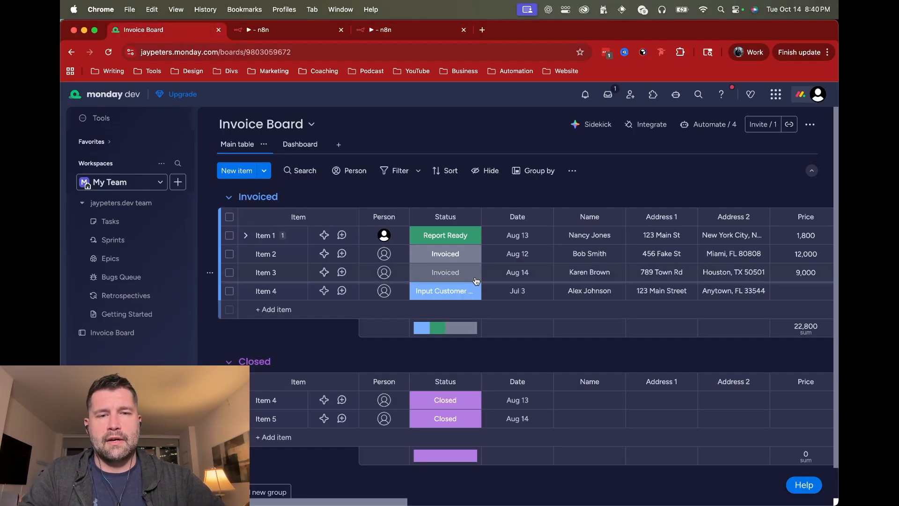
scroll(511, 294, right, 2)
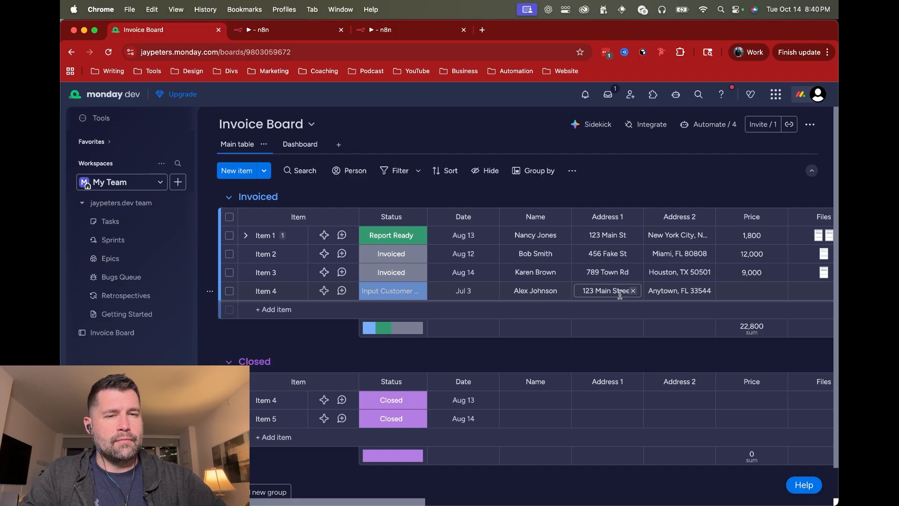
scroll(672, 293, right, 15)
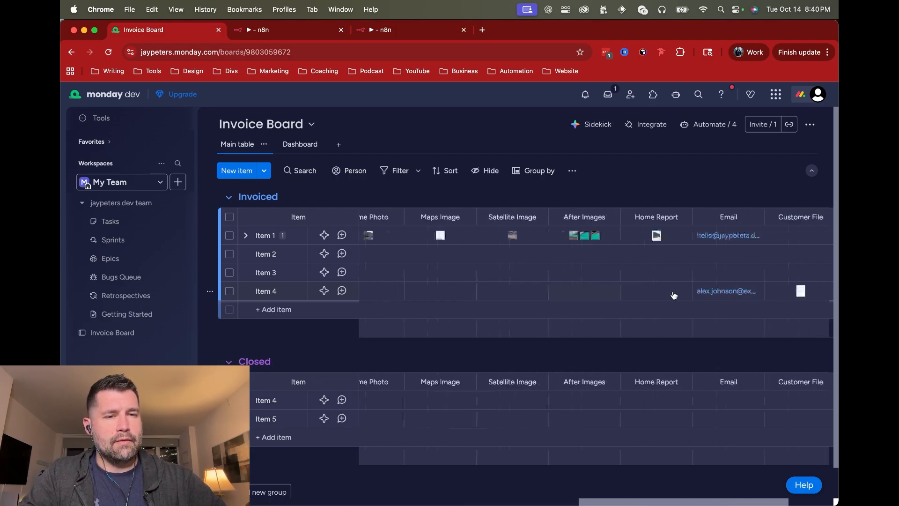
scroll(673, 295, right, 5)
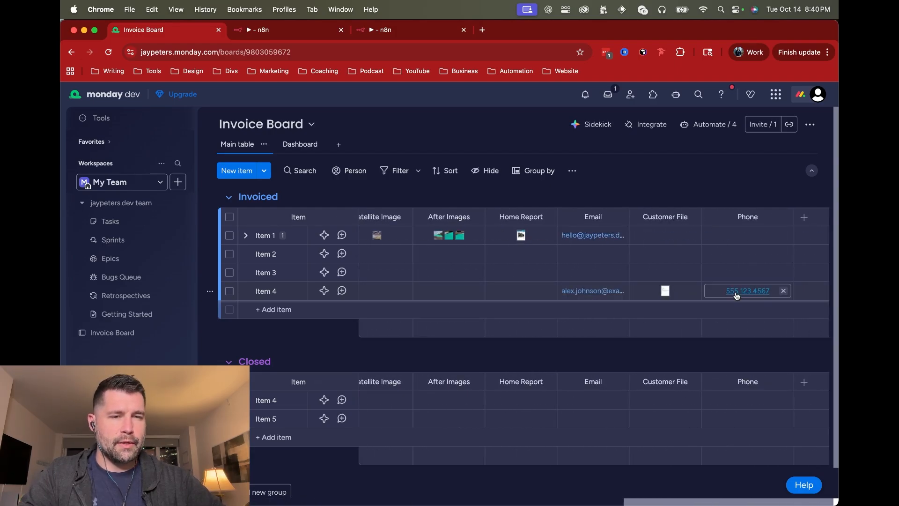
Return to n8n, close the Change multiple column values node and tidy up the workflow's node layout.
click(383, 34)
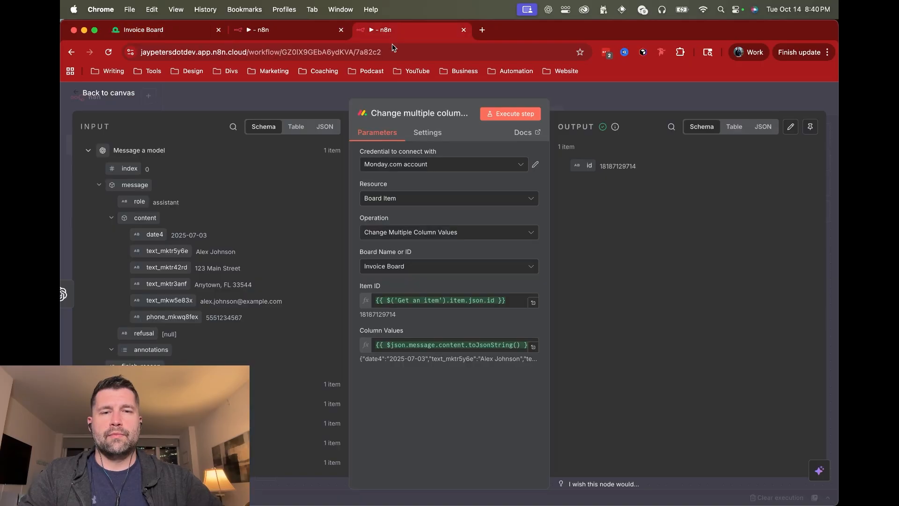
click(608, 107)
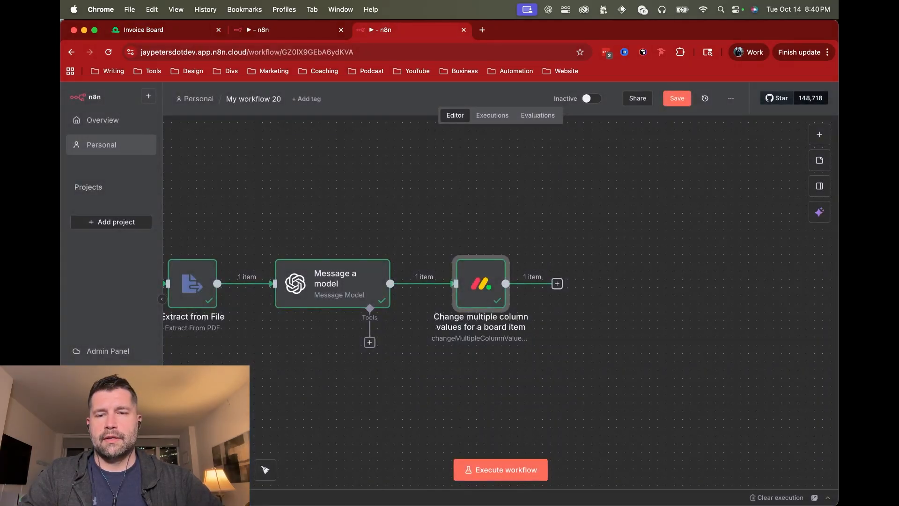
click(265, 470)
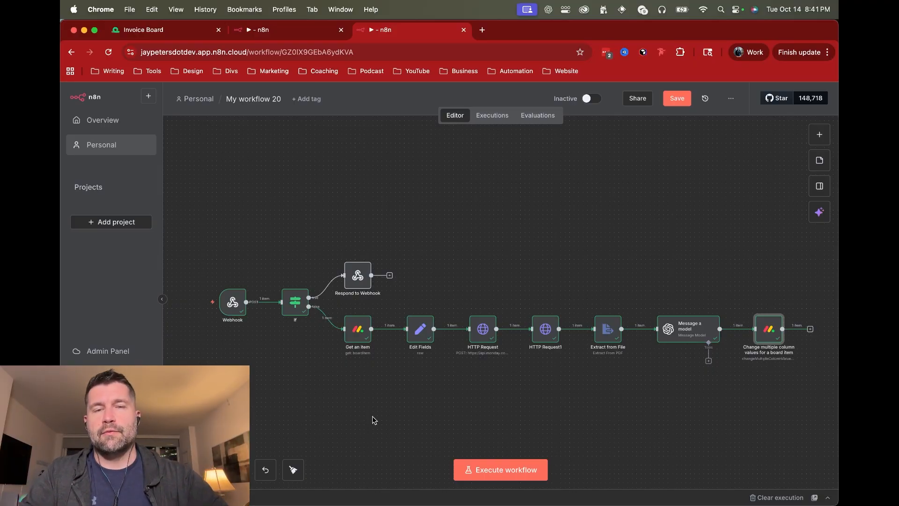
Review the workflow chain on the canvas, including the HTTP Request1, Extract from File and Message a model nodes.
scroll(434, 404, right, 3)
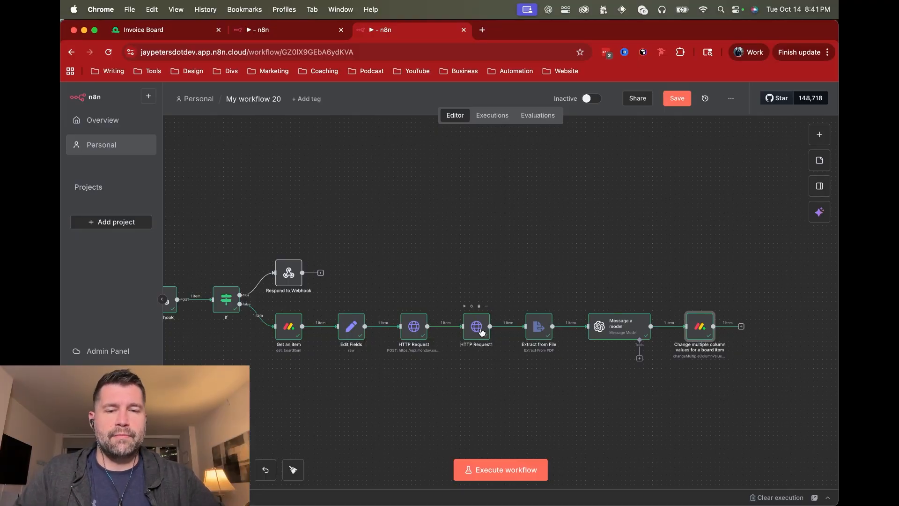
scroll(487, 331, right, 2)
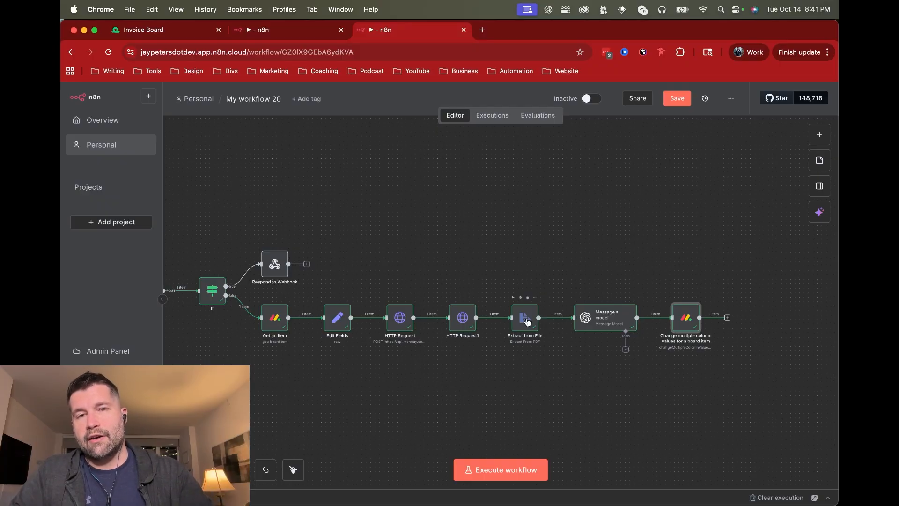
click(459, 315)
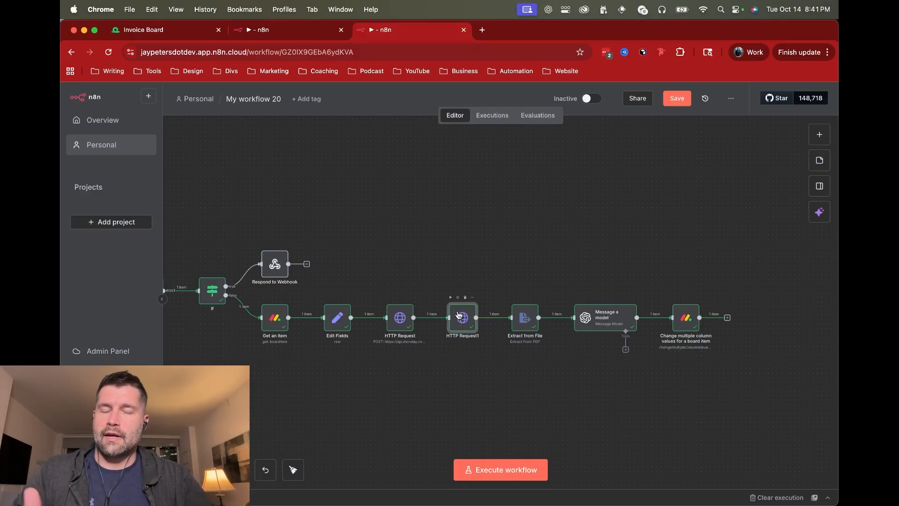
click(526, 321)
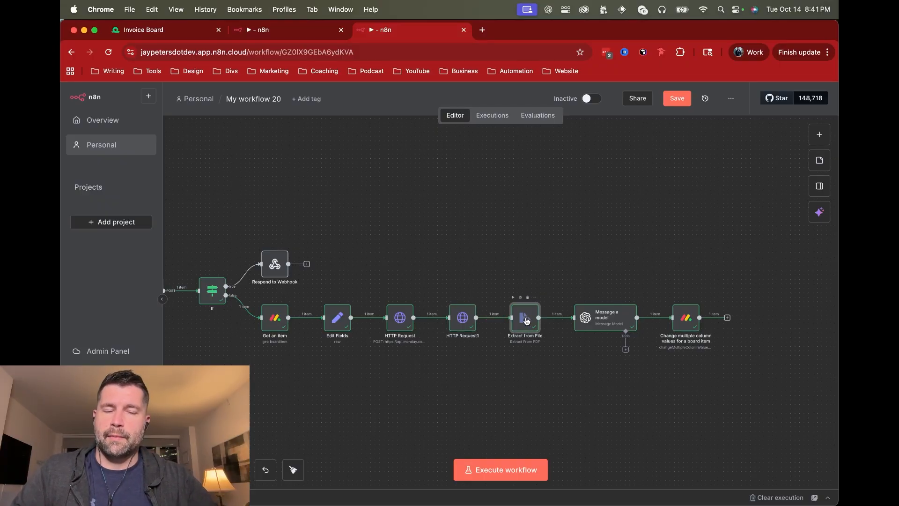
scroll(526, 321, right, 1)
click(589, 314)
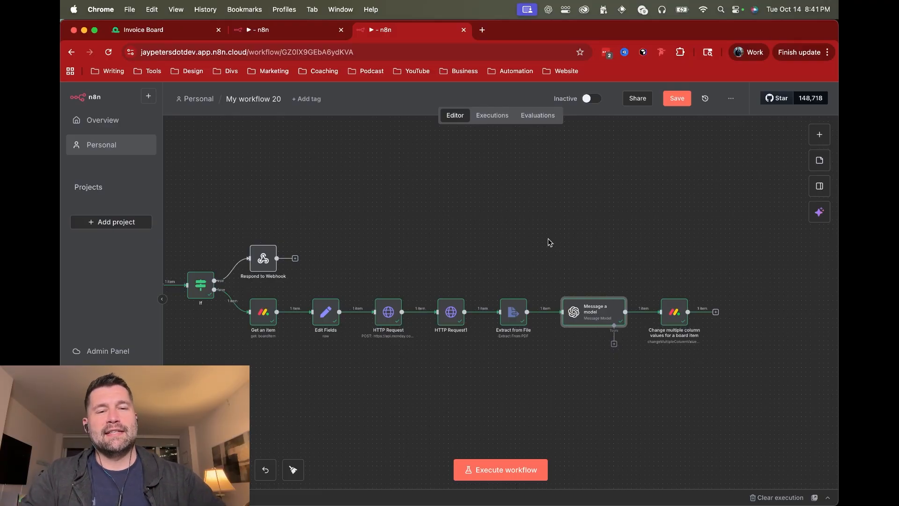
Compare filled_customer_intake_demo.pdf in Preview with Item 4's customer columns on the monday.com Invoice Board.
key(super+Tab)
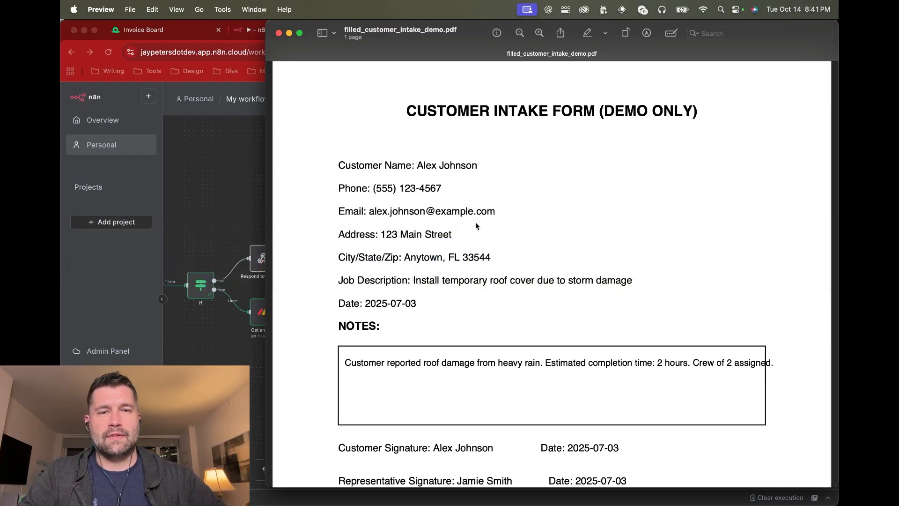
click(191, 35)
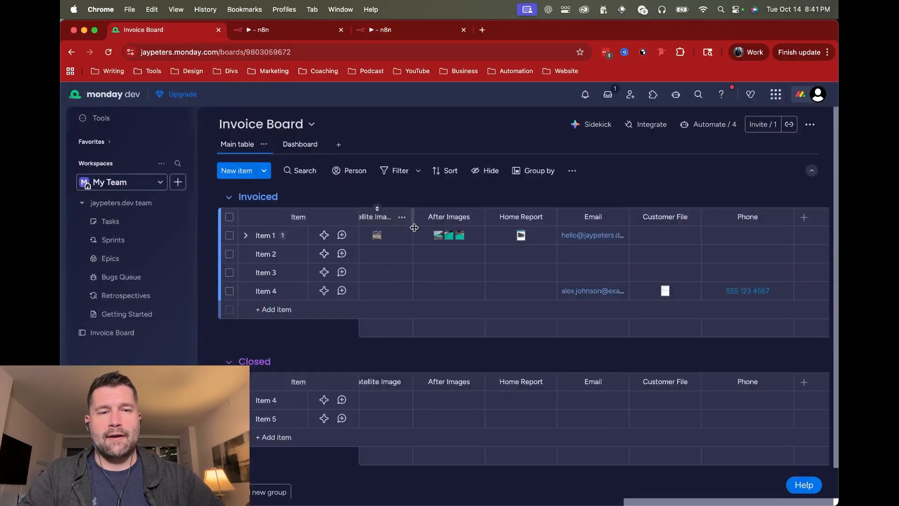
scroll(513, 295, left, 10)
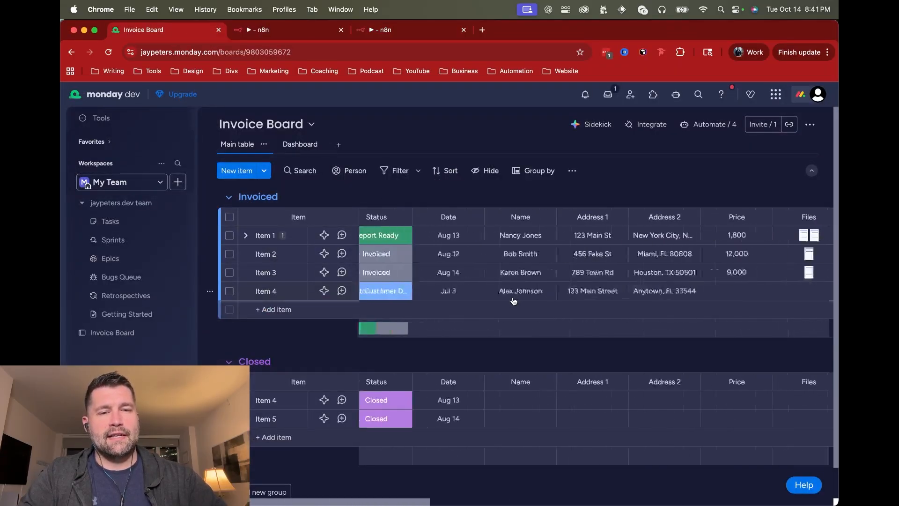
Switch back to My workflow 20 in n8n and save the workflow.
click(387, 29)
scroll(418, 208, left, 5)
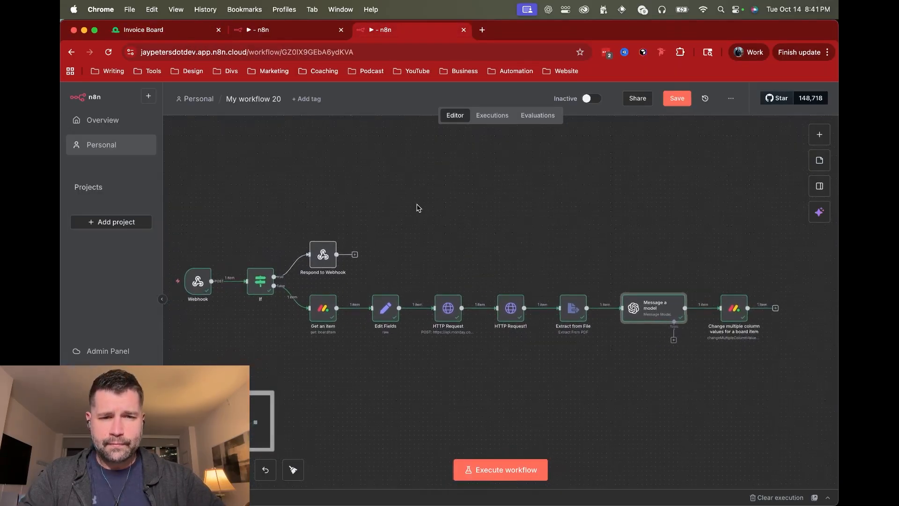
key(super+s)
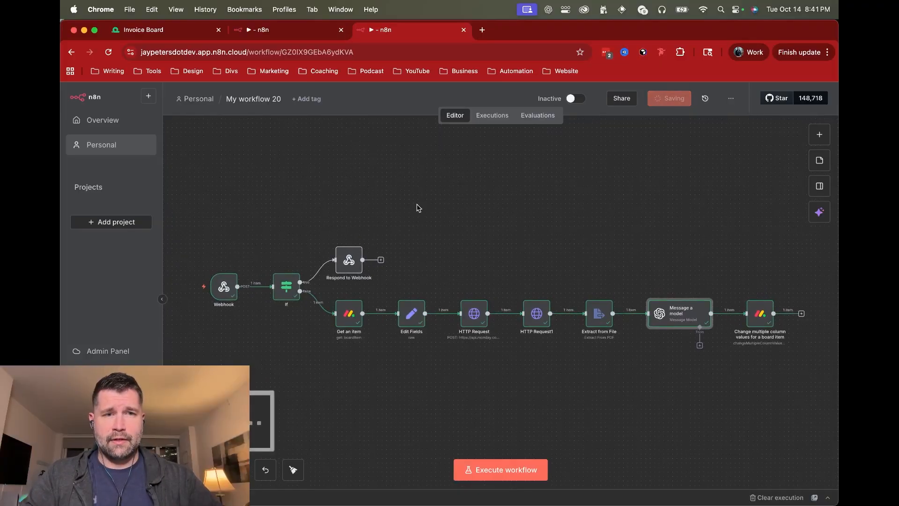